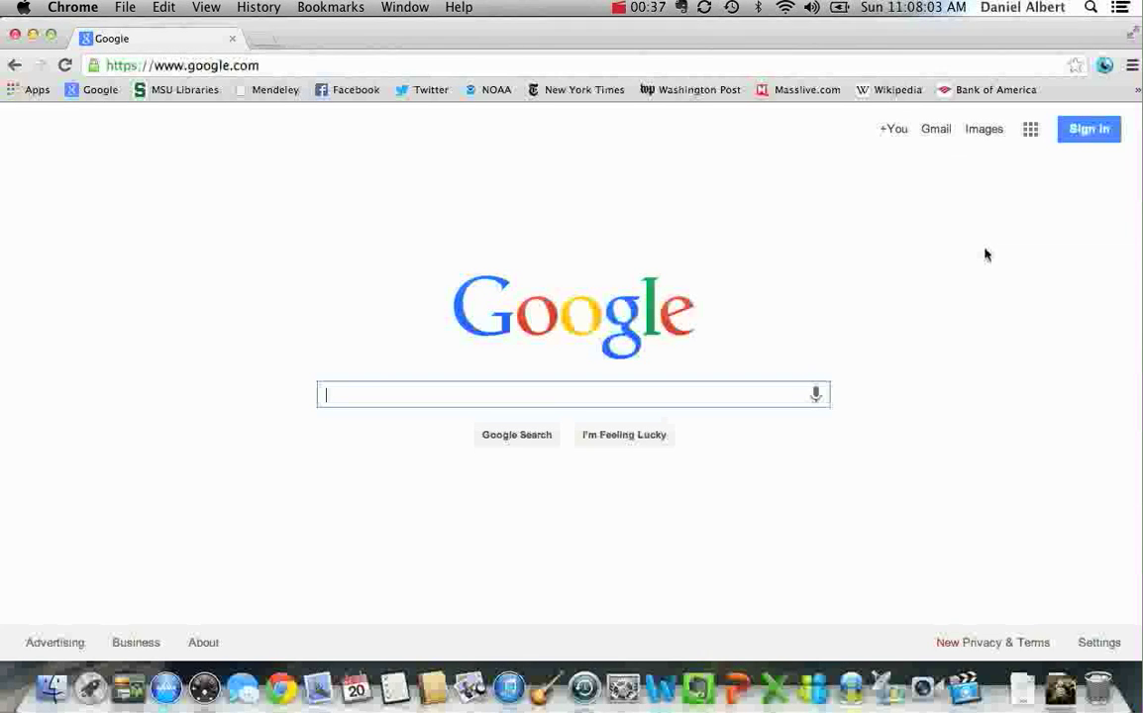
Open Image Capture, select the photo IMG_0215.JPG on the connected device, and quit the program
left_click(1089, 9)
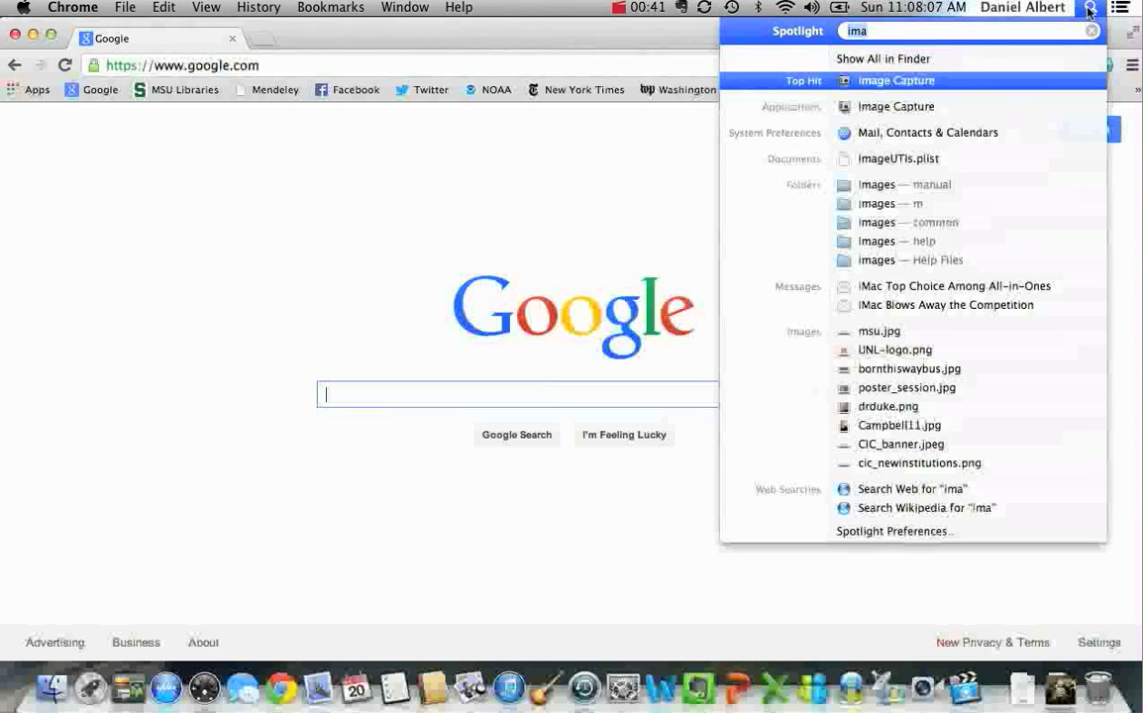
key("Return")
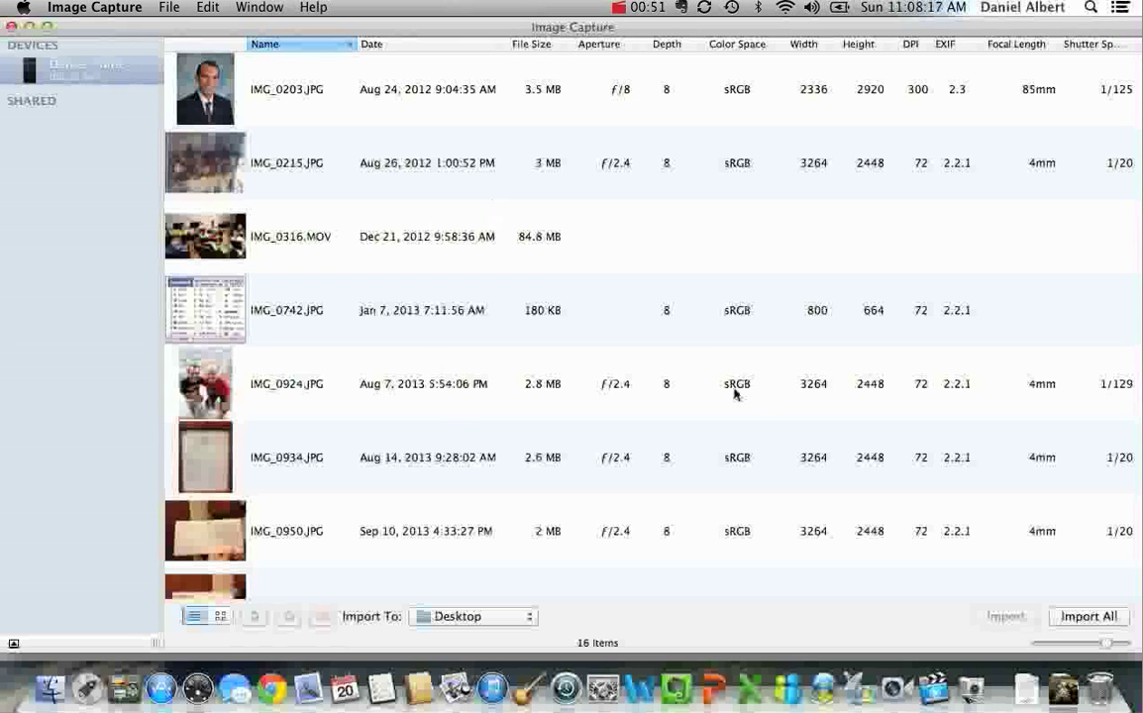
left_click(703, 193)
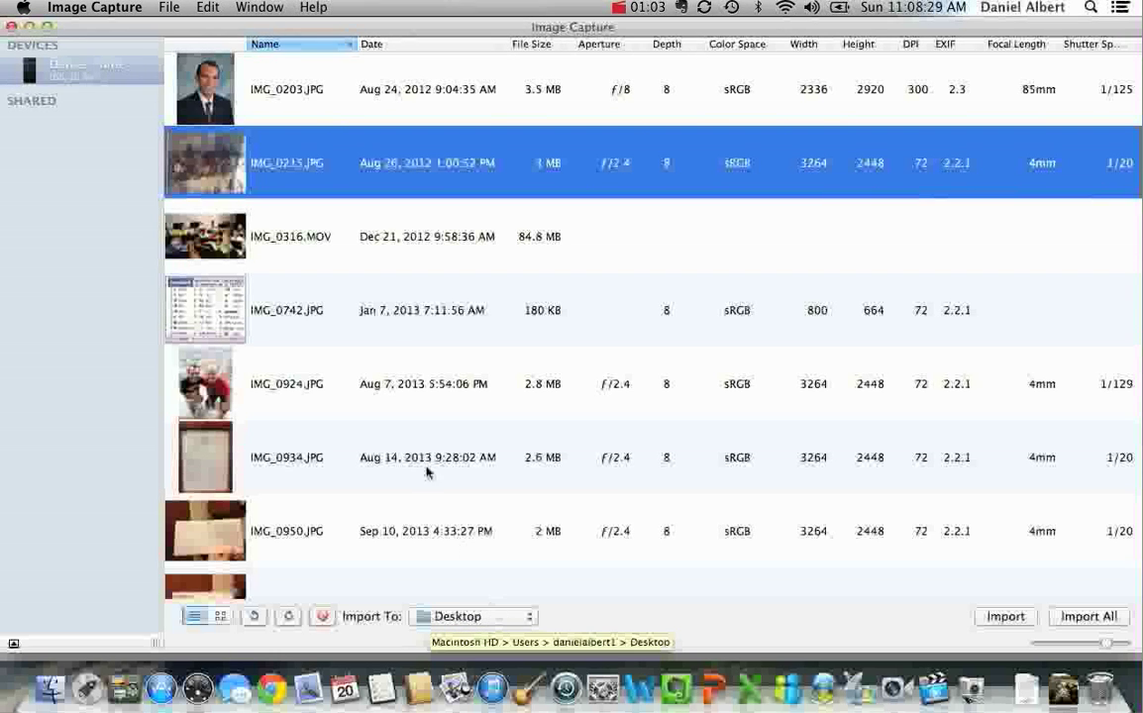
left_click(91, 7)
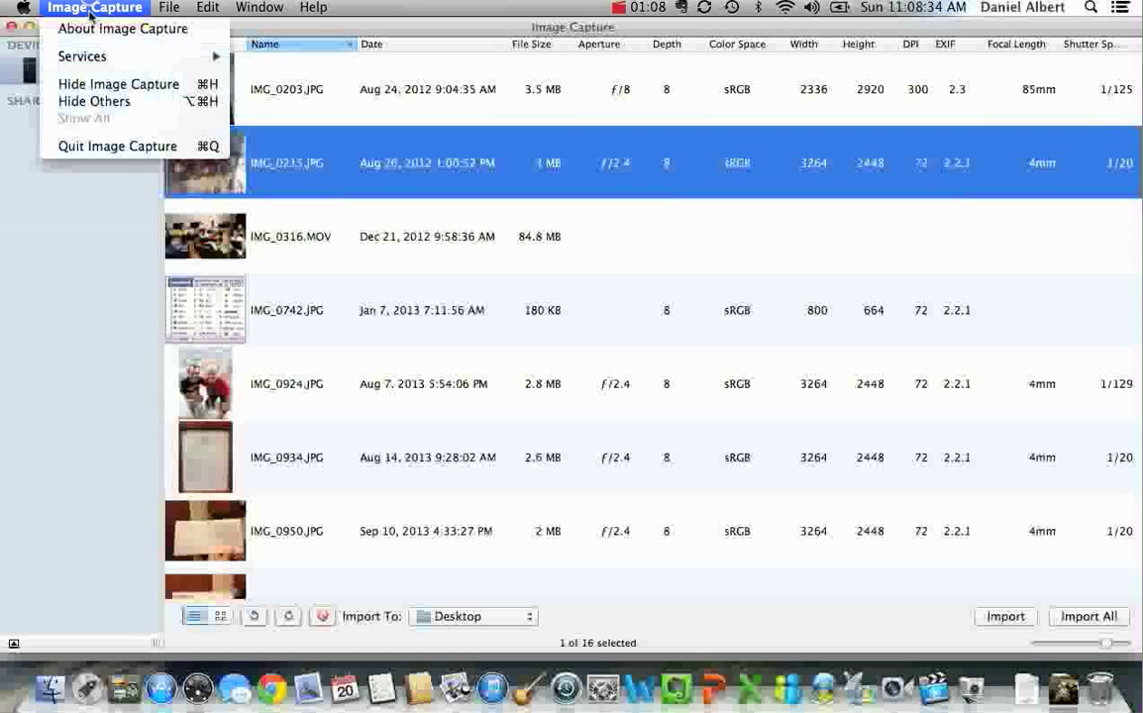
left_click(103, 146)
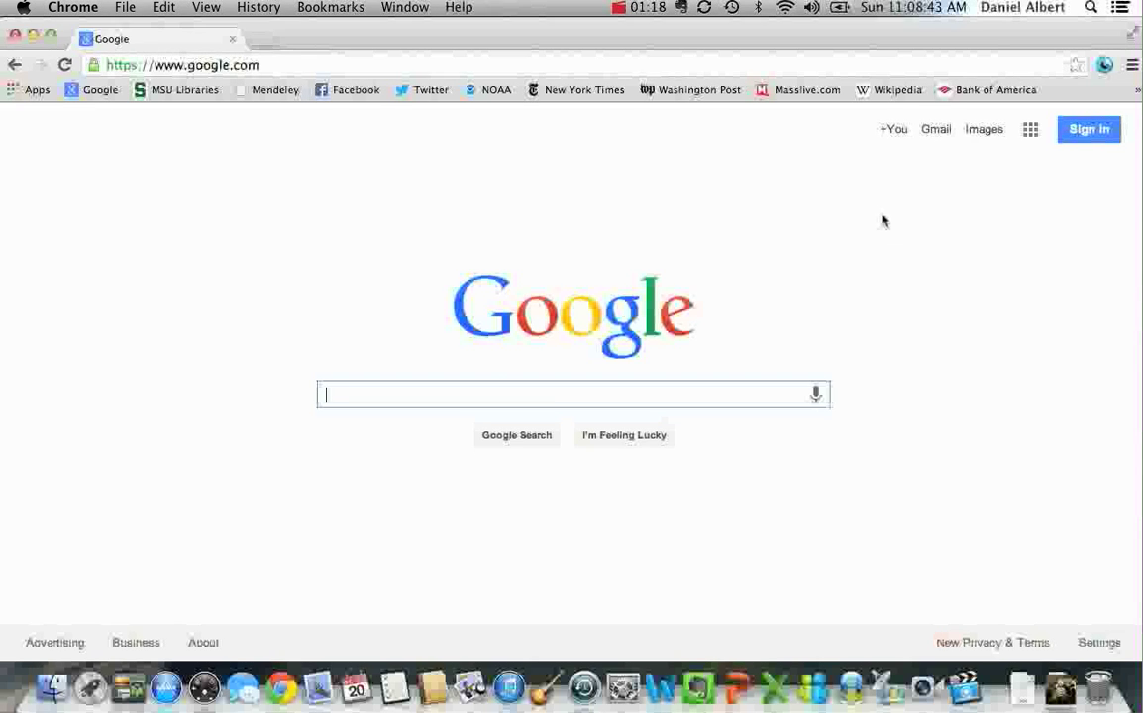
Search Google Images for "ukulele chords a minor"
left_click(987, 134)
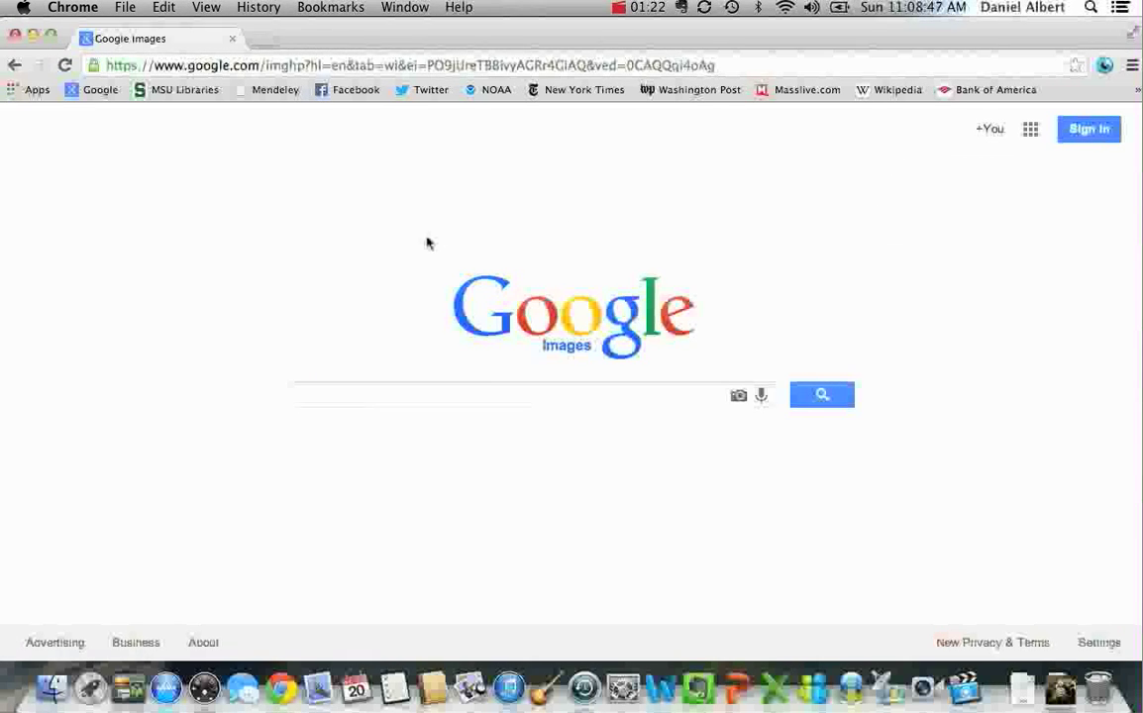
type("ukule")
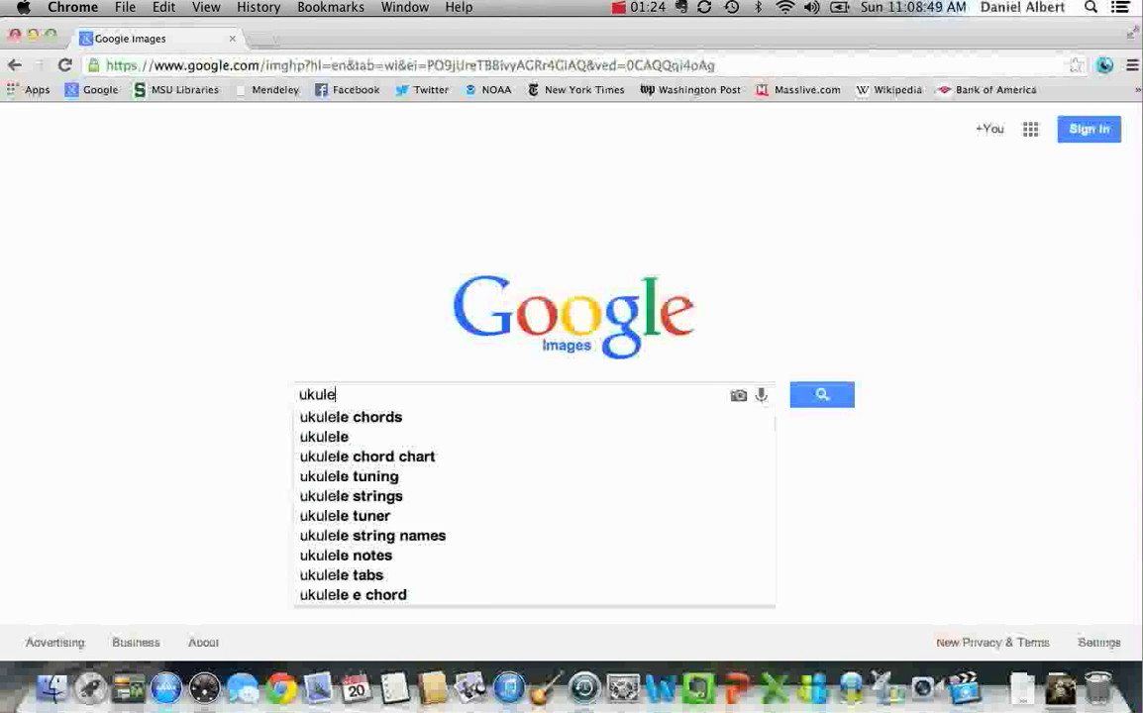
key("Down")
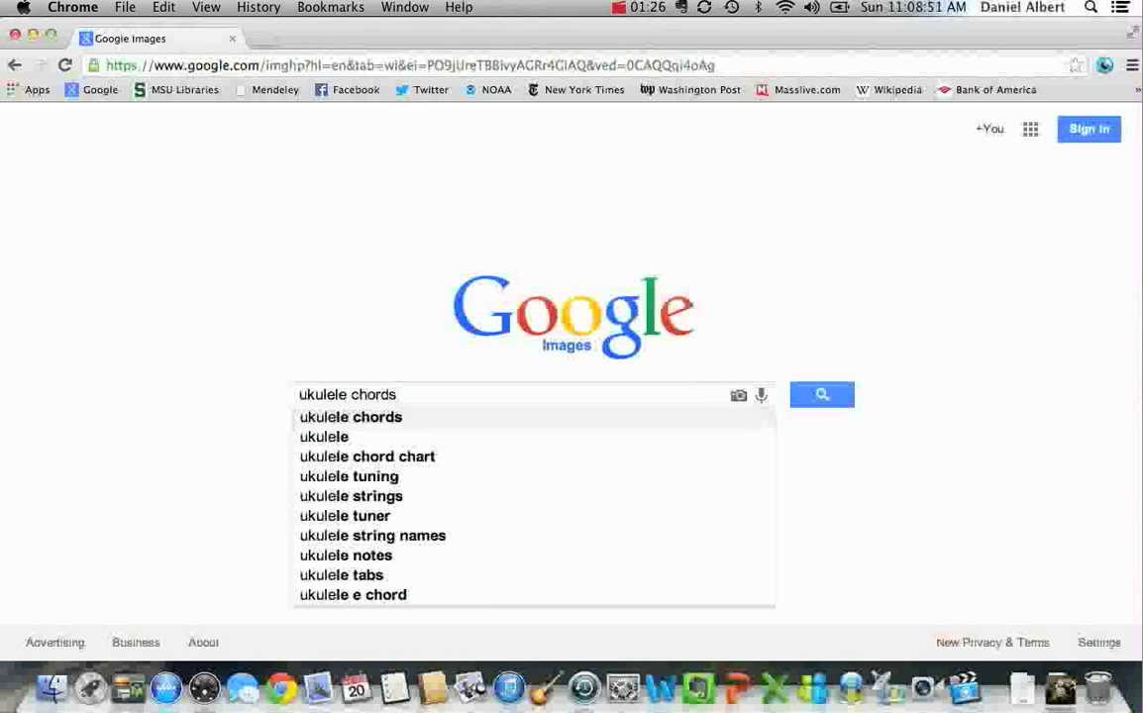
type("a minor")
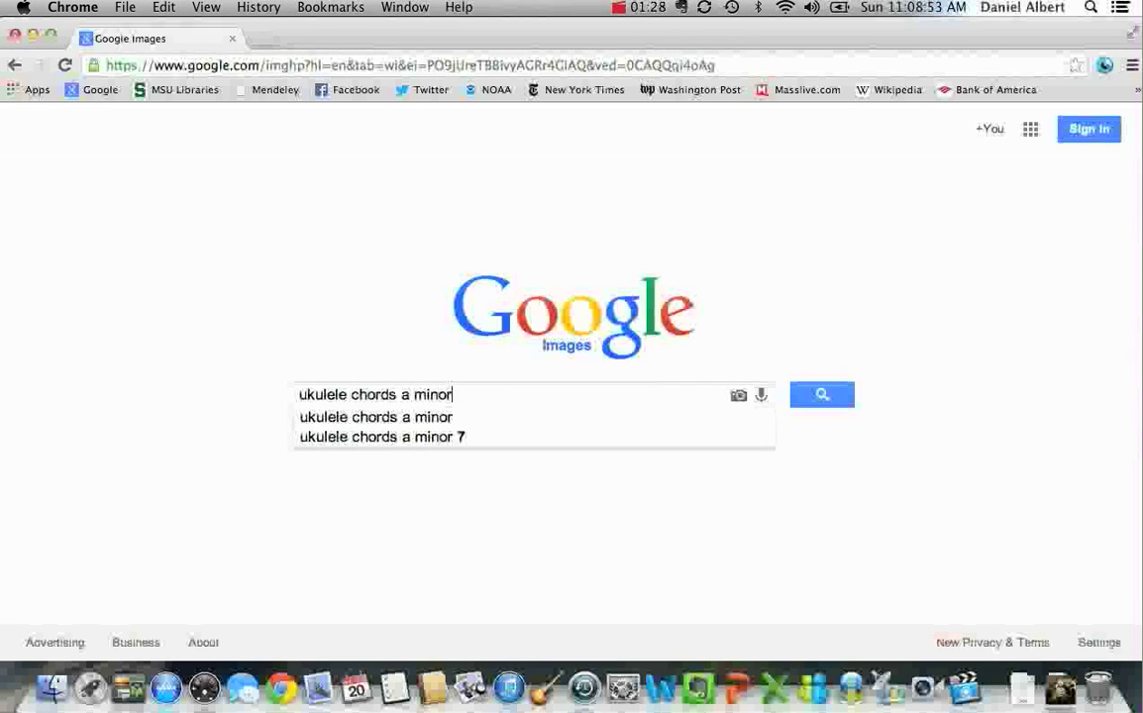
key("Return")
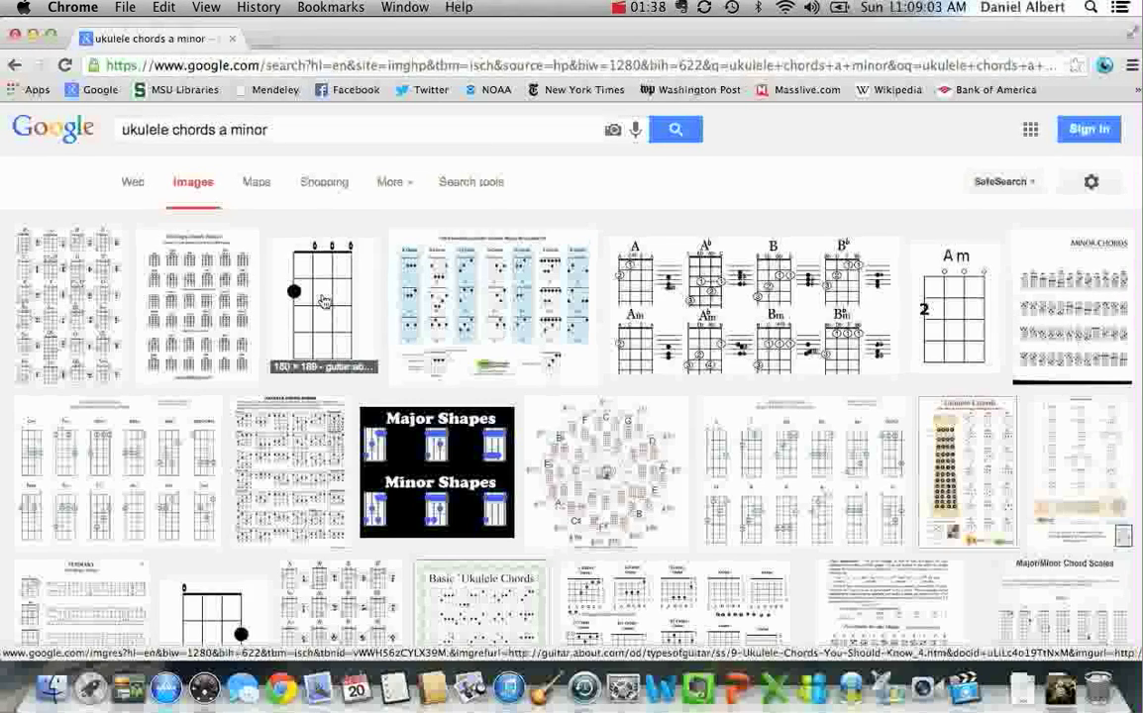
Open the A minor chord diagram full size and try to save it as chord_ukulele_aminor.jpg in Downloads
left_click(324, 301)
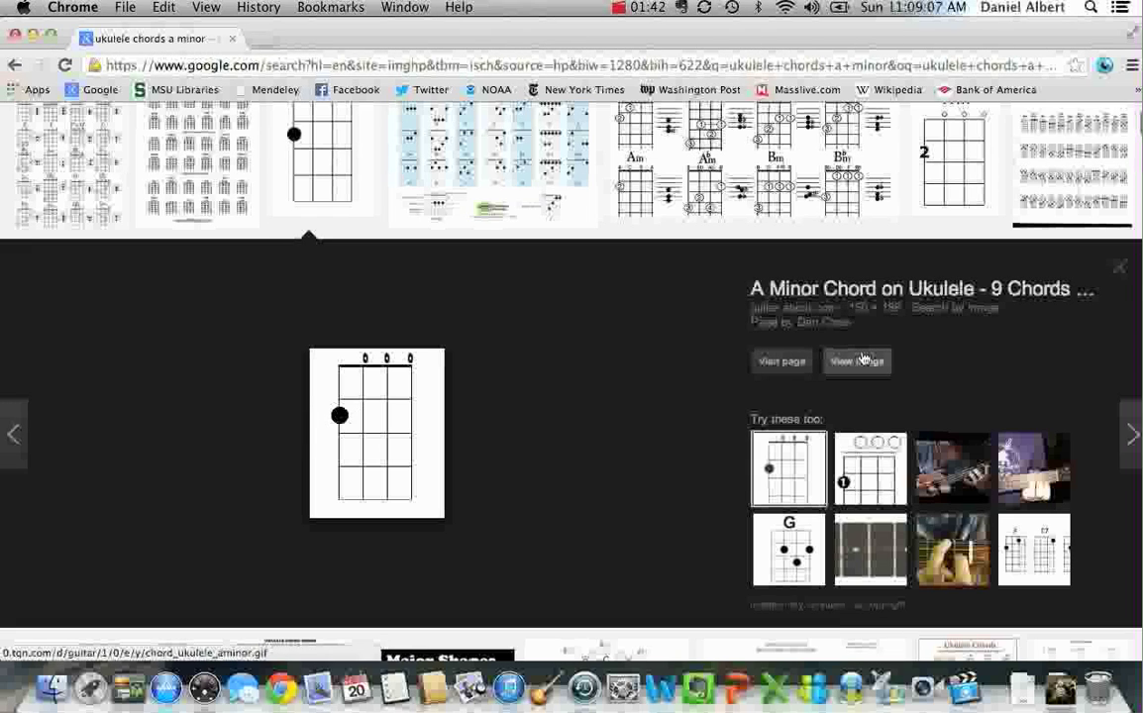
left_click(862, 361)
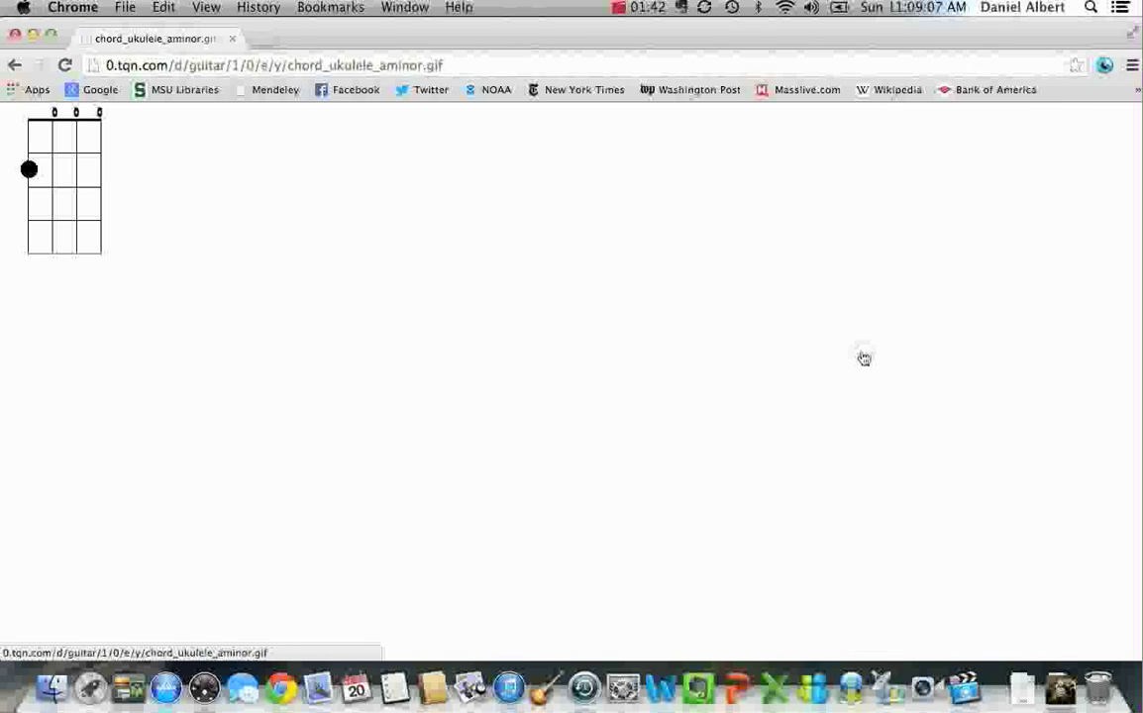
right_click(86, 173)
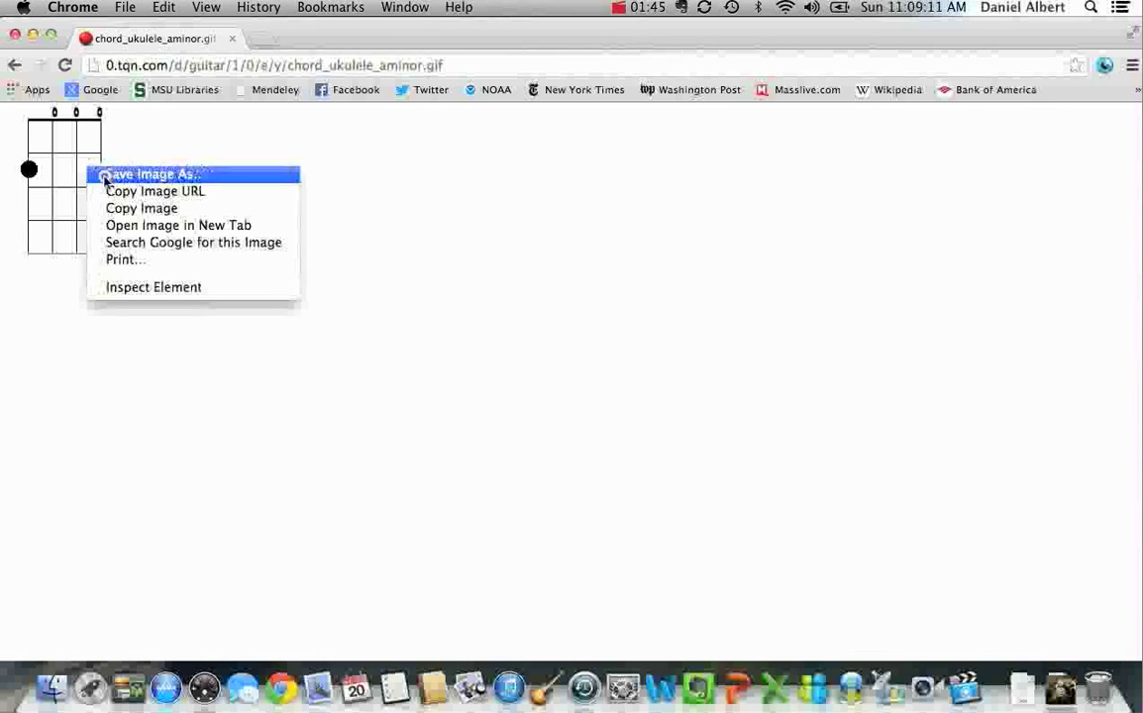
left_click(97, 172)
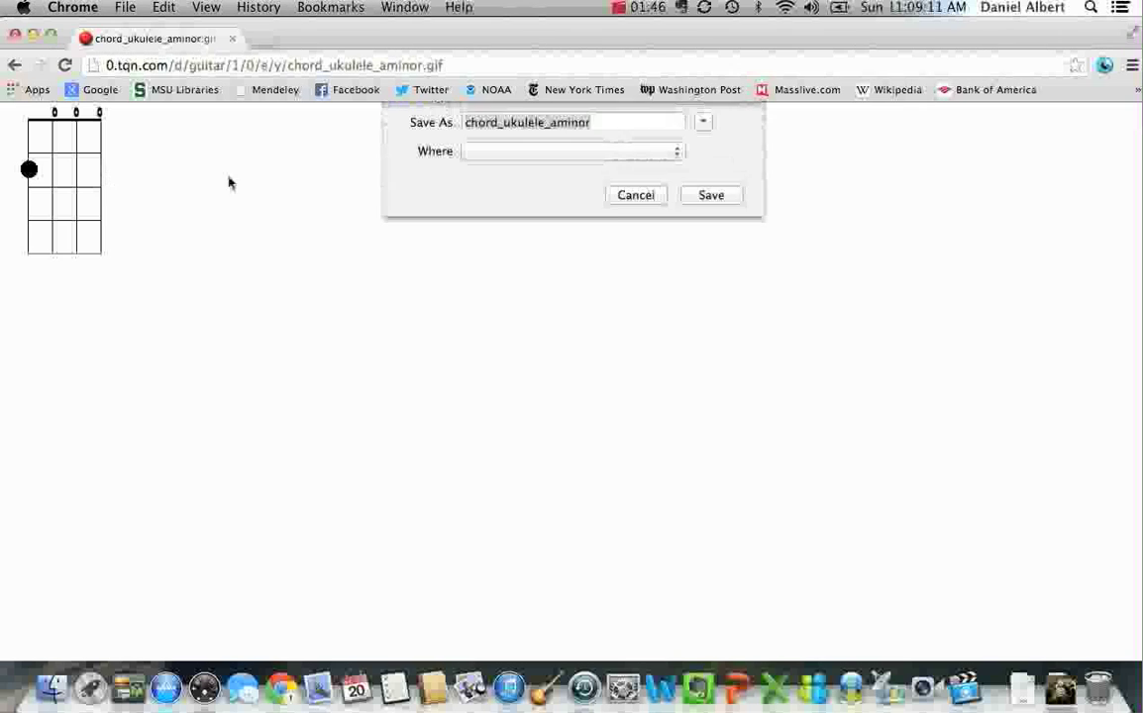
left_click(602, 133)
type(".jpg")
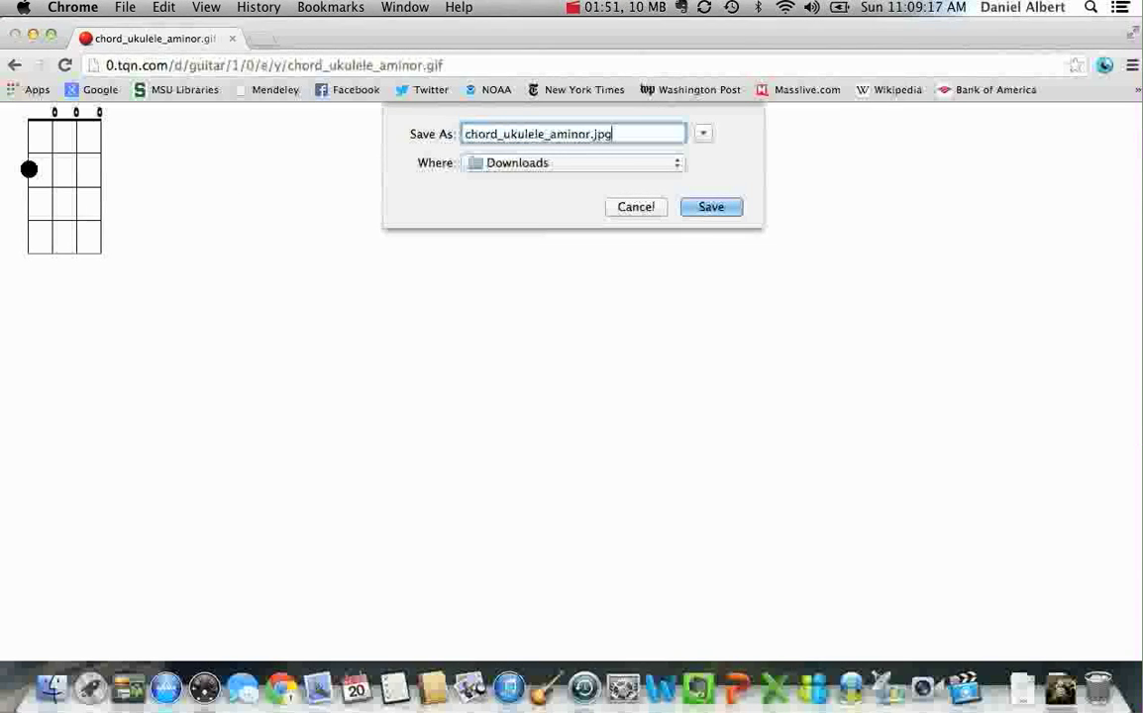
left_click(637, 210)
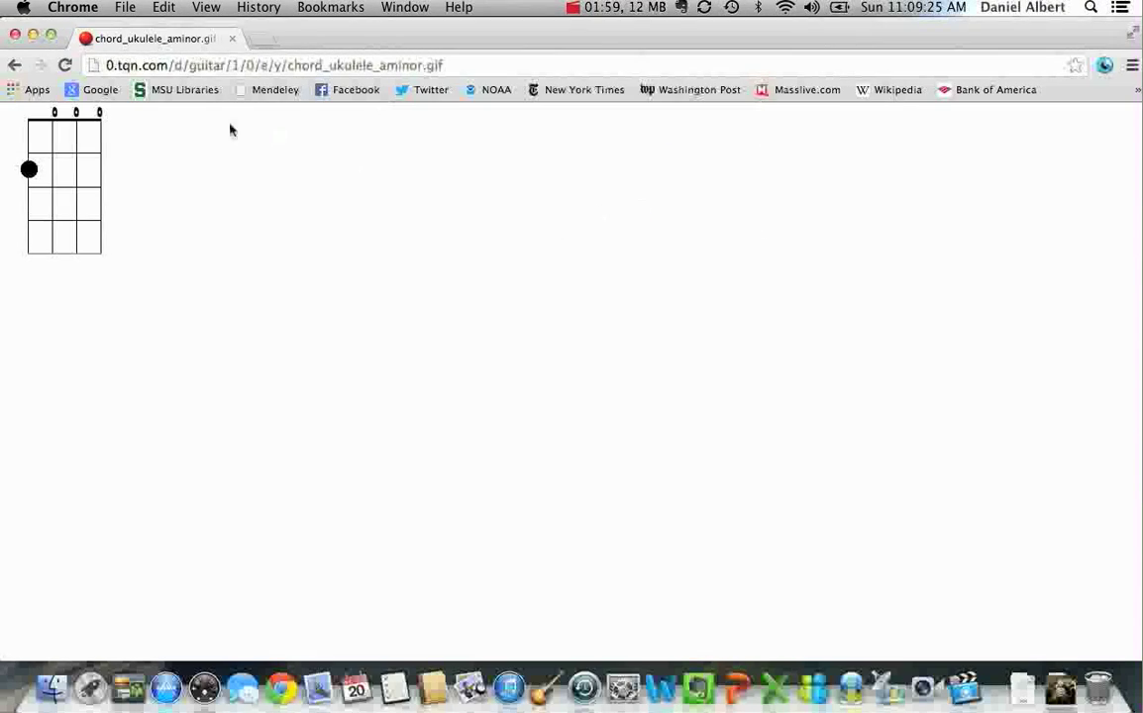
Return to the image results and reopen the preview of the A minor chord diagram
left_click(15, 66)
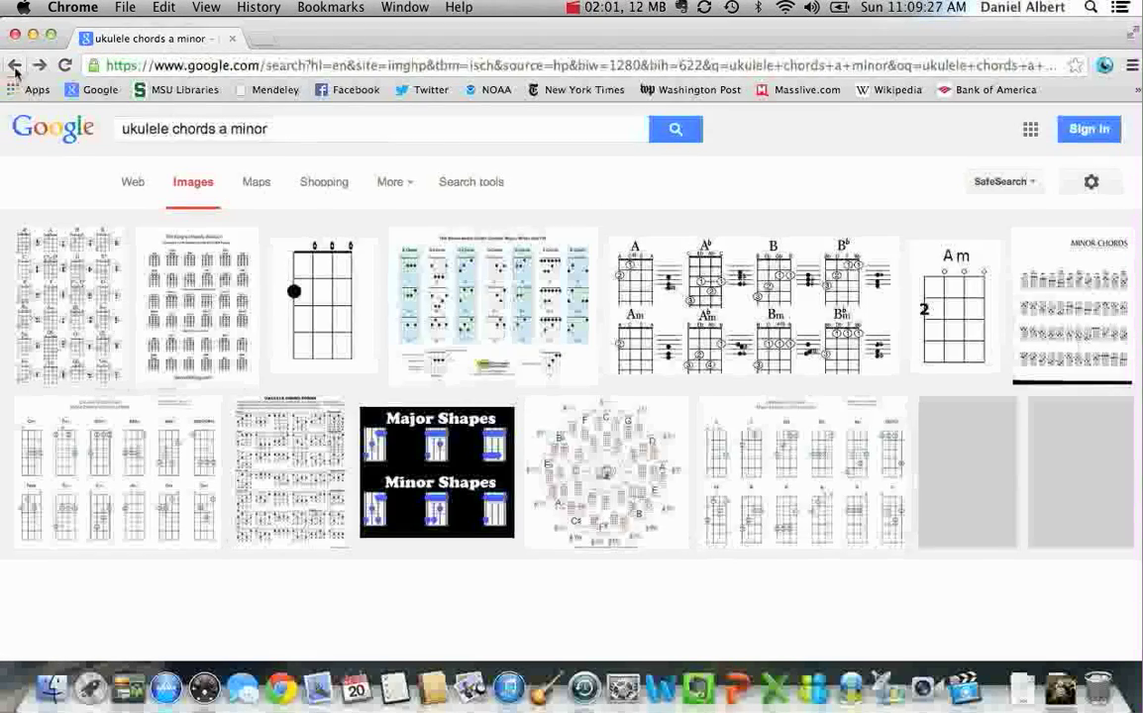
scroll(30, 109, "down", 3)
left_click(305, 127)
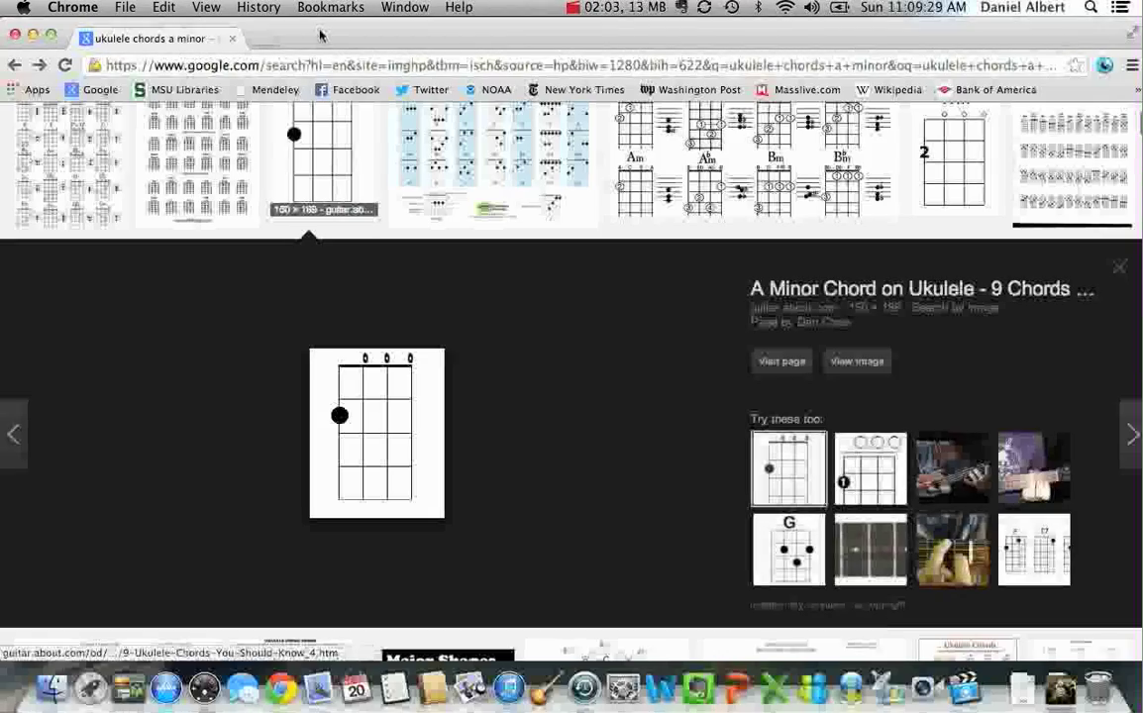
Lower the browser window to view the media files on the desktop, and restore it to the Google homepage
left_click_drag(320, 35, 324, 176)
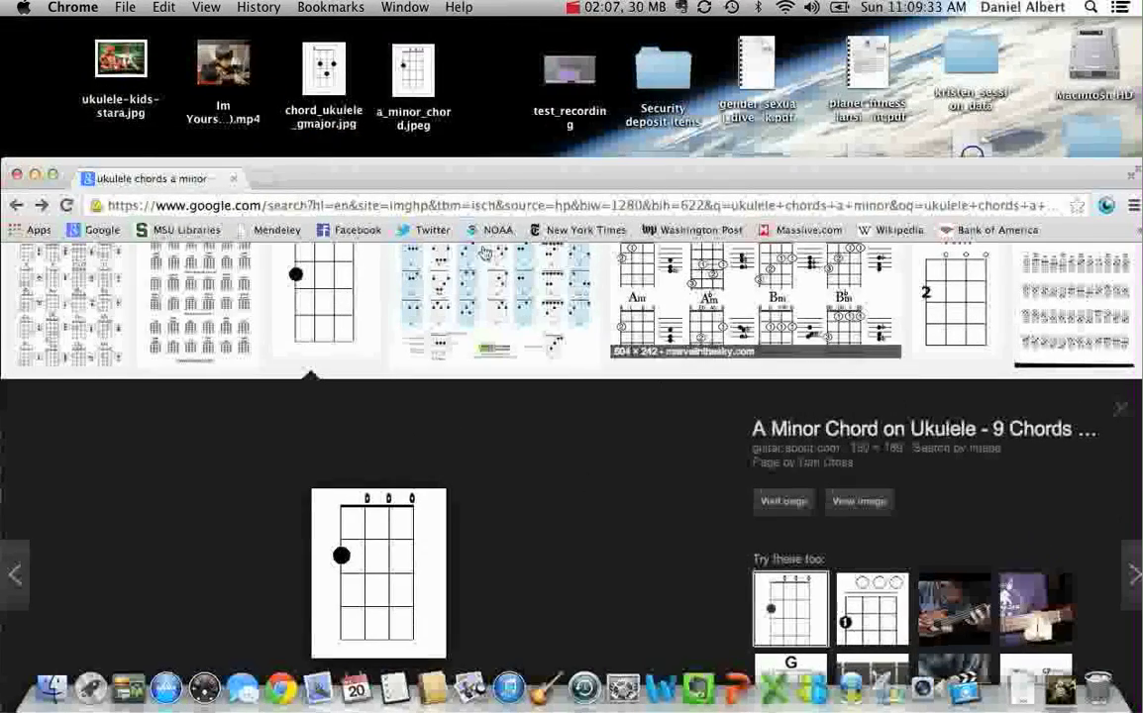
left_click_drag(328, 313, 447, 471)
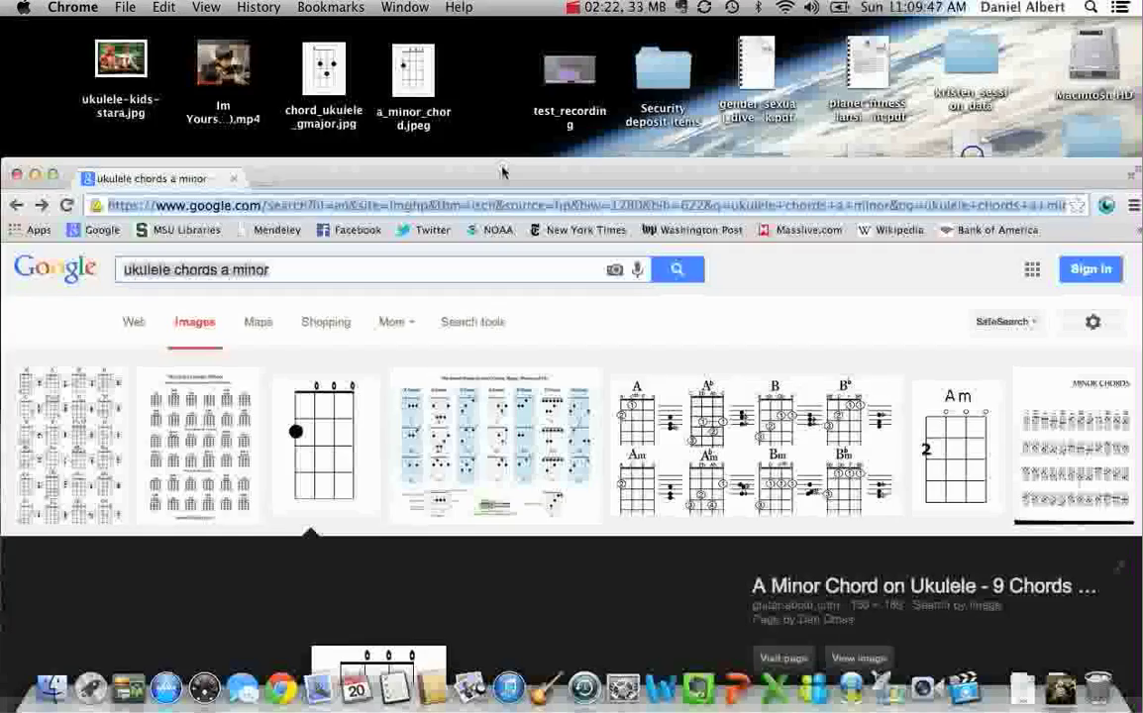
left_click_drag(503, 174, 502, 34)
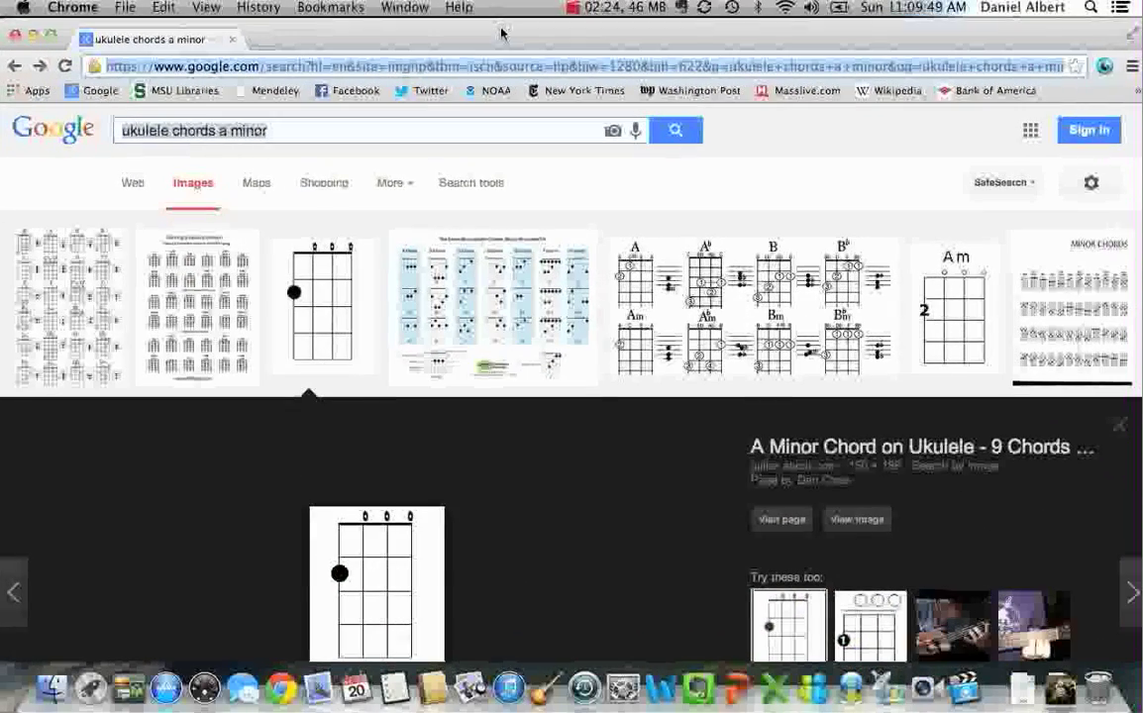
left_click(97, 90)
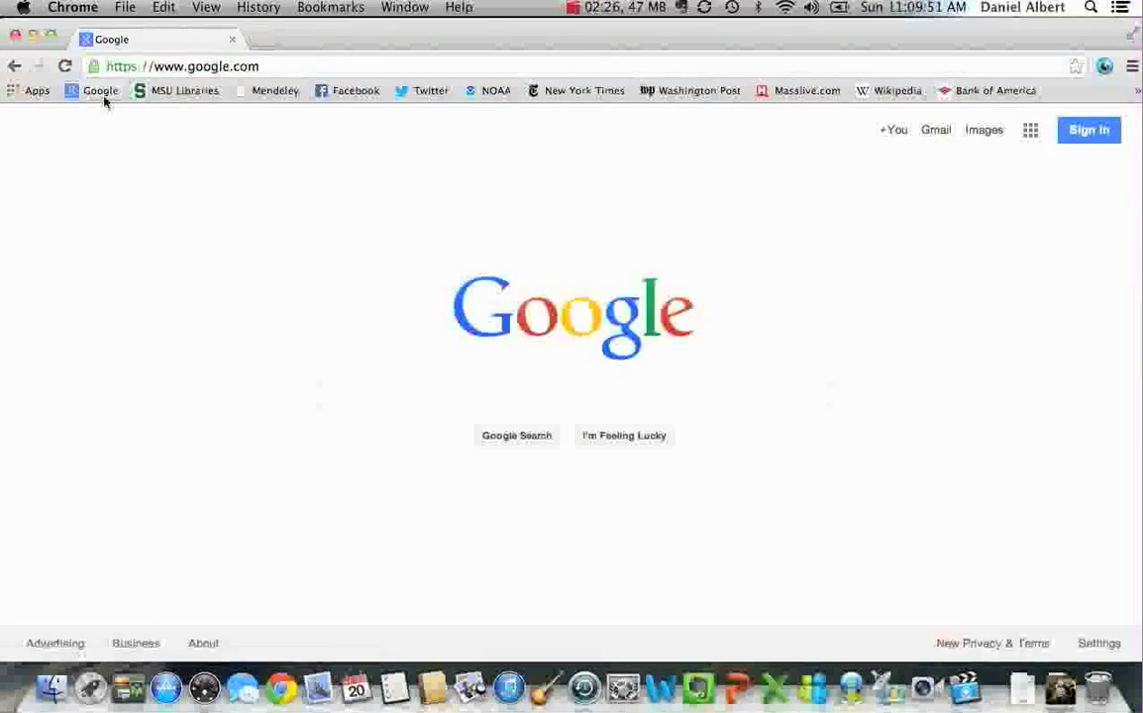
Search the computer for "imovie" and launch iMovie
left_click(1090, 8)
type("imv")
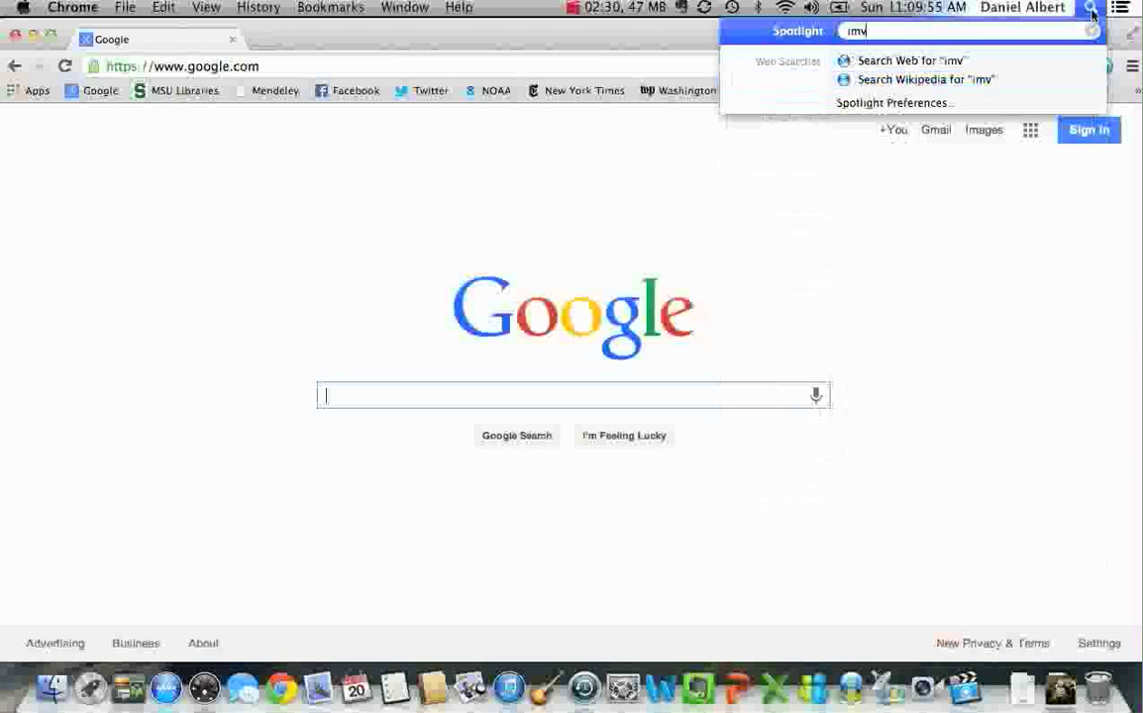
type("oe")
key("BackSpace")
key("BackSpace")
key("BackSpace")
type("ovie")
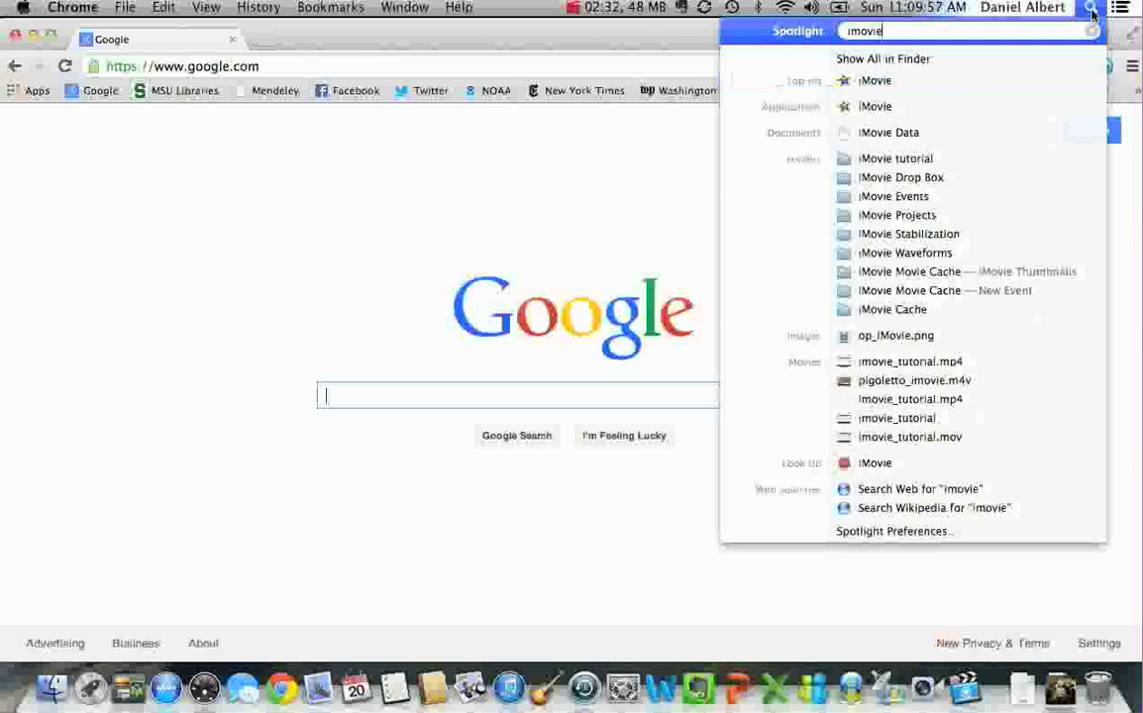
key("Return")
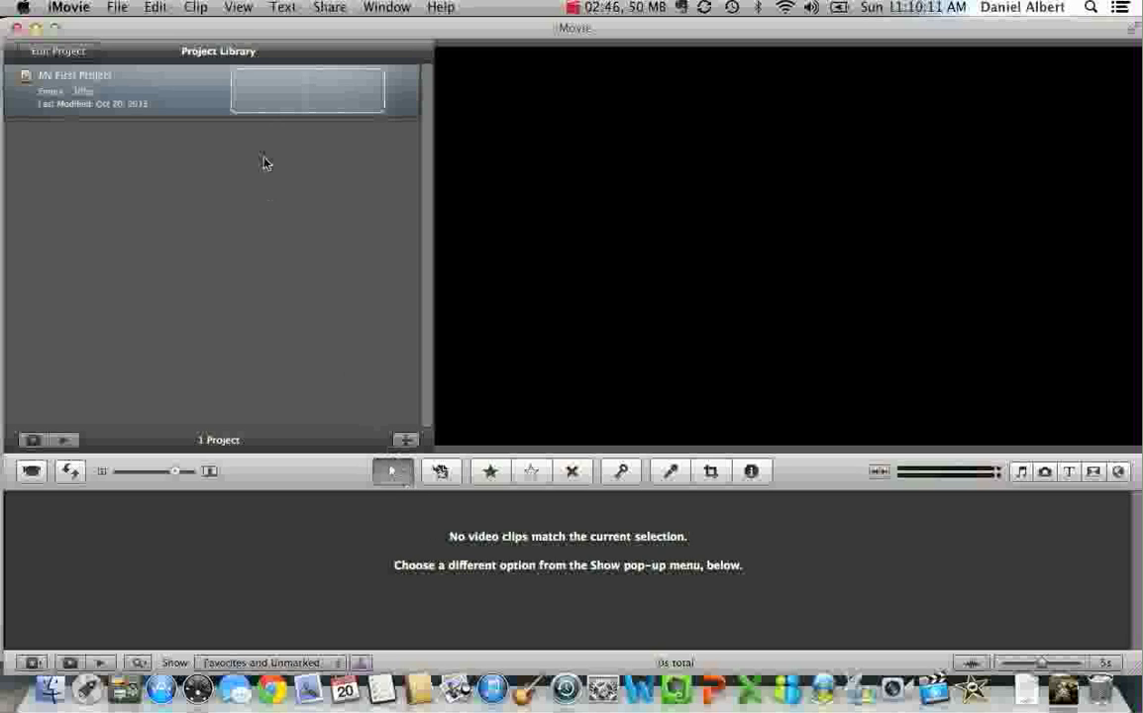
Import the movie Im Yours(ukulele).mp4 from the Desktop into the existing event New Event
left_click(118, 8)
mouse_move(158, 141)
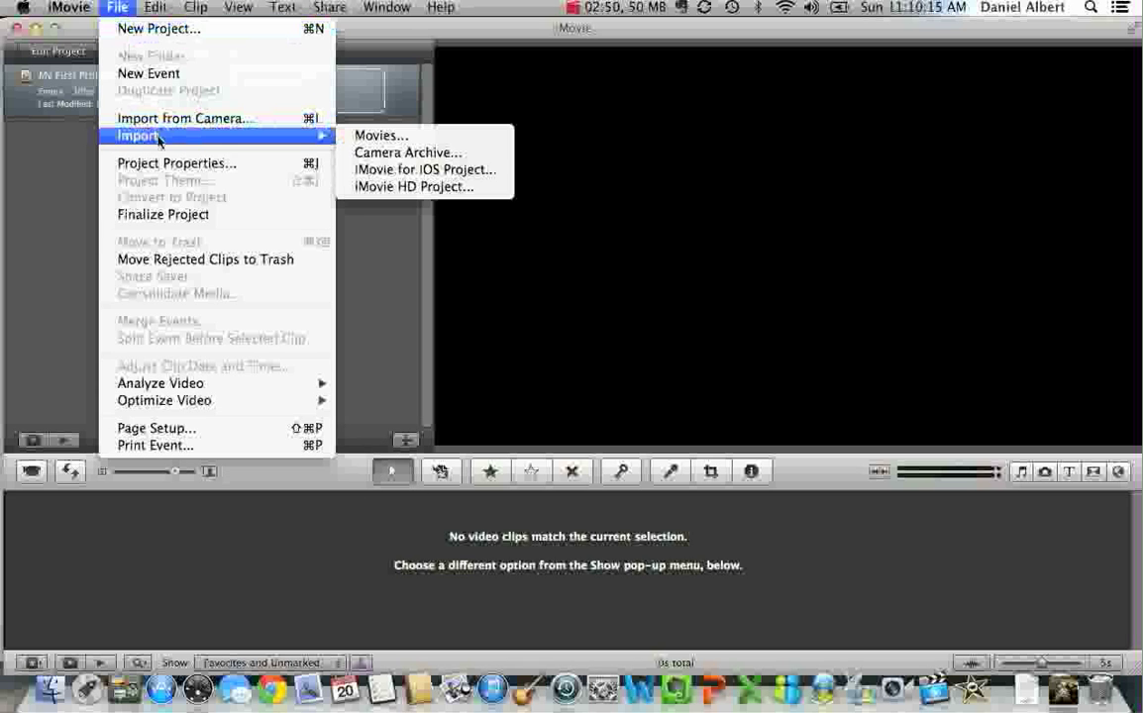
left_click(380, 137)
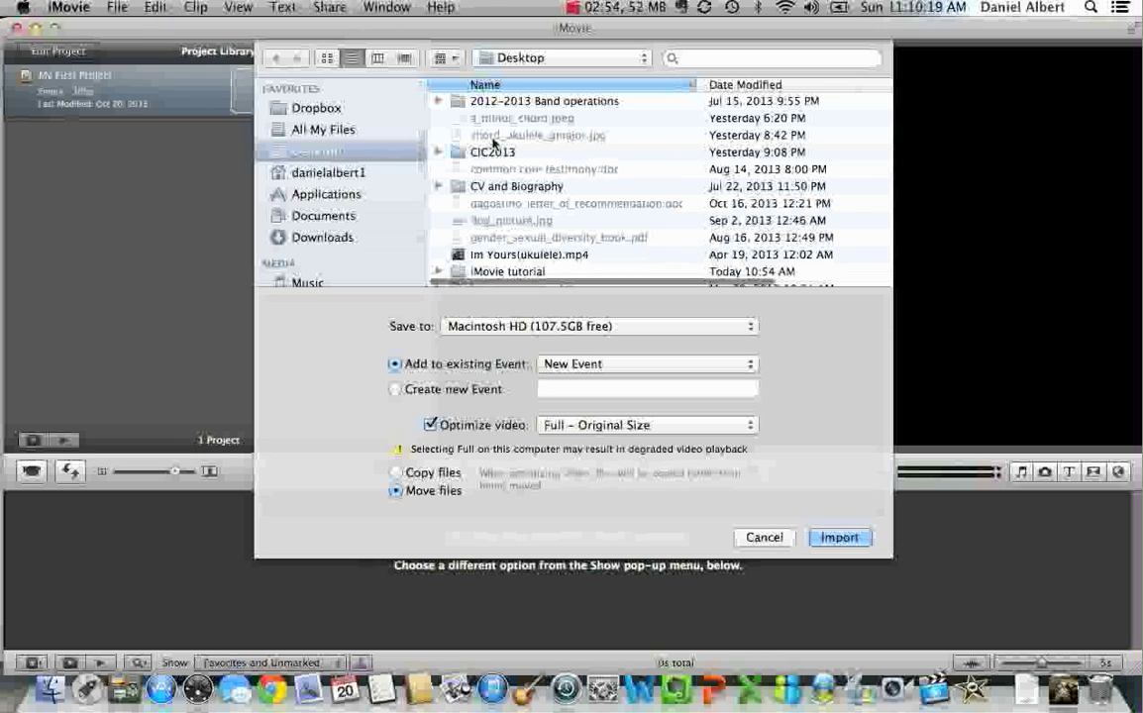
scroll(615, 185, "down", 3)
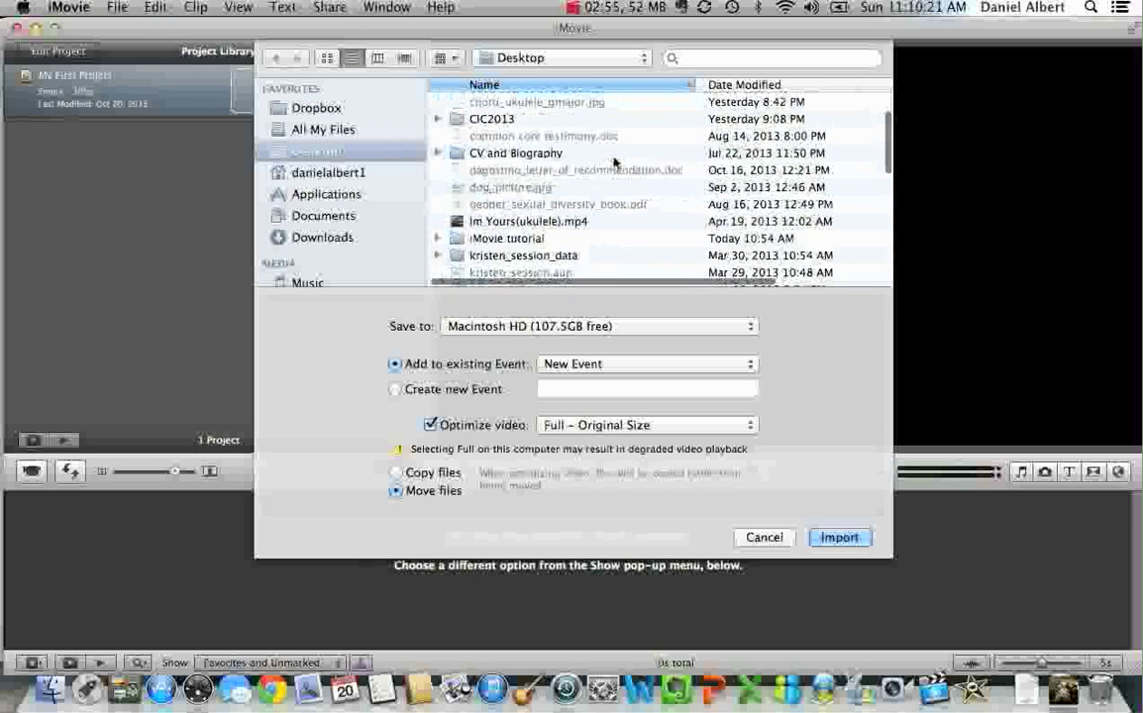
key("Escape")
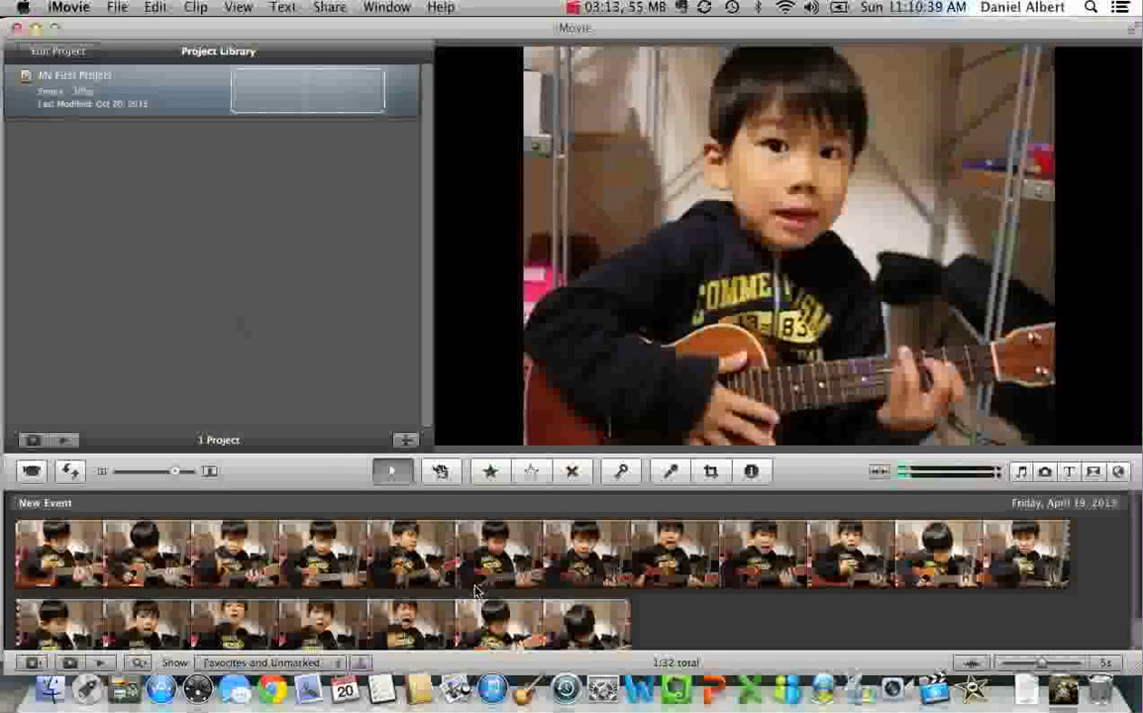
Skim through the ukulele clip in New Event and preview its footage
scroll(446, 579, "down", 2)
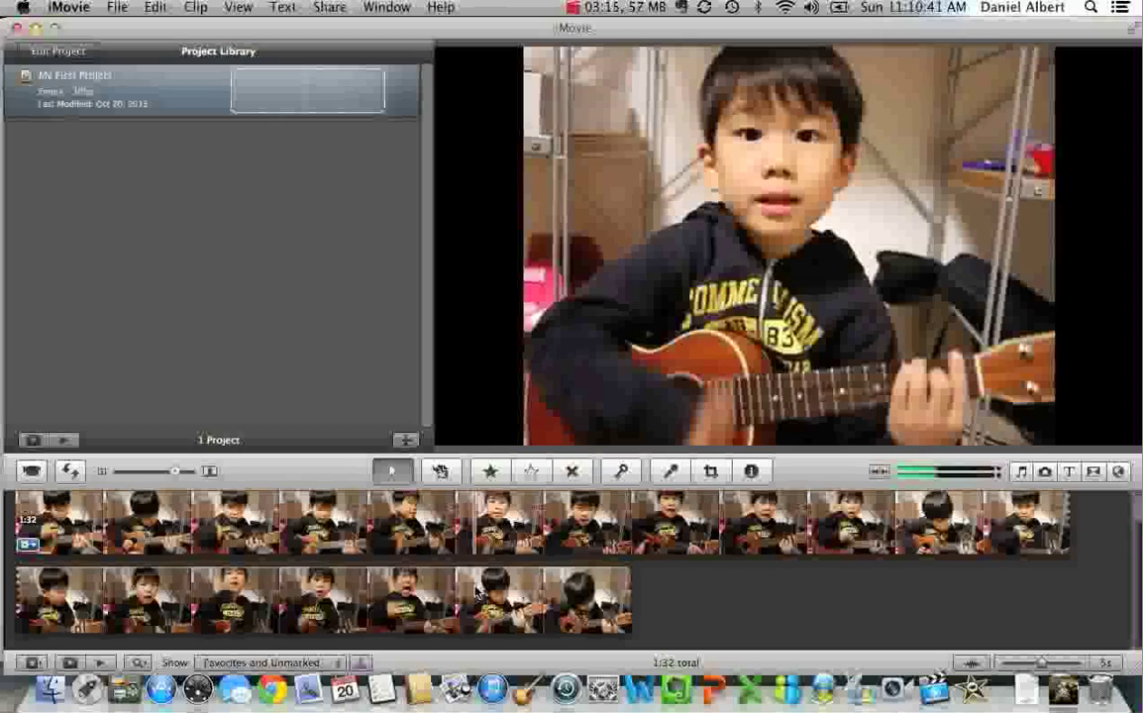
scroll(477, 592, "up", 2)
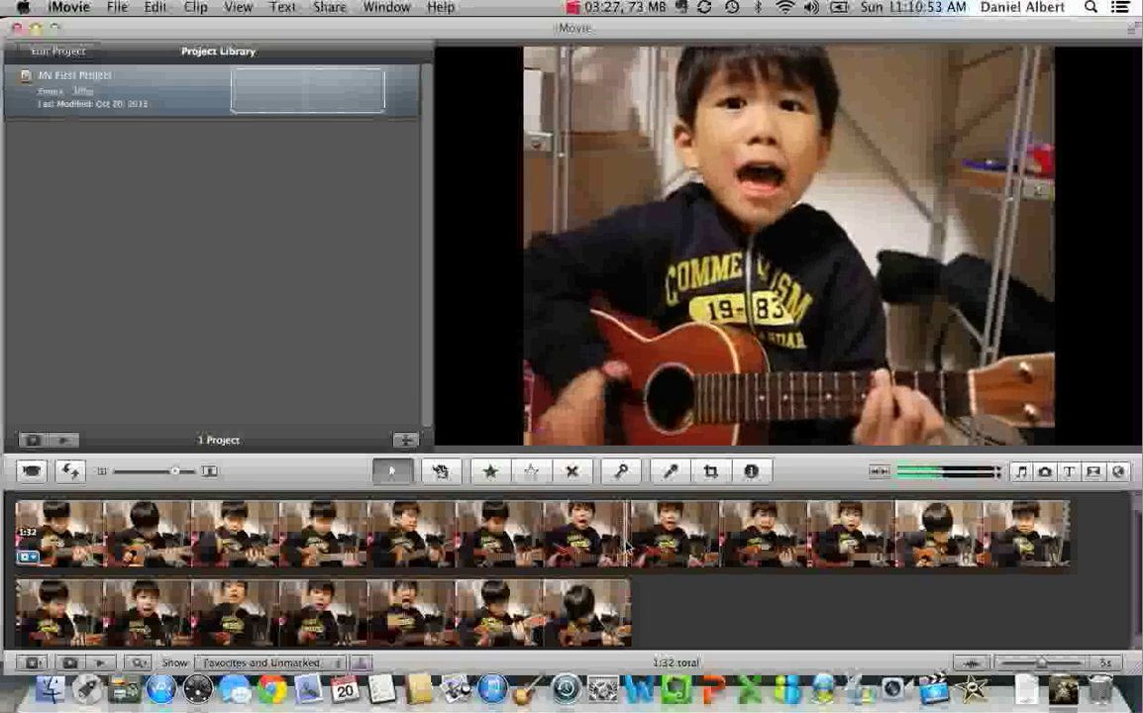
key("space")
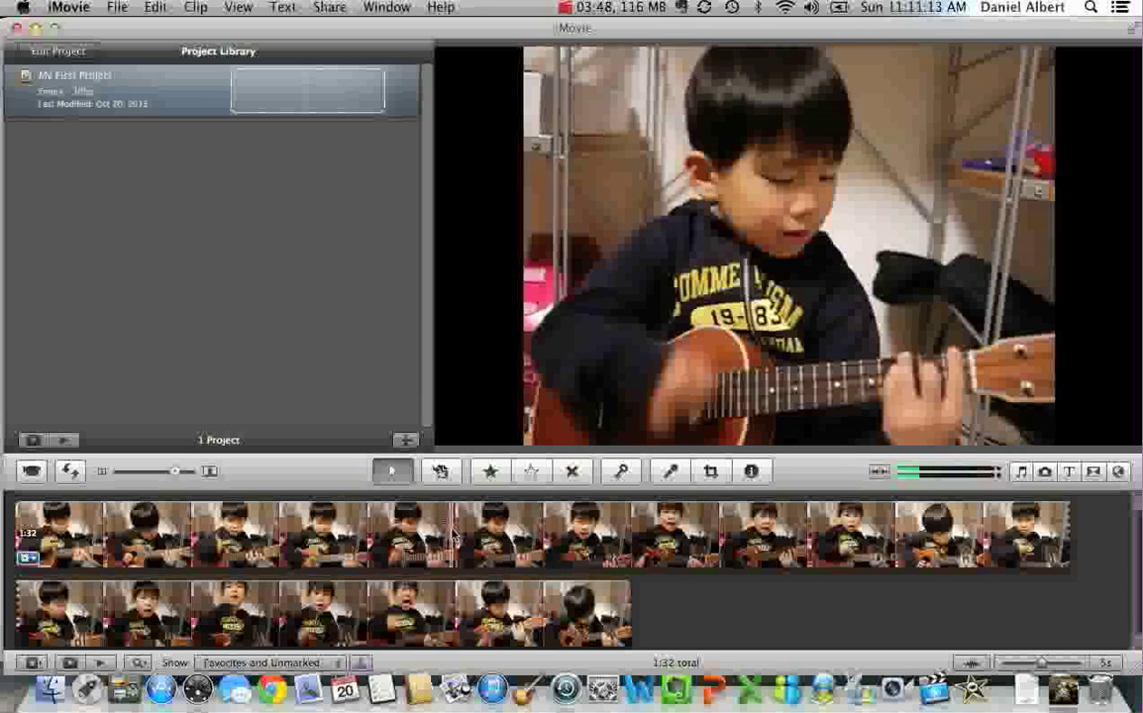
Select the entire ukulele clip in New Event and add it to My First Project
left_click_drag(453, 531, 642, 538)
key("super+a")
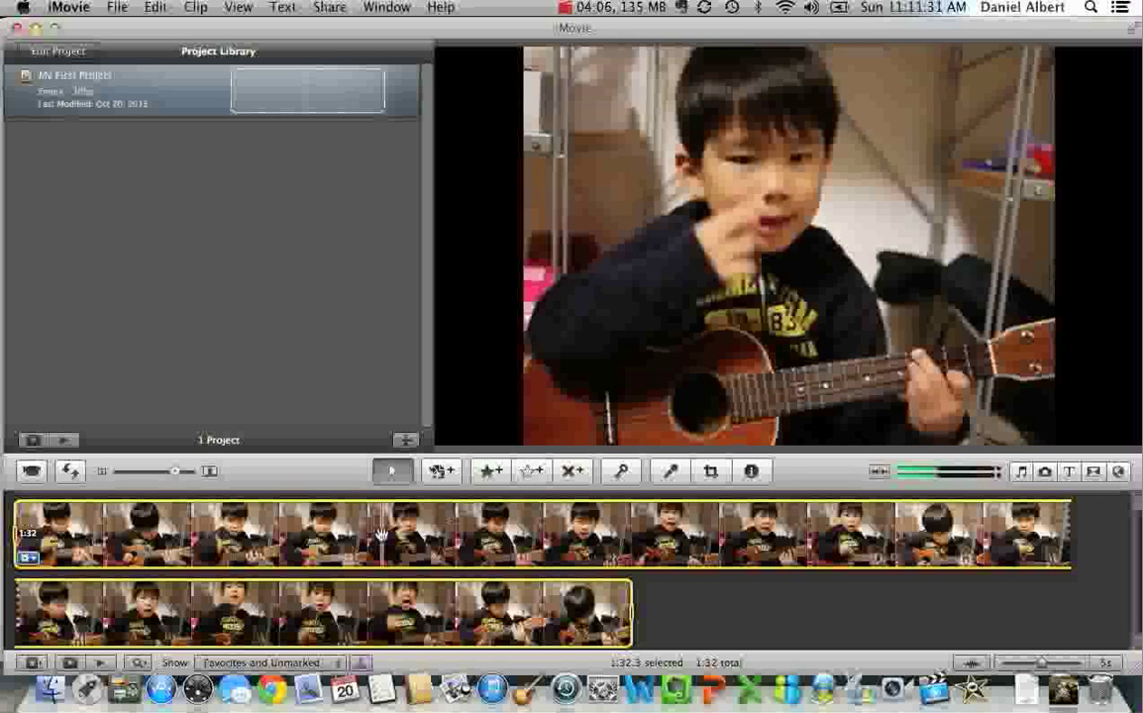
left_click_drag(382, 535, 86, 103)
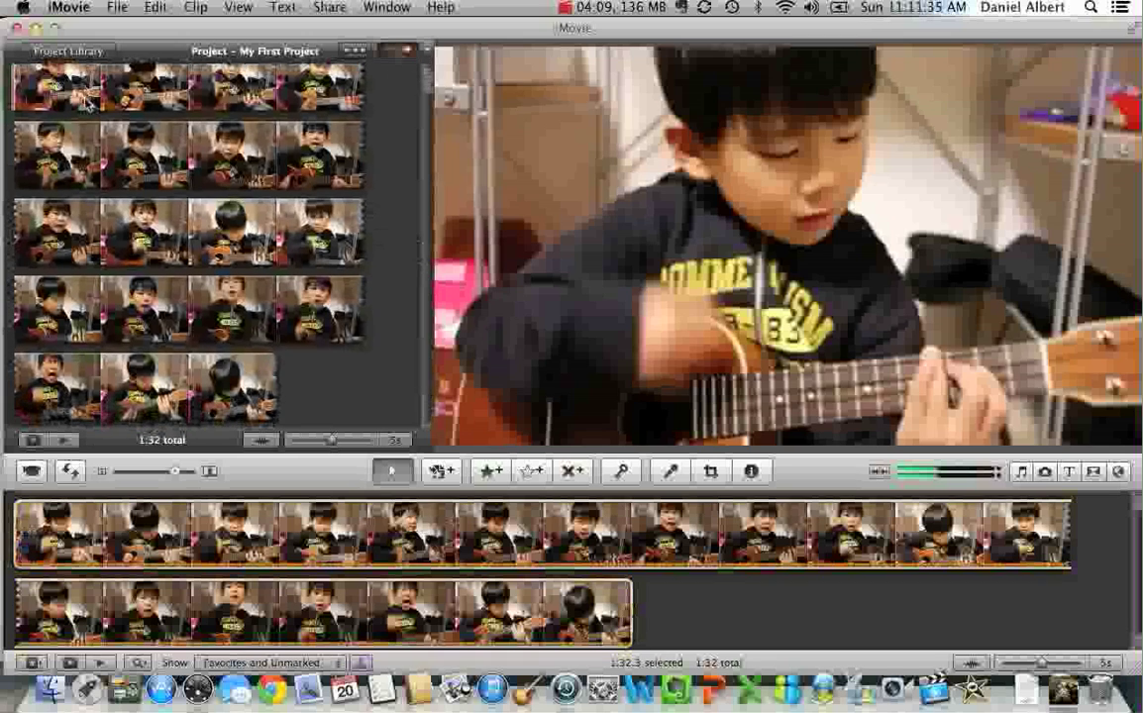
scroll(399, 170, "up", 2)
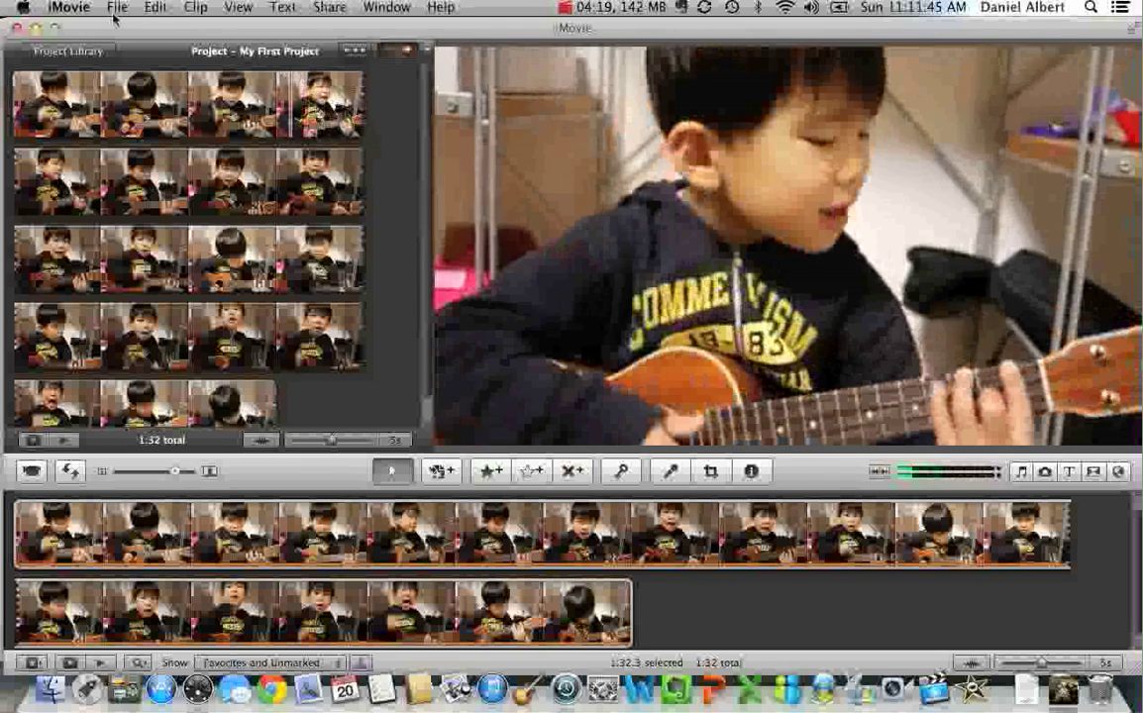
Check the Show Advanced Tools option in the general preferences and close the preferences
left_click(69, 8)
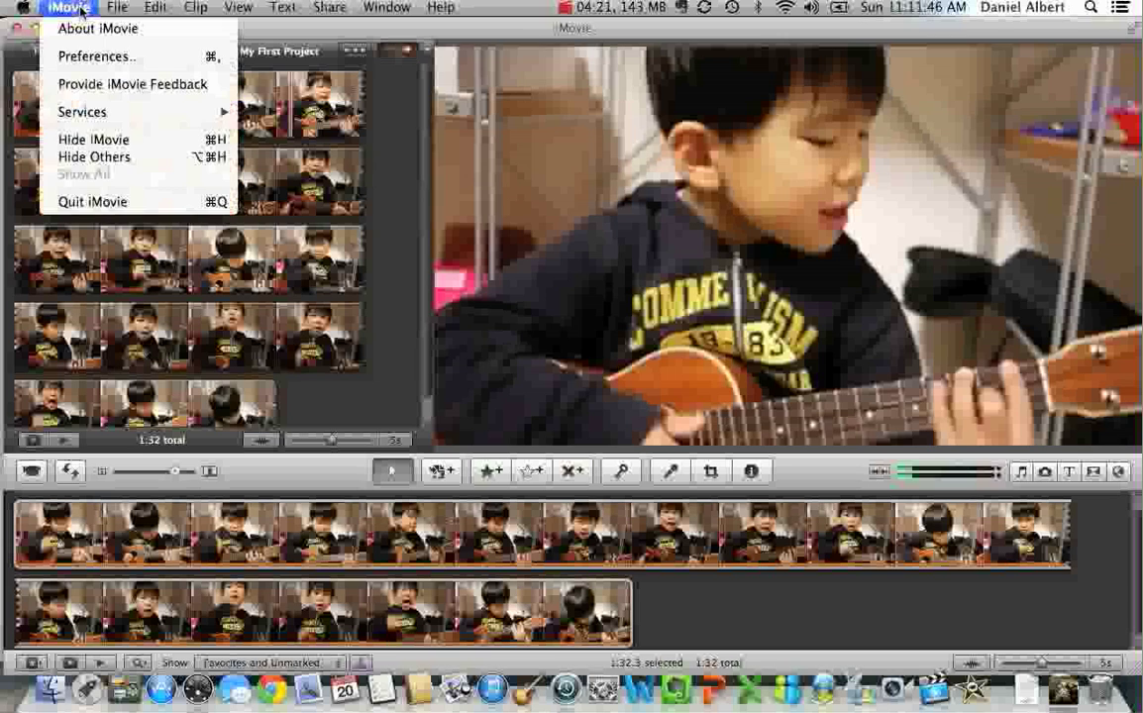
left_click(87, 56)
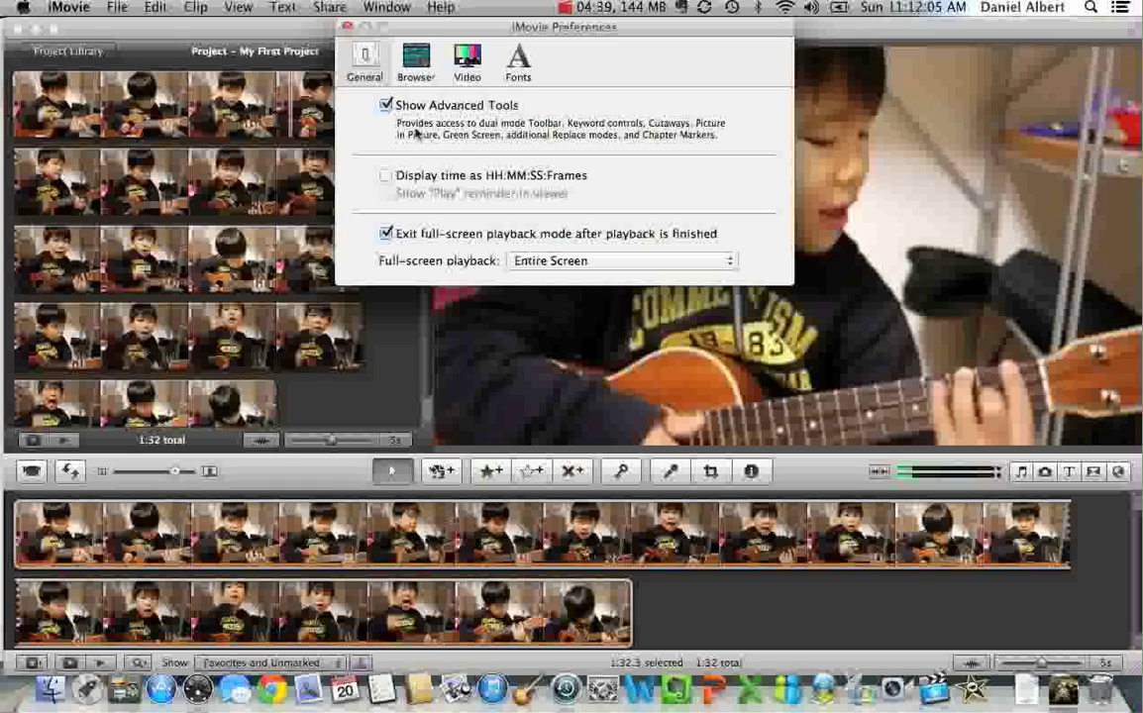
left_click(347, 32)
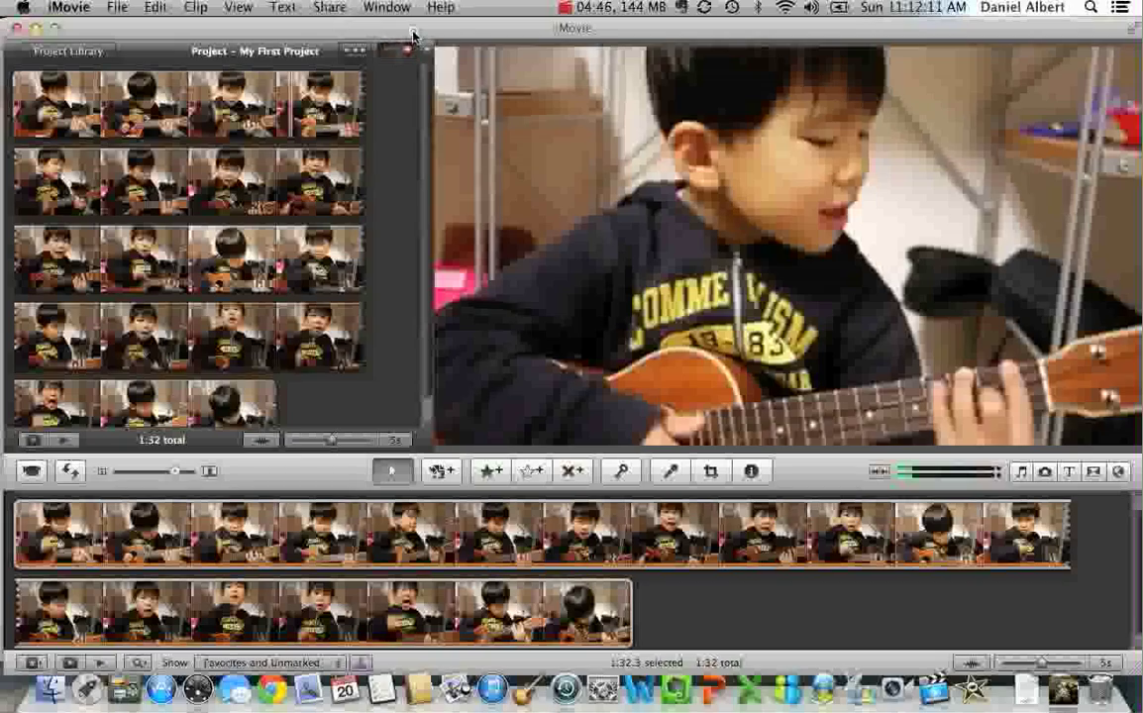
Lower the iMovie window and minimize the browser window to expose the image files on the desktop
left_click_drag(413, 37, 417, 121)
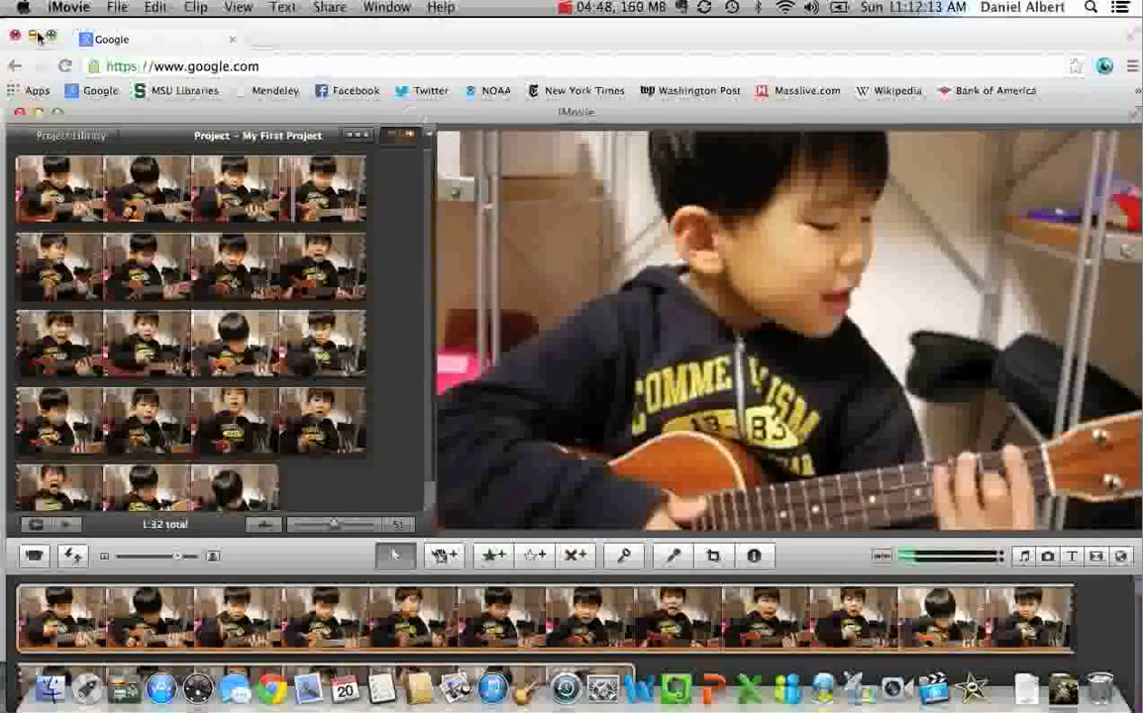
left_click(35, 38)
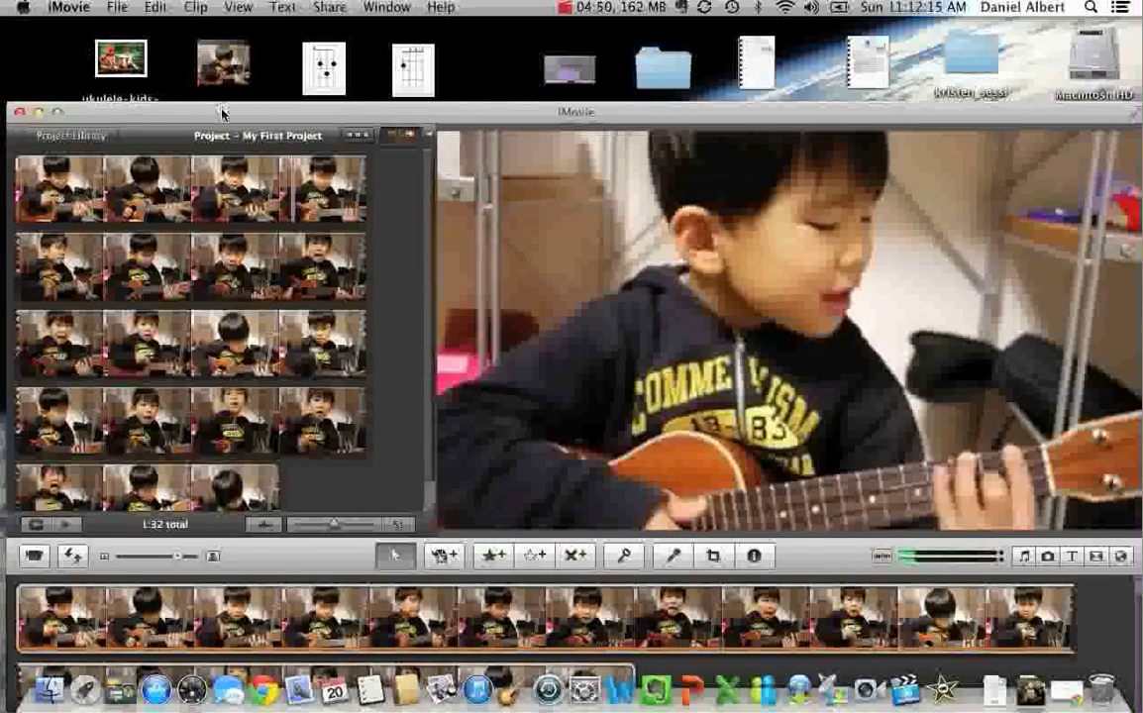
left_click_drag(222, 112, 216, 157)
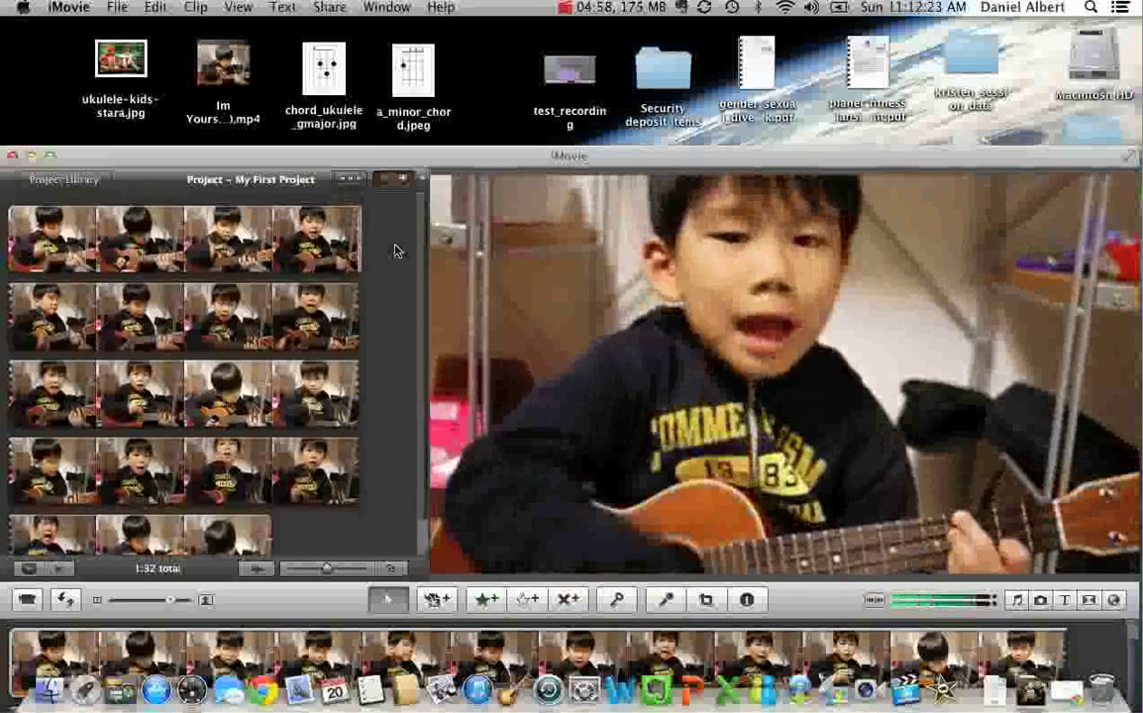
Add chord_ukulele_gmajor.png as Picture in Picture at the end of the project's first filmstrip row and extend it halfway across the second row
left_click(315, 67)
left_click_drag(315, 68, 337, 230)
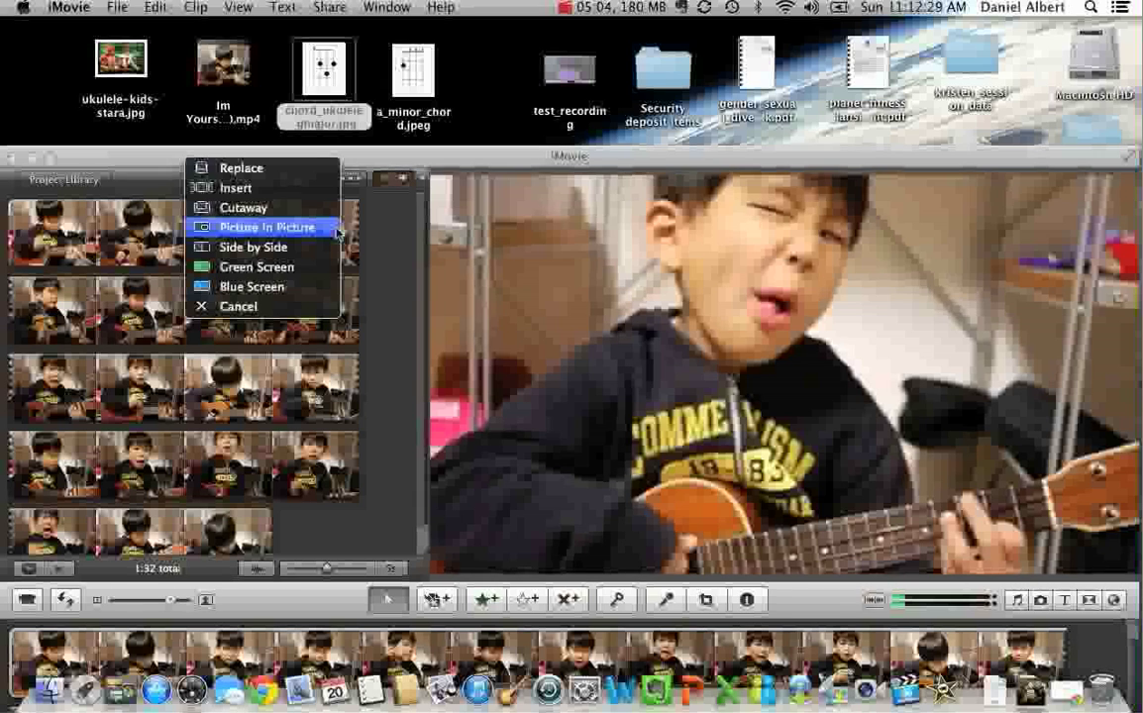
left_click(267, 227)
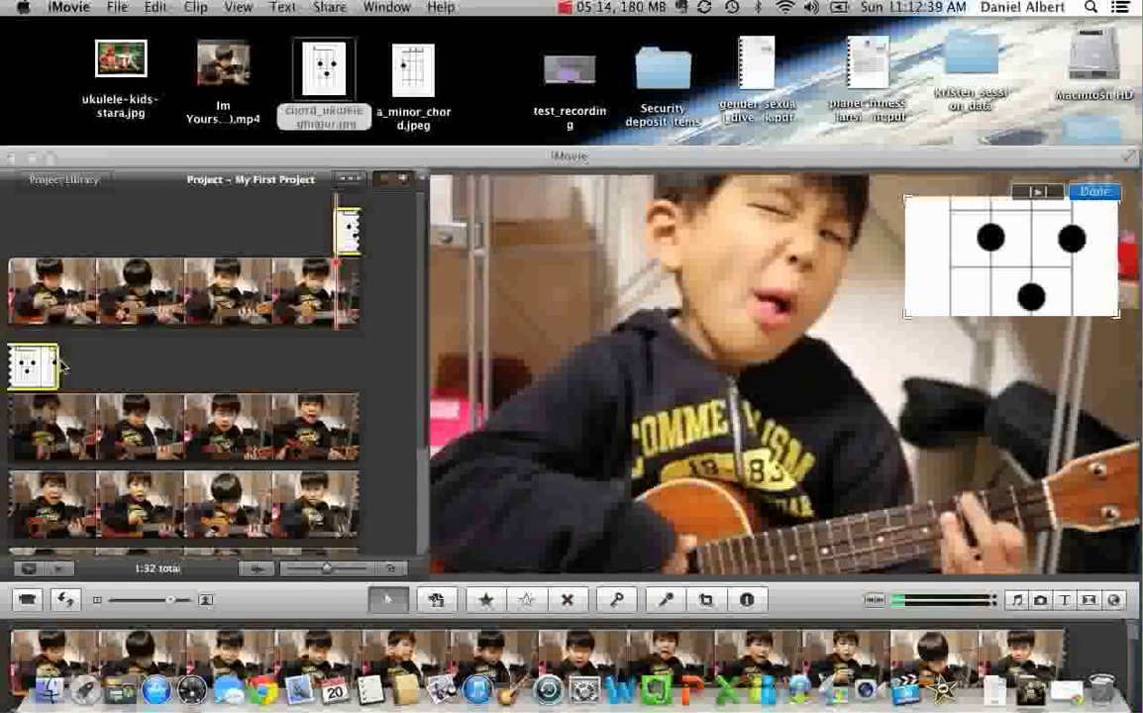
left_click_drag(61, 369, 188, 377)
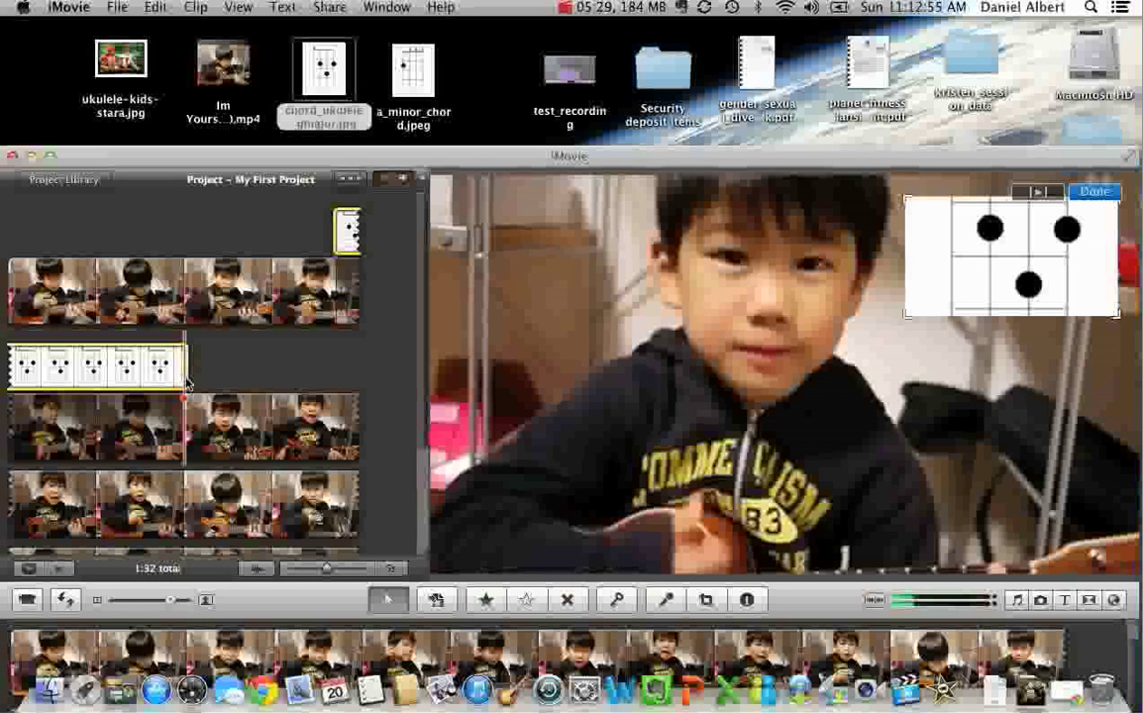
Set the first chord overlay's cropping to Fit so the whole diagram is framed
left_click(344, 244)
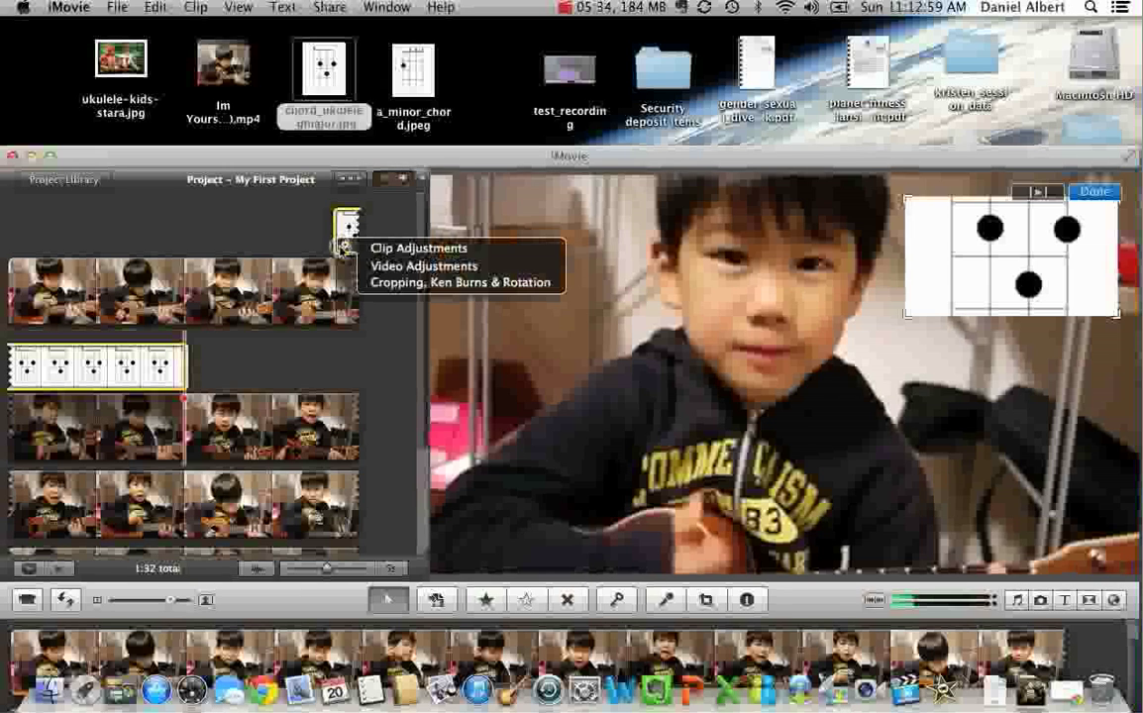
left_click(453, 284)
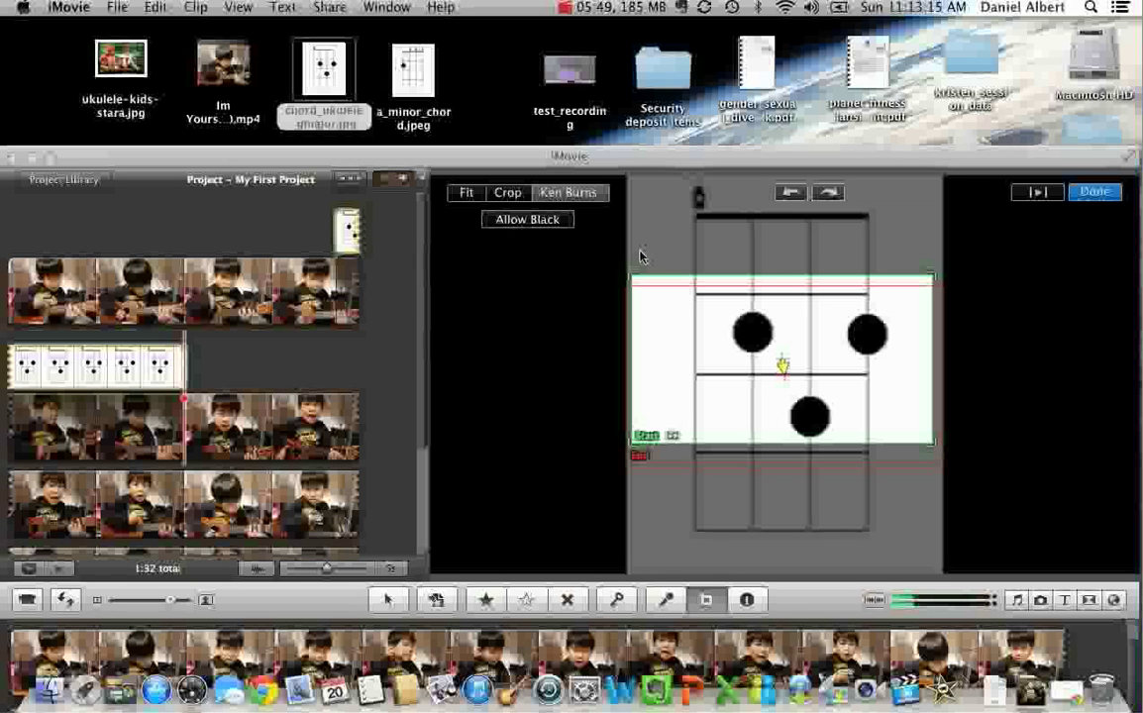
left_click(471, 194)
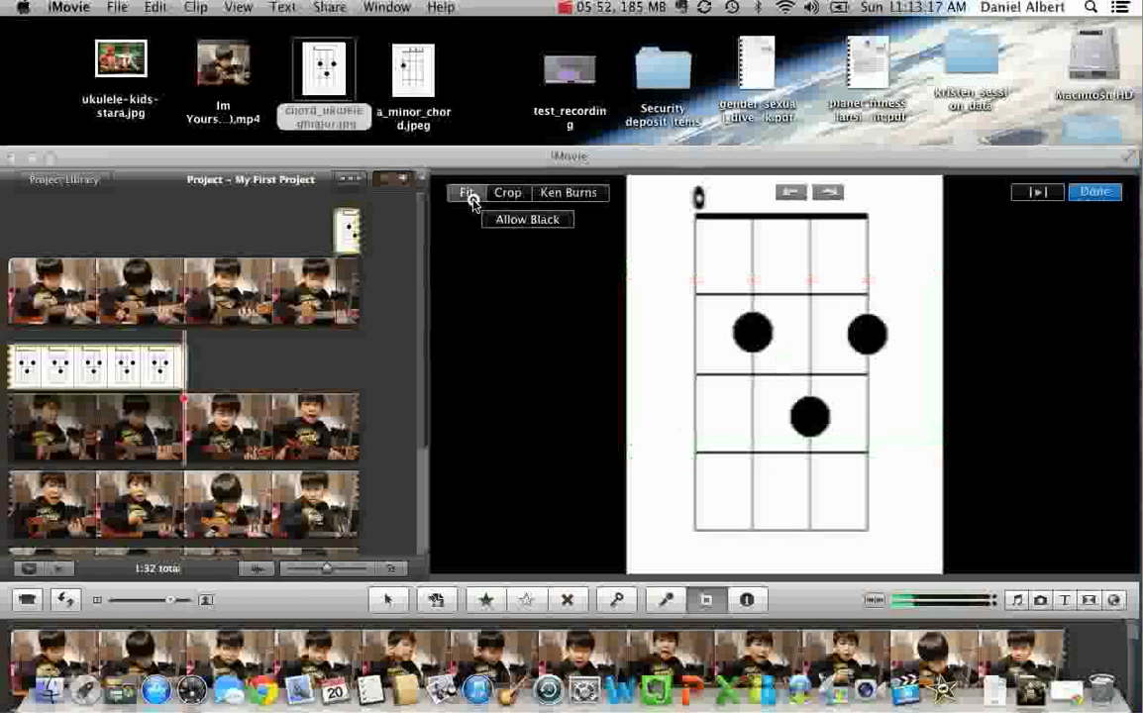
left_click(1095, 193)
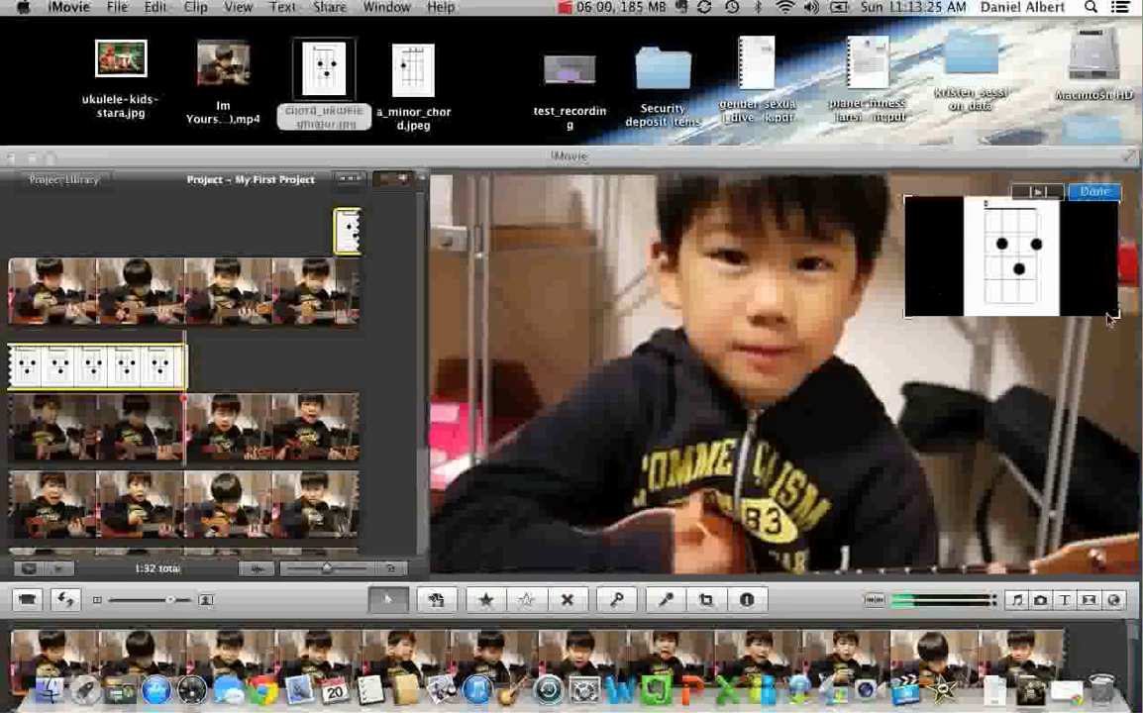
Enlarge the first chord overlay slightly, move it lower in the video frame beside the boy's face, and play back the project clip
mouse_move(1120, 317)
left_mouse_down()
mouse_move(1056, 282)
mouse_move(1128, 300)
mouse_move(1119, 317)
left_mouse_up()
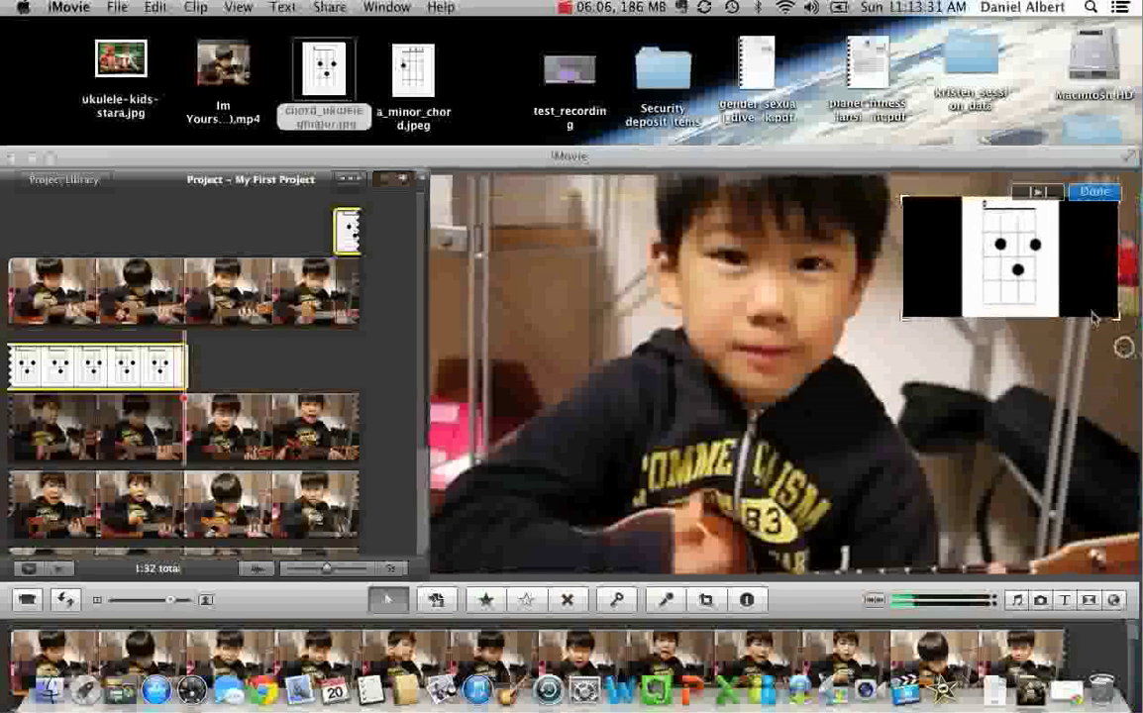
left_click_drag(1024, 263, 1017, 329)
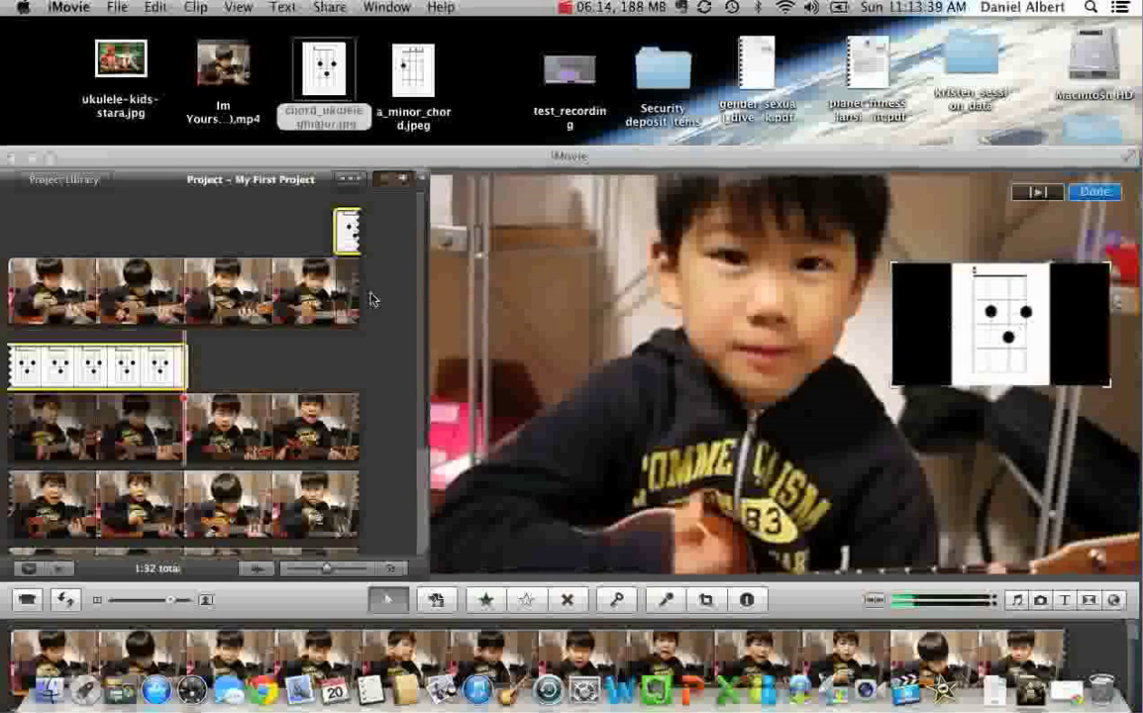
left_click(267, 295)
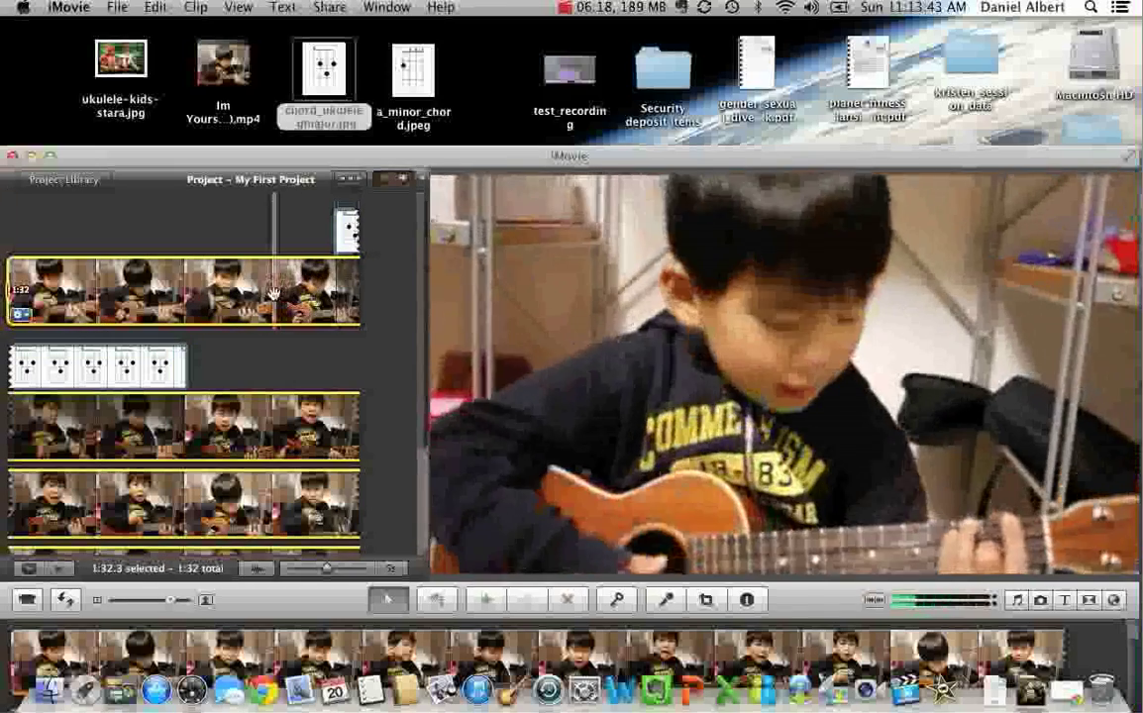
key("space")
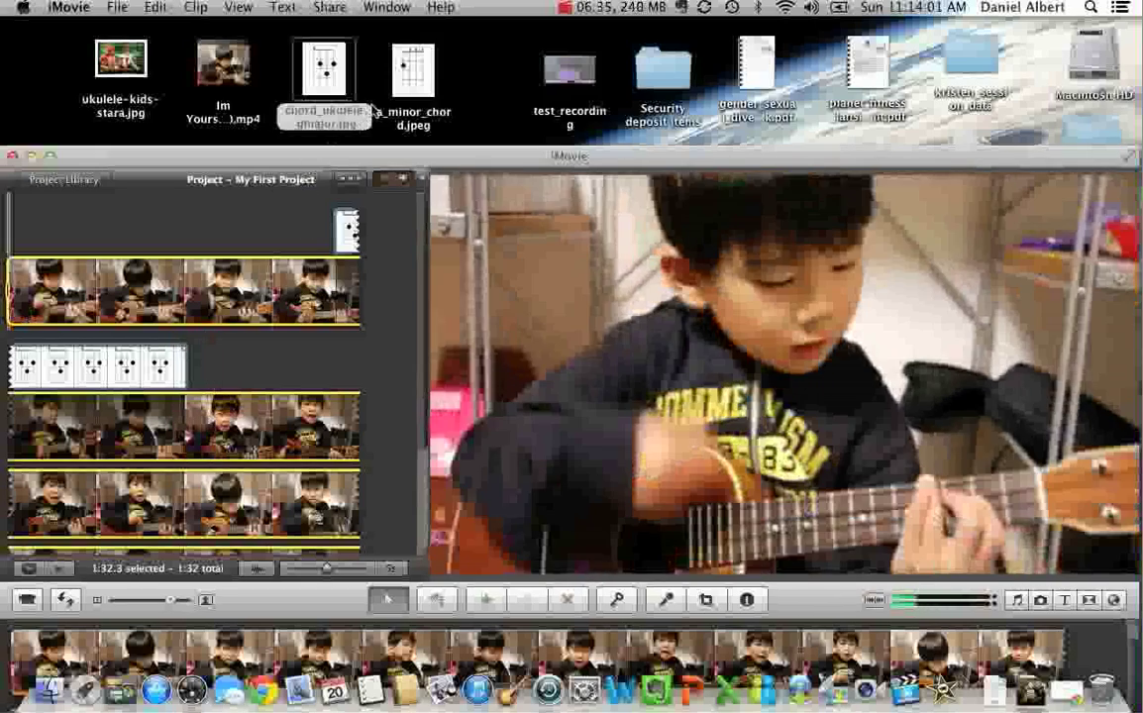
Add chord_ukulele_gmajor.png again as Picture in Picture near the end of the third filmstrip row and extend it past the middle of the fourth
left_click_drag(325, 79, 312, 501)
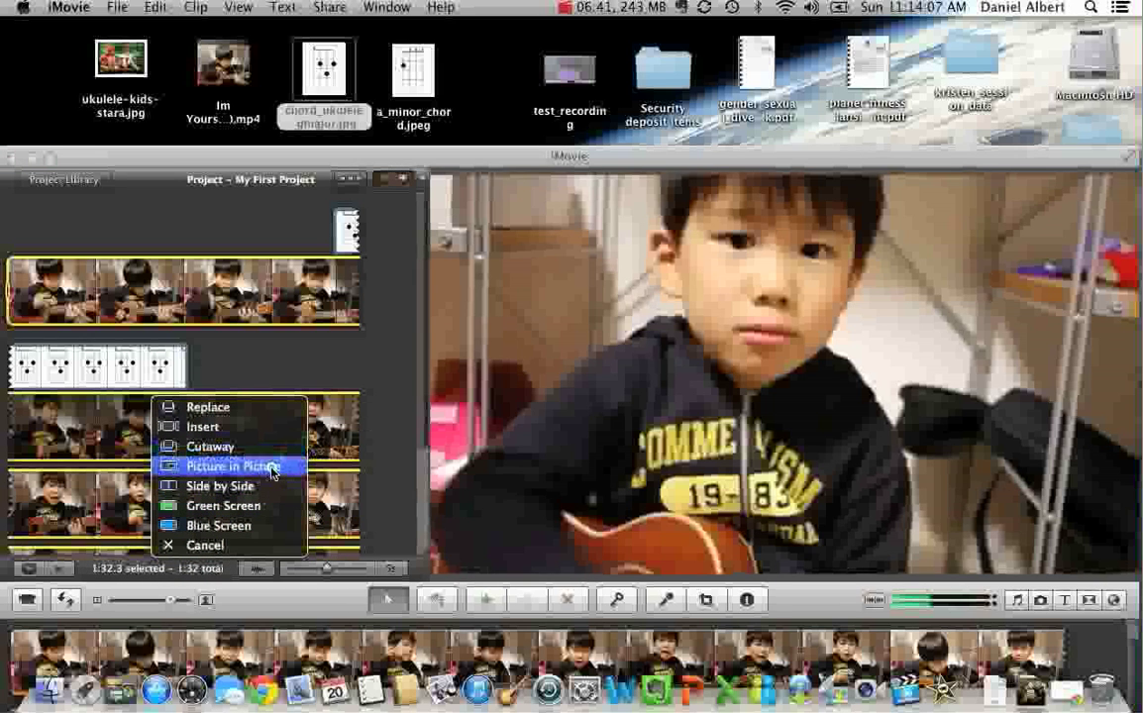
left_click(273, 474)
scroll(375, 448, "down", 3)
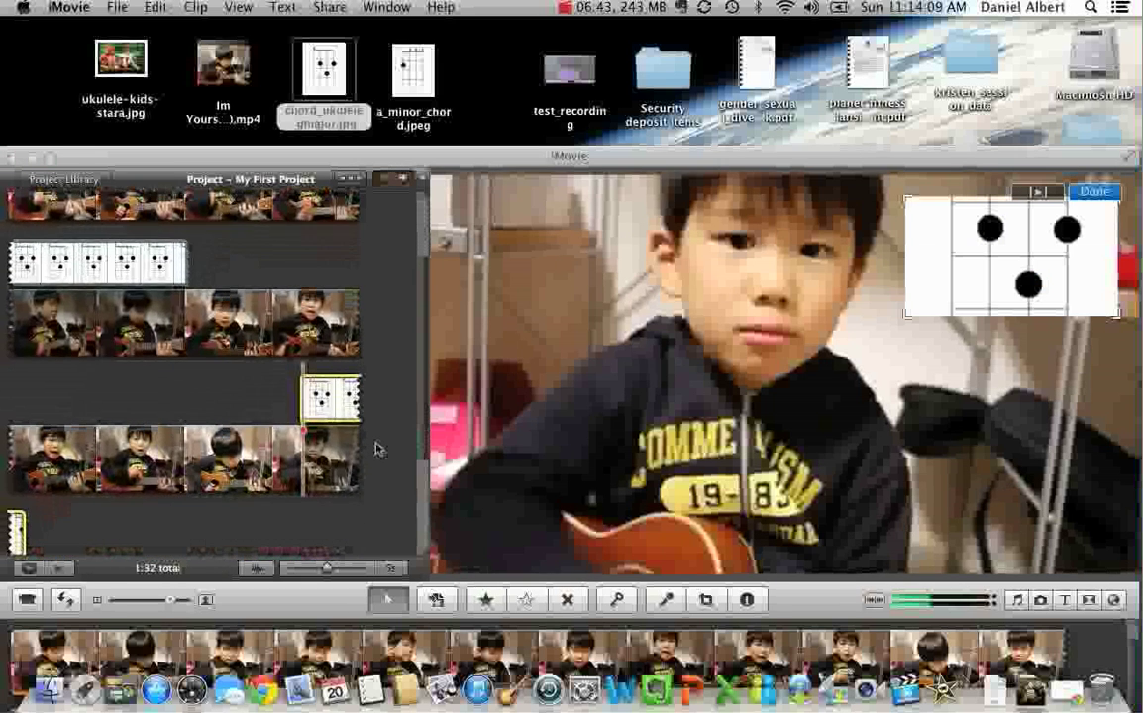
scroll(376, 449, "down", 2)
left_click_drag(14, 479, 219, 493)
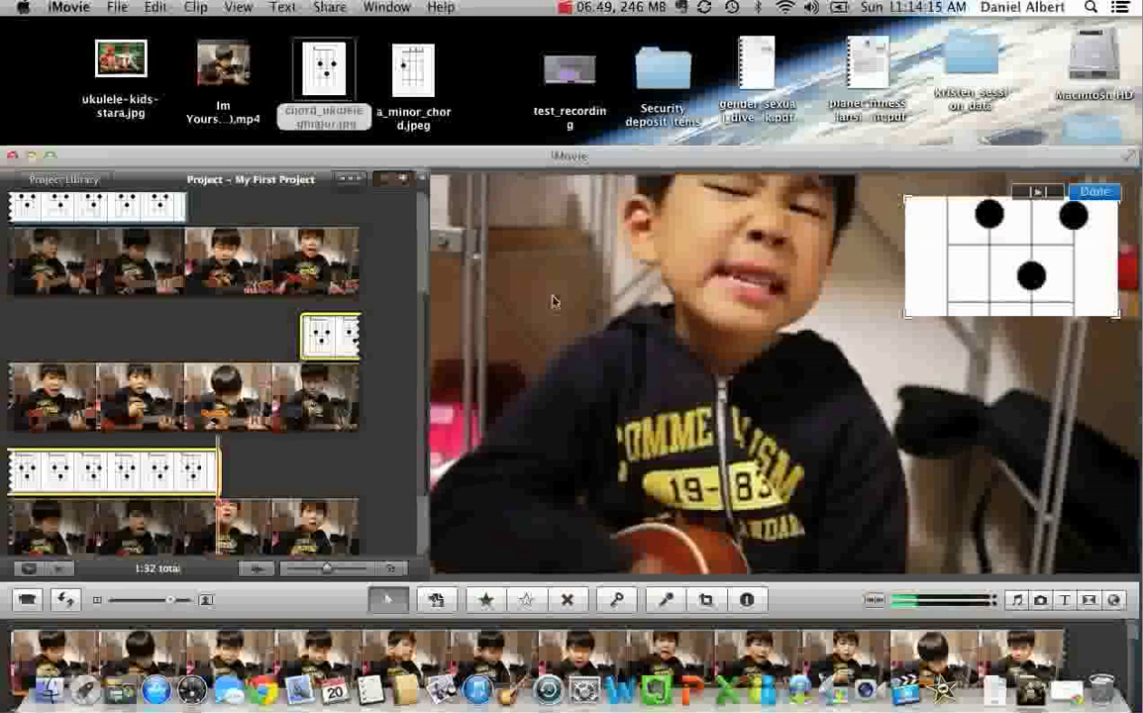
Change the second chord overlay's cropping from Ken Burns to Fit
left_click(308, 354)
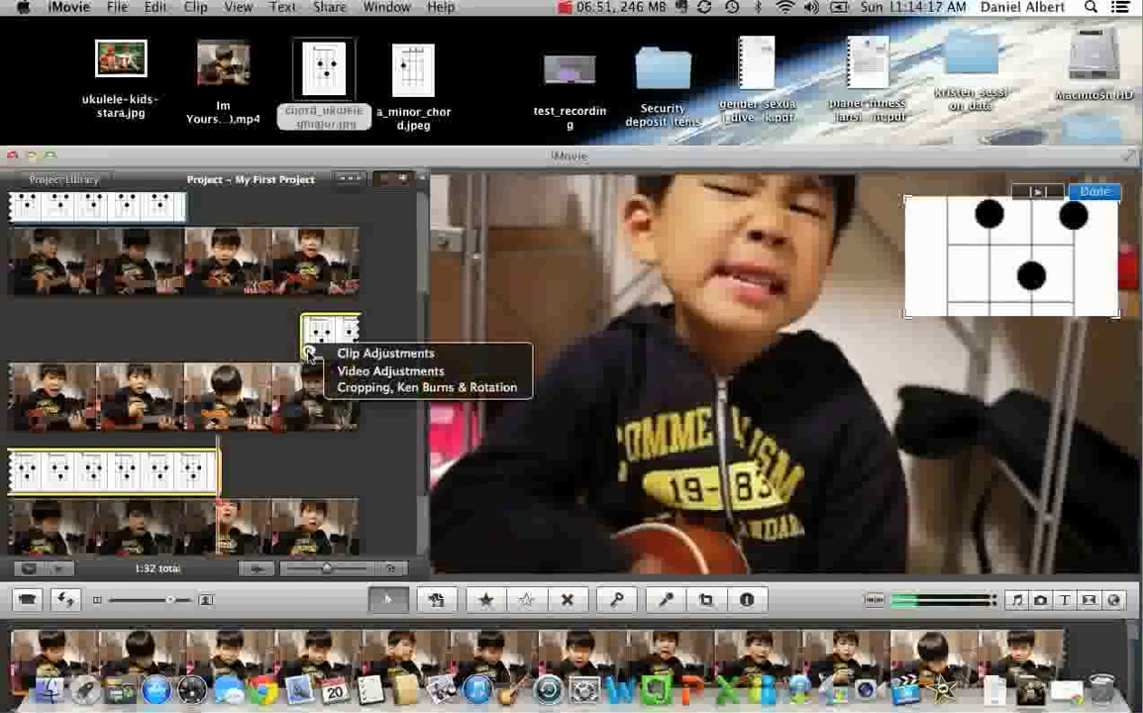
left_click(375, 387)
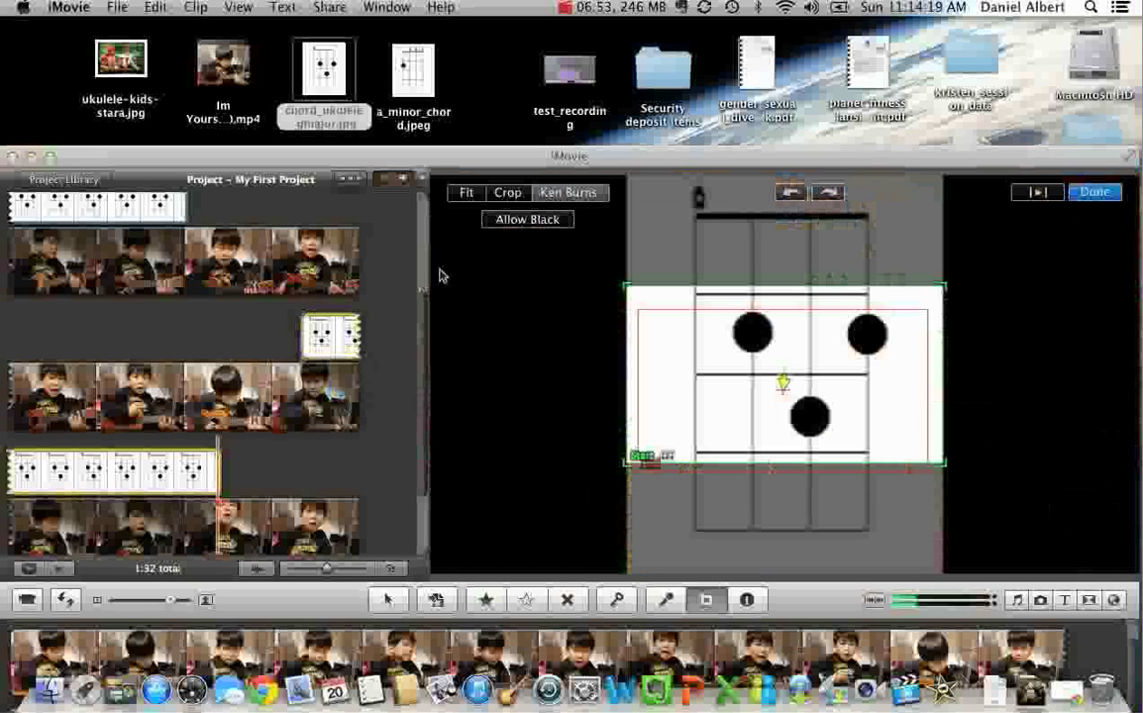
left_click(467, 193)
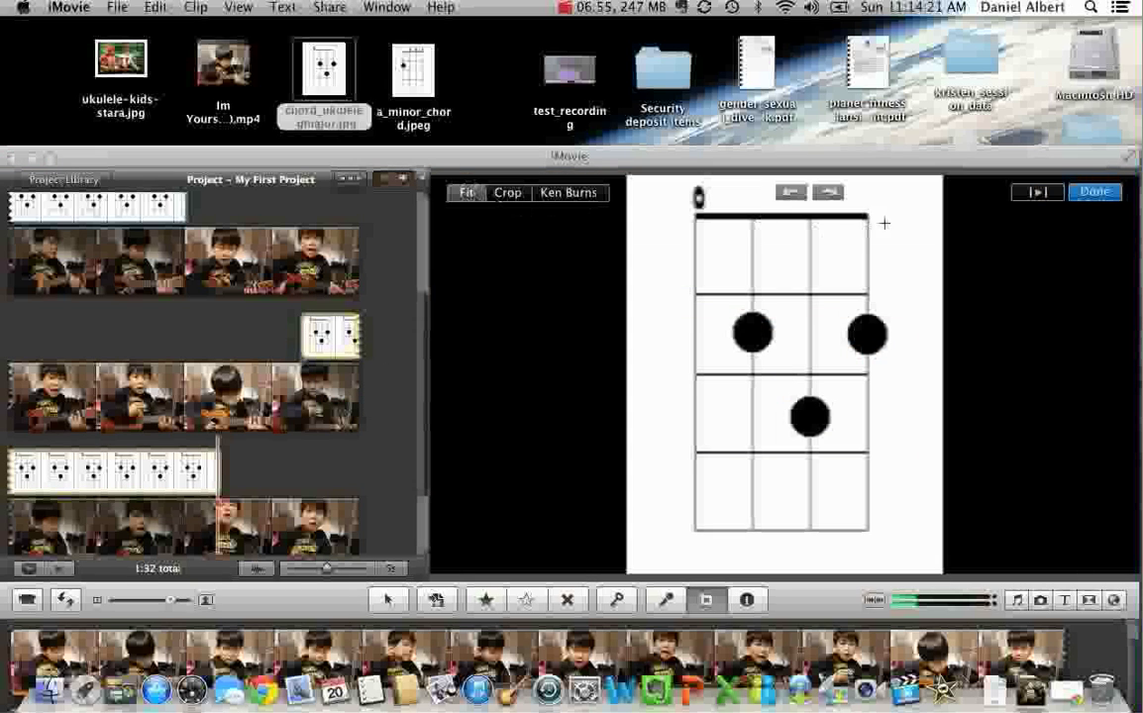
left_click(1089, 193)
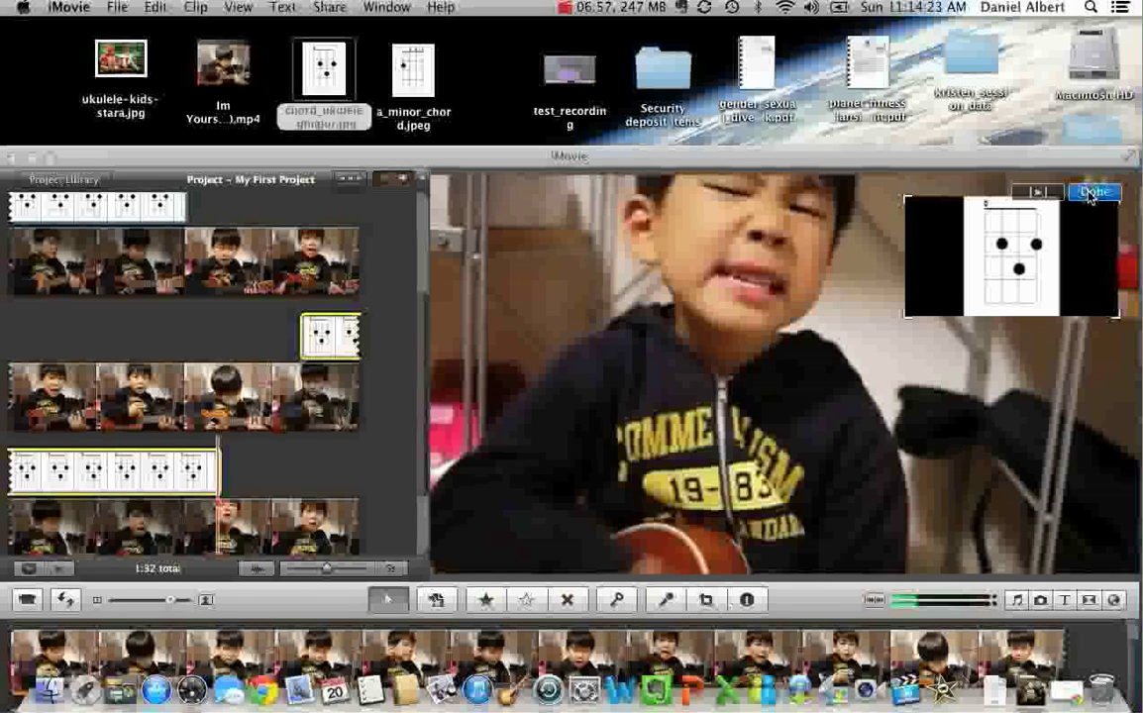
Shrink the second chord overlay and shift it closer to the right edge of the video frame
left_click_drag(1117, 317, 1069, 316)
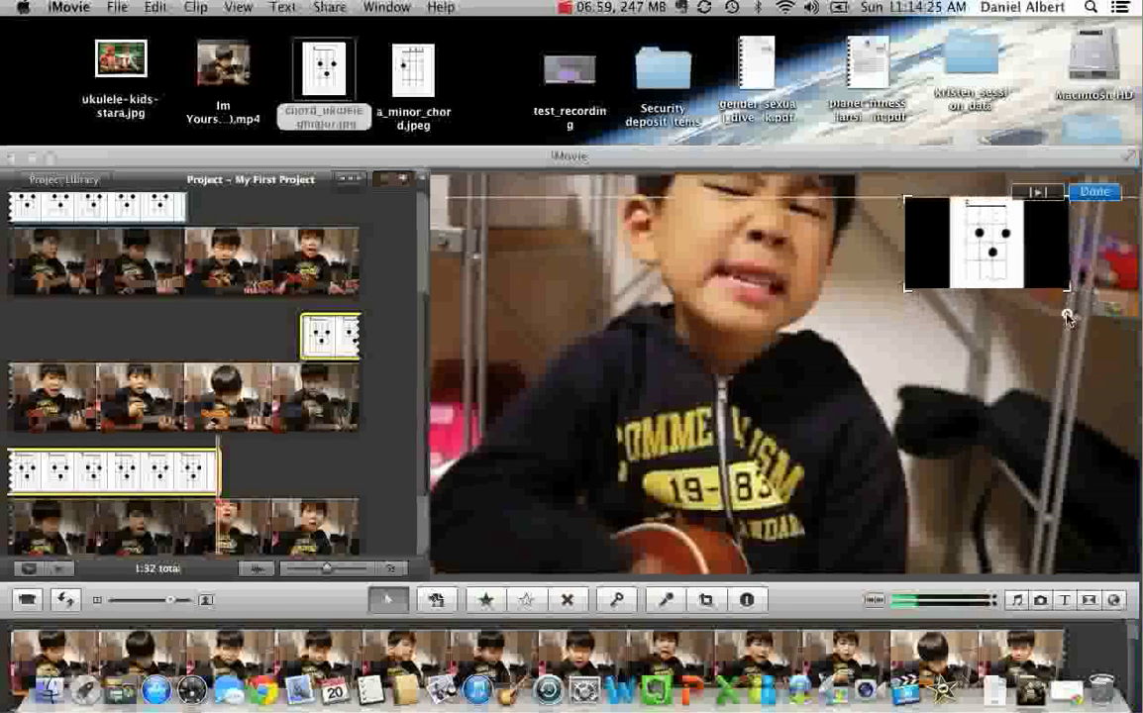
left_click_drag(1010, 257, 1052, 248)
left_click(1090, 191)
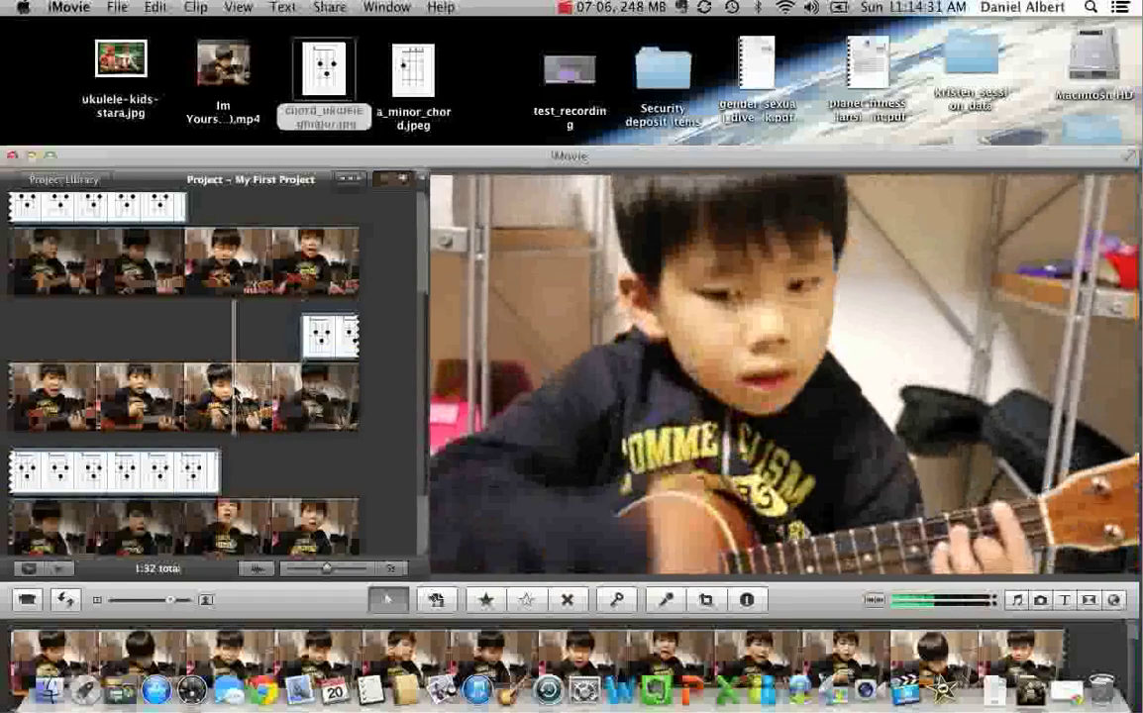
Play back the section with the second chord overlay and move the iMovie window back up to show the whole workspace
key("space")
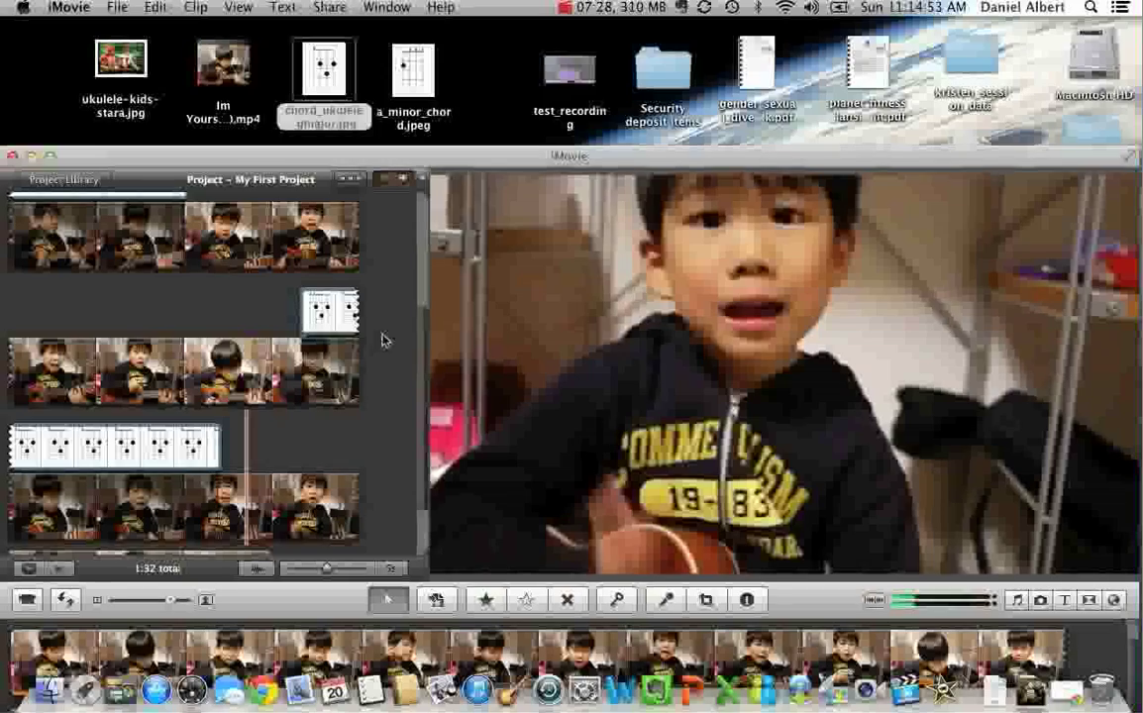
key("space")
left_click_drag(511, 159, 510, 30)
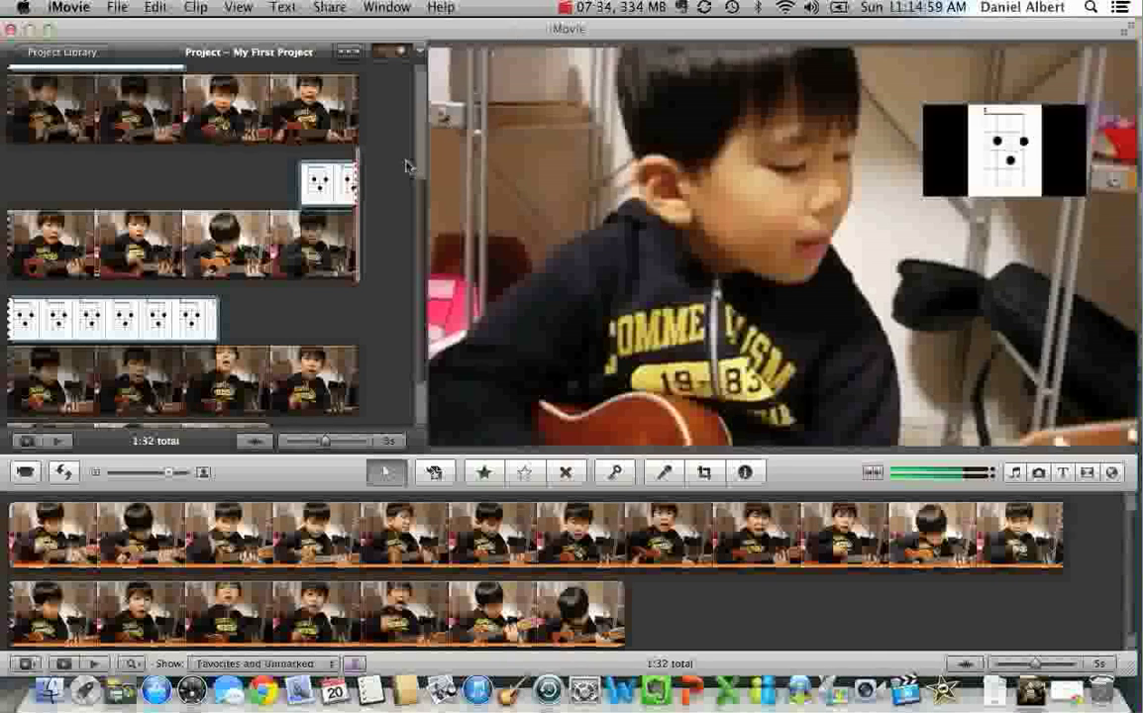
scroll(385, 172, "up", 5)
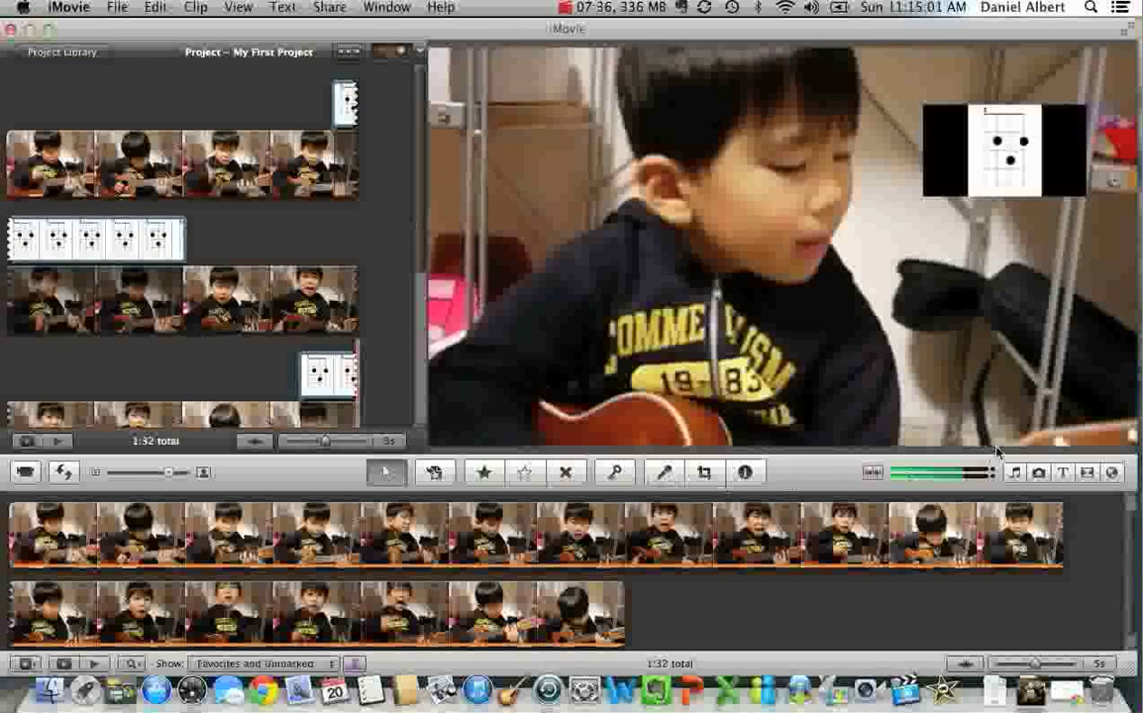
Show the available title styles and browse through them, from Centered to the Gradient, Soft Bar and Torn Edge designs
left_click(1064, 475)
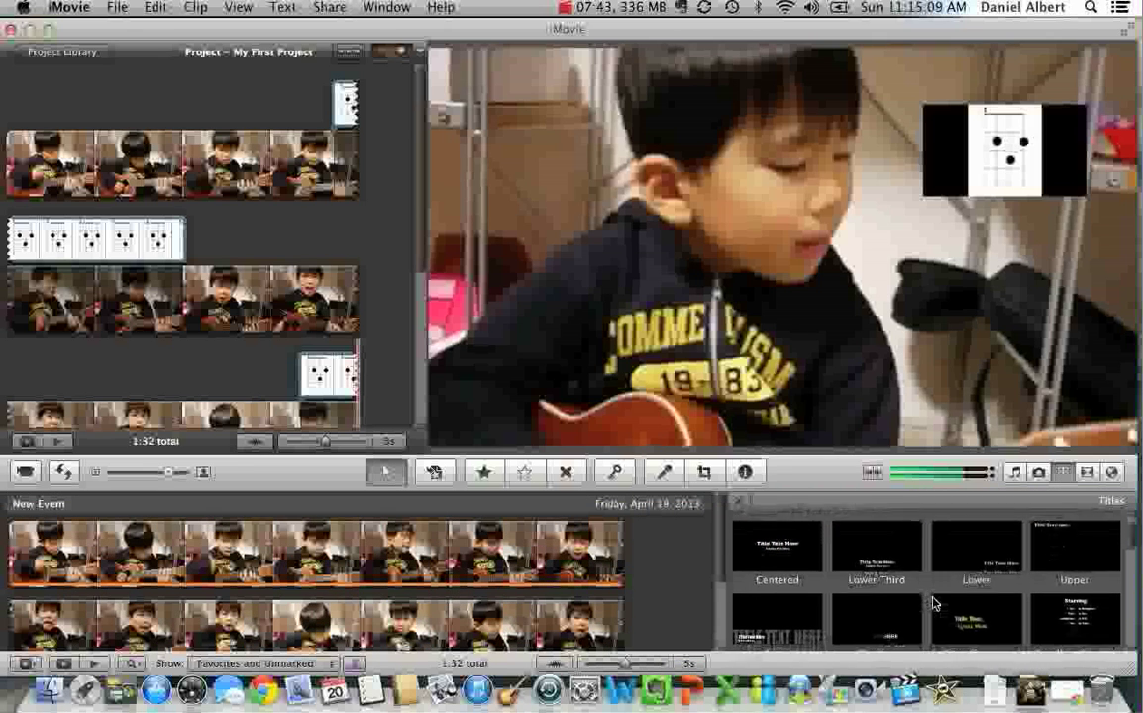
scroll(933, 599, "down", 2)
scroll(933, 599, "down", 5)
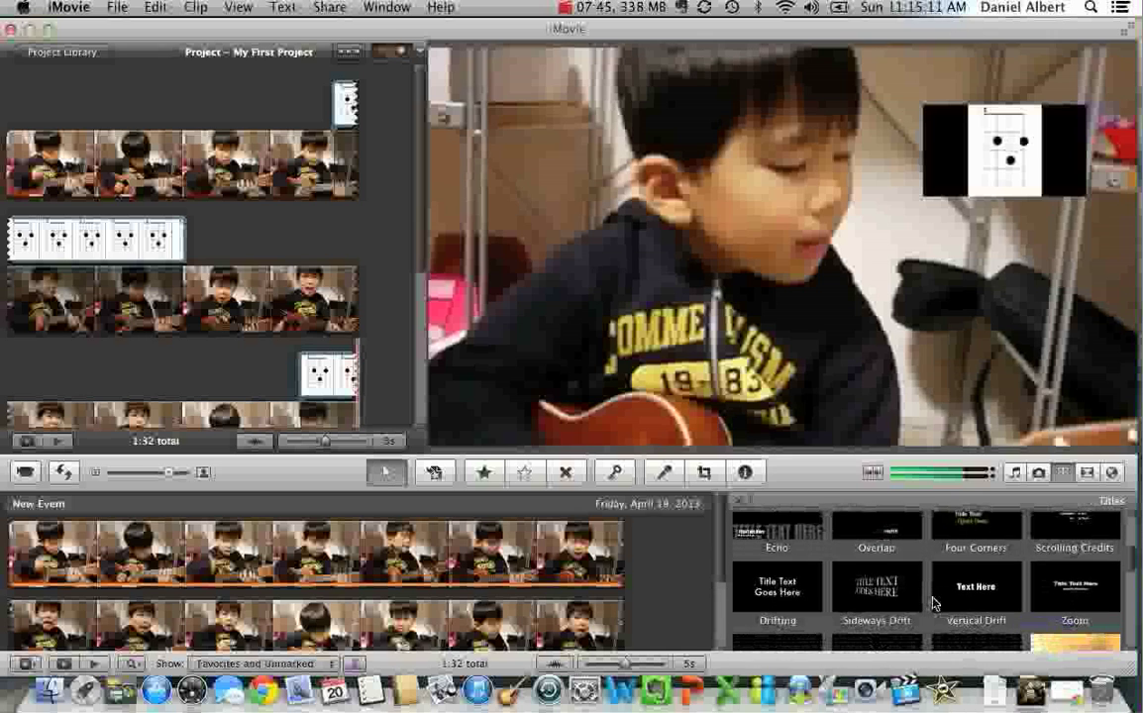
scroll(933, 602, "down", 4)
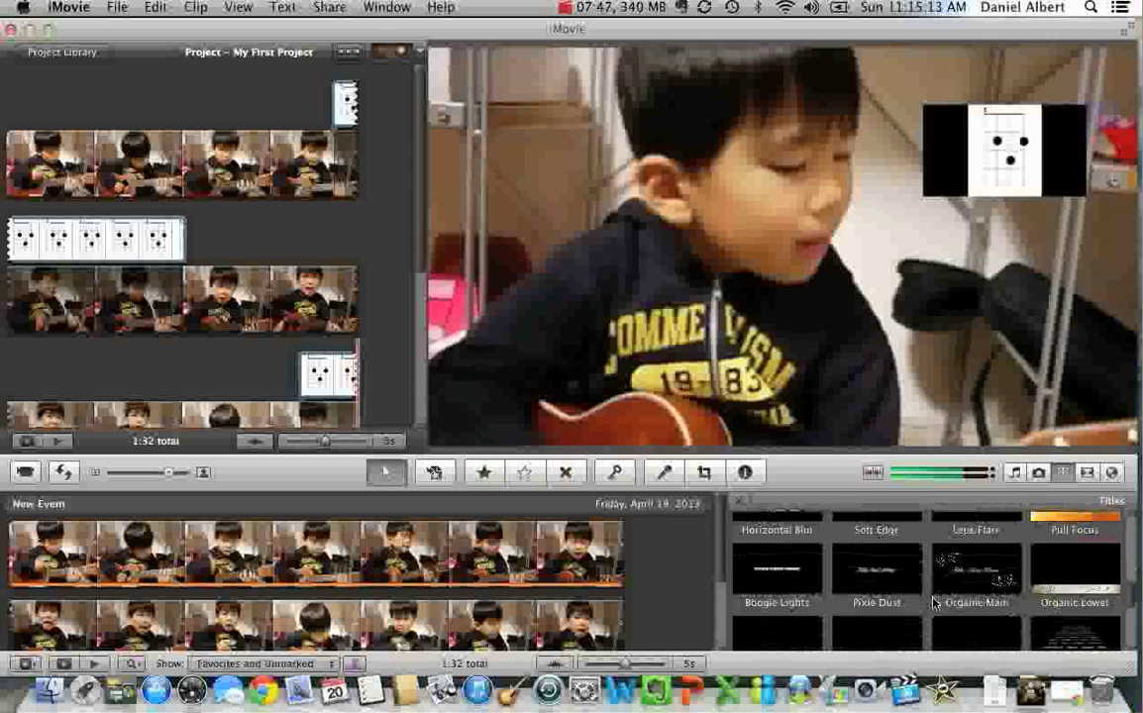
scroll(933, 601, "down", 4)
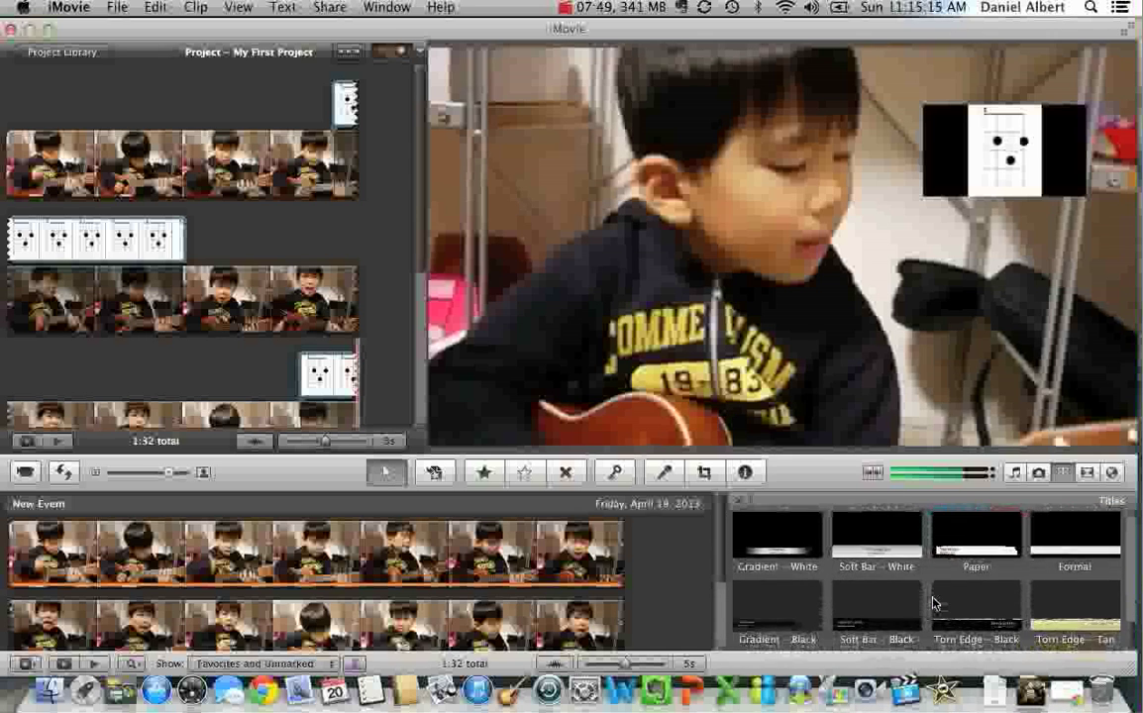
scroll(933, 604, "up", 5)
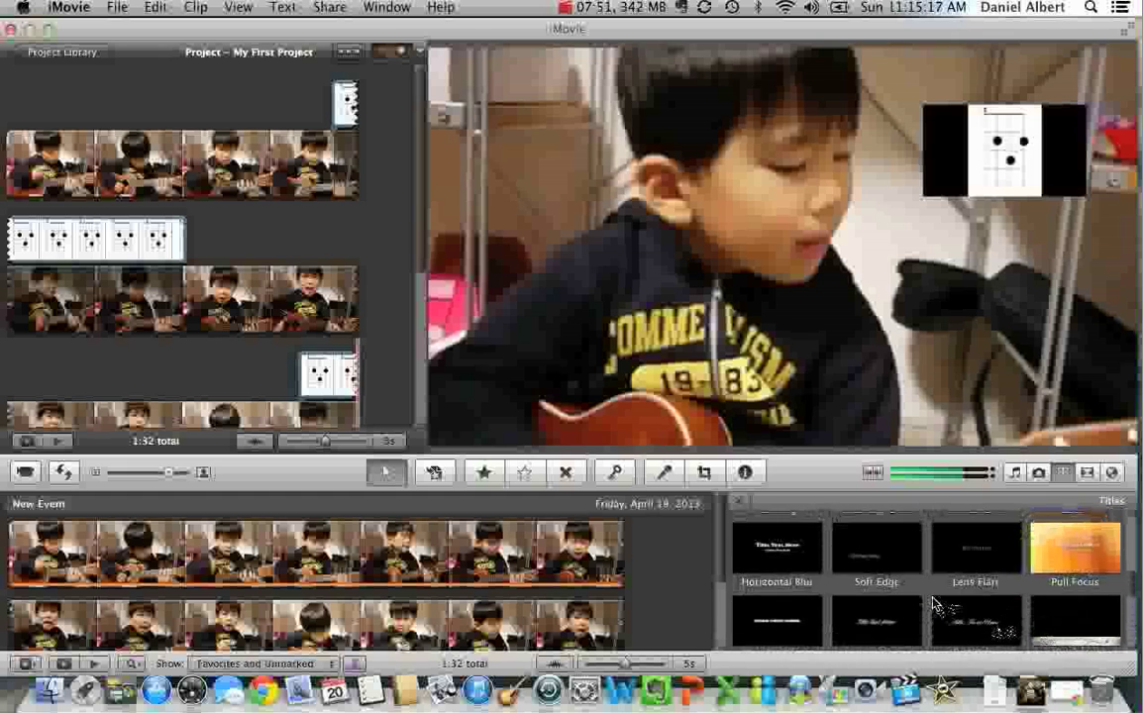
scroll(933, 604, "down", 5)
scroll(933, 602, "up", 1)
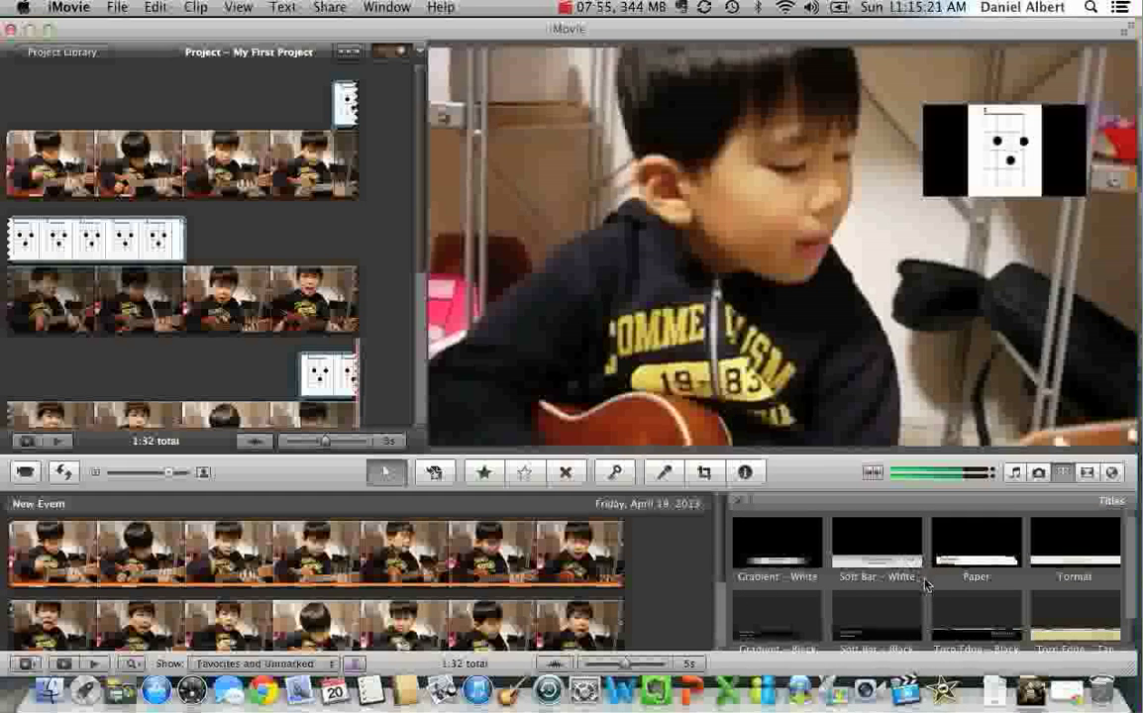
Add a Lower Third title over the beginning of the video clip in the project
scroll(912, 577, "up", 10)
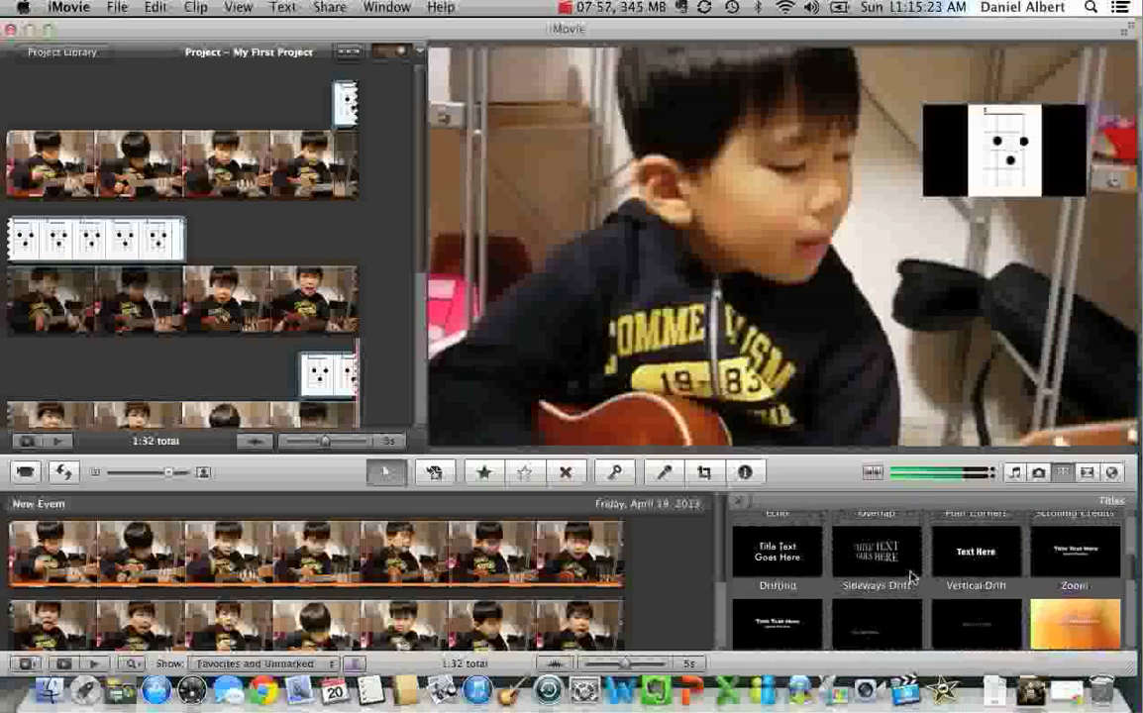
scroll(912, 576, "up", 3)
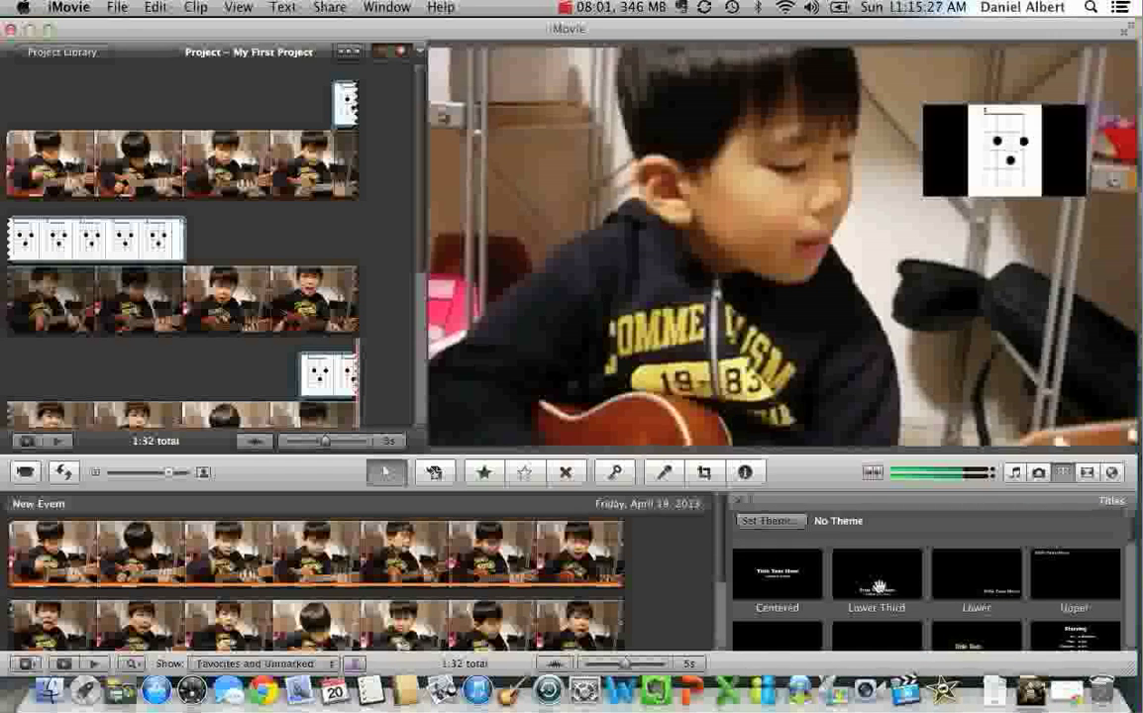
left_click_drag(878, 588, 56, 160)
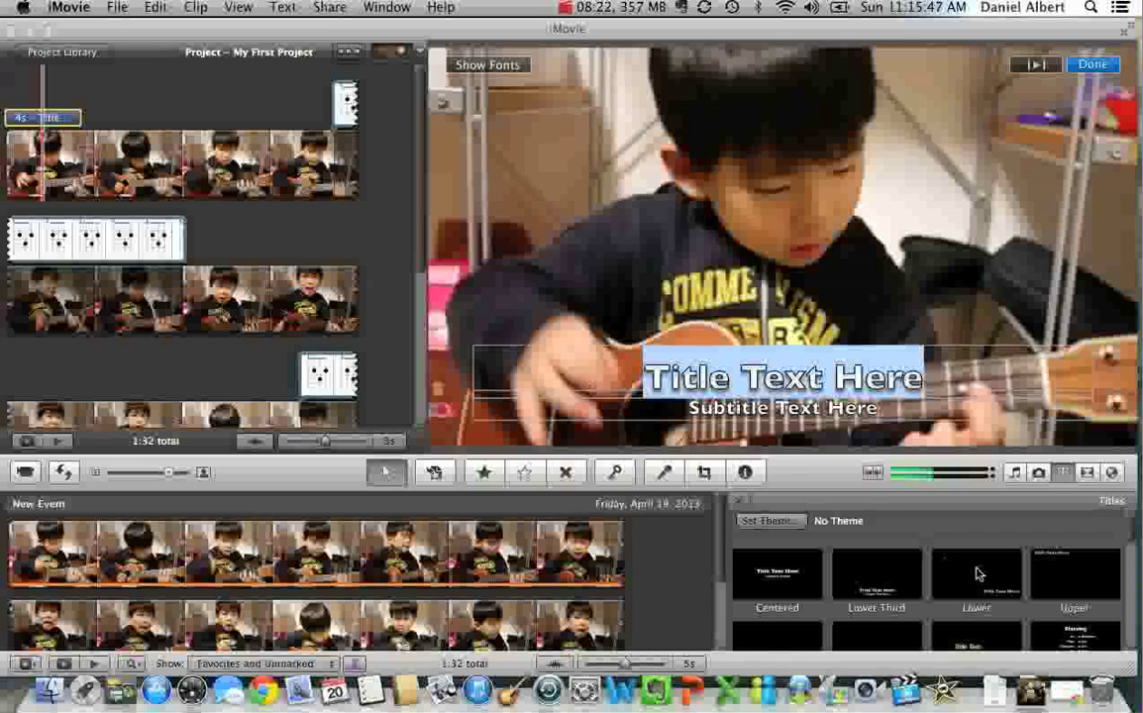
scroll(977, 575, "down", 6)
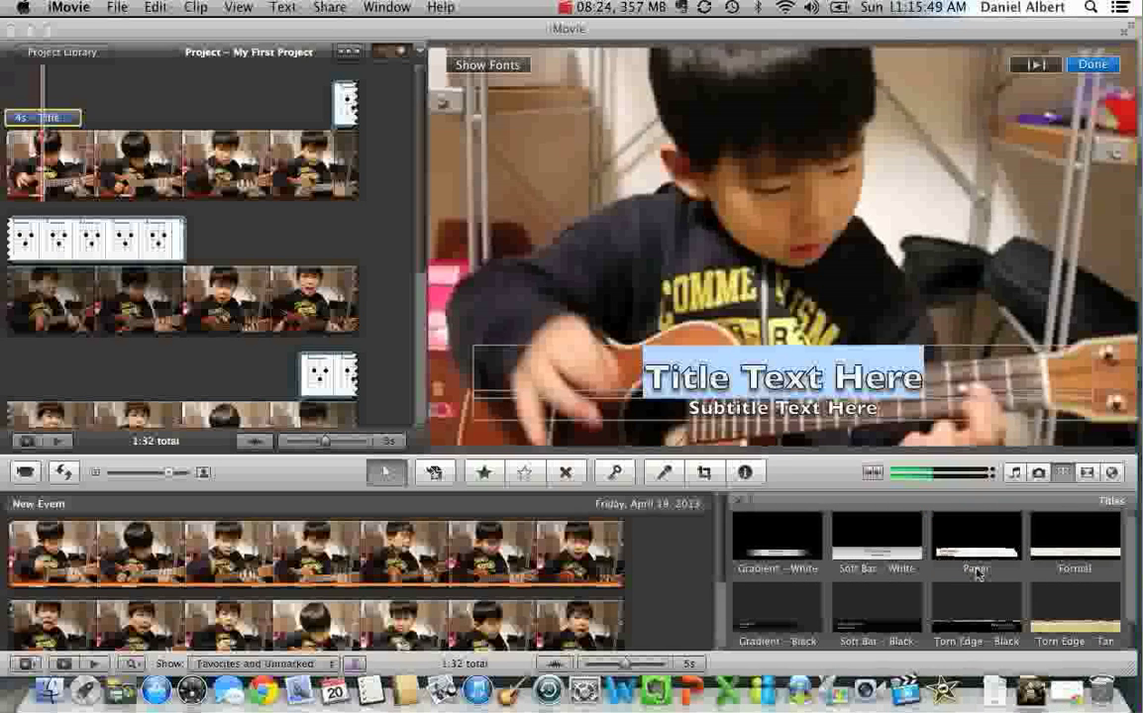
Set the opening title's text to "Child ukulele prodigy" with the subtitle "Incredibly awesome!!" and finish editing it
type("Child")
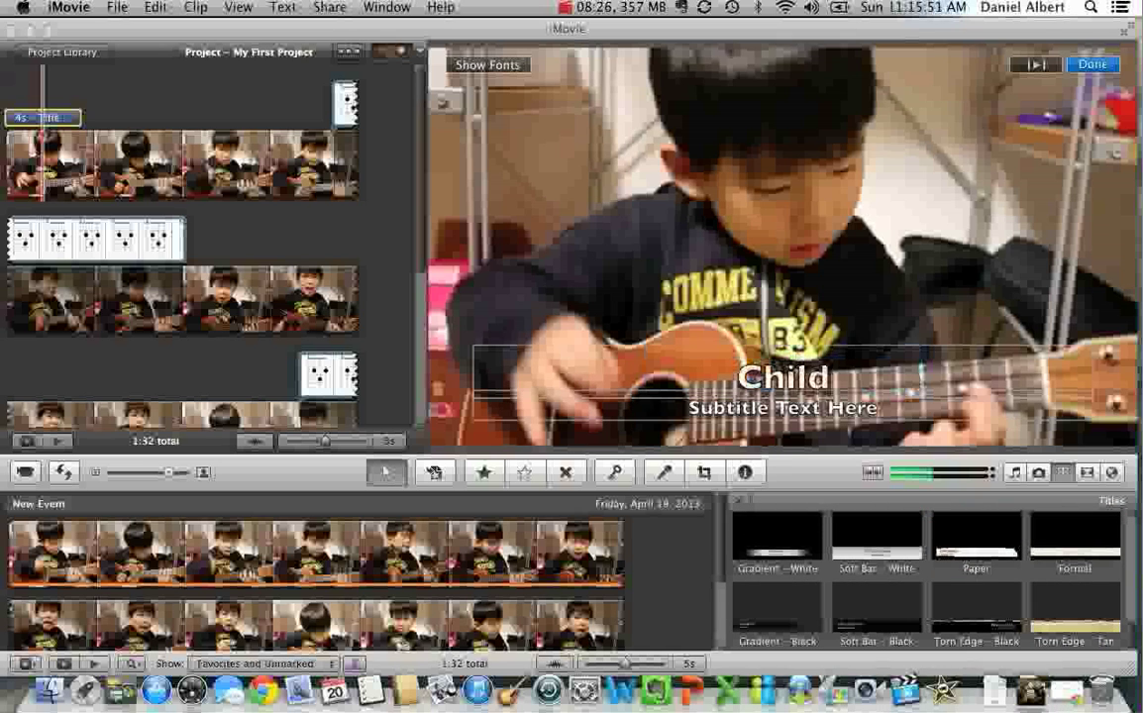
type(" uku")
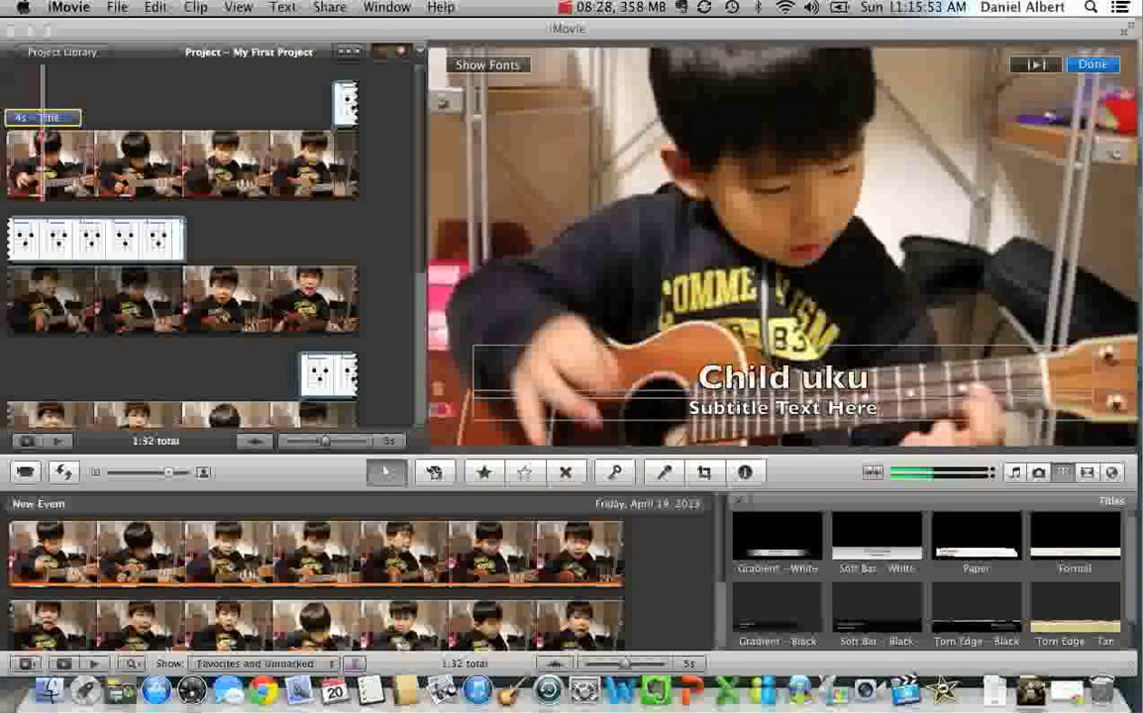
type("lele prodigy")
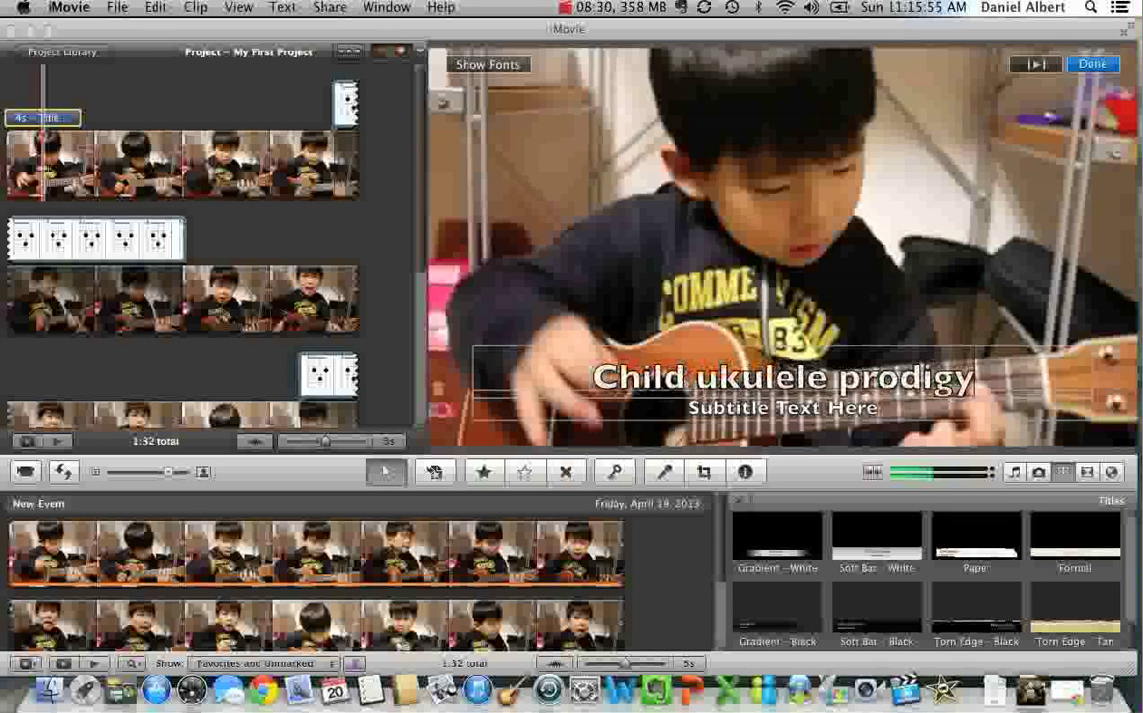
key("Tab")
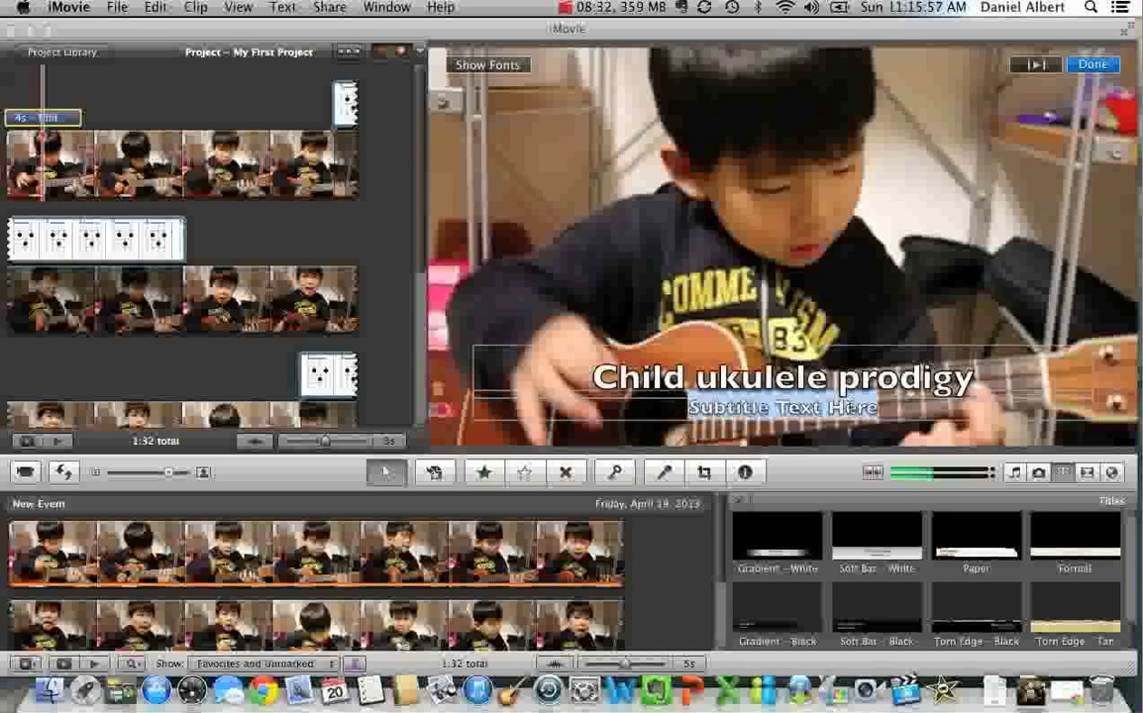
type("Incredi")
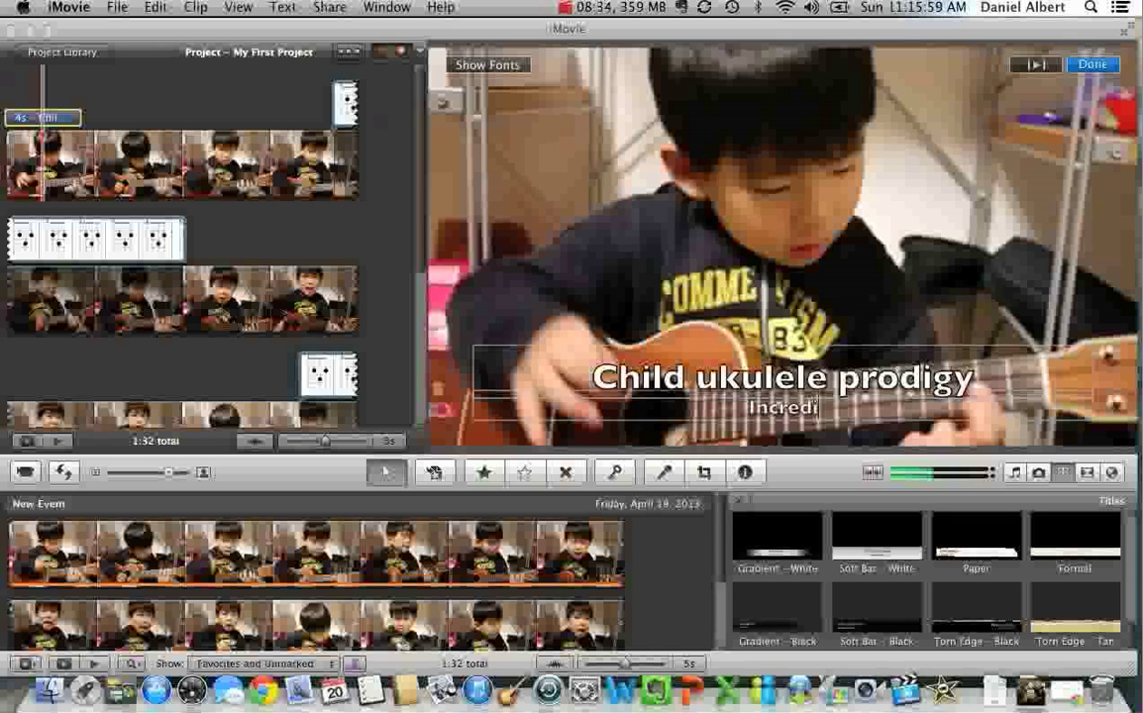
type("bly awesome!!")
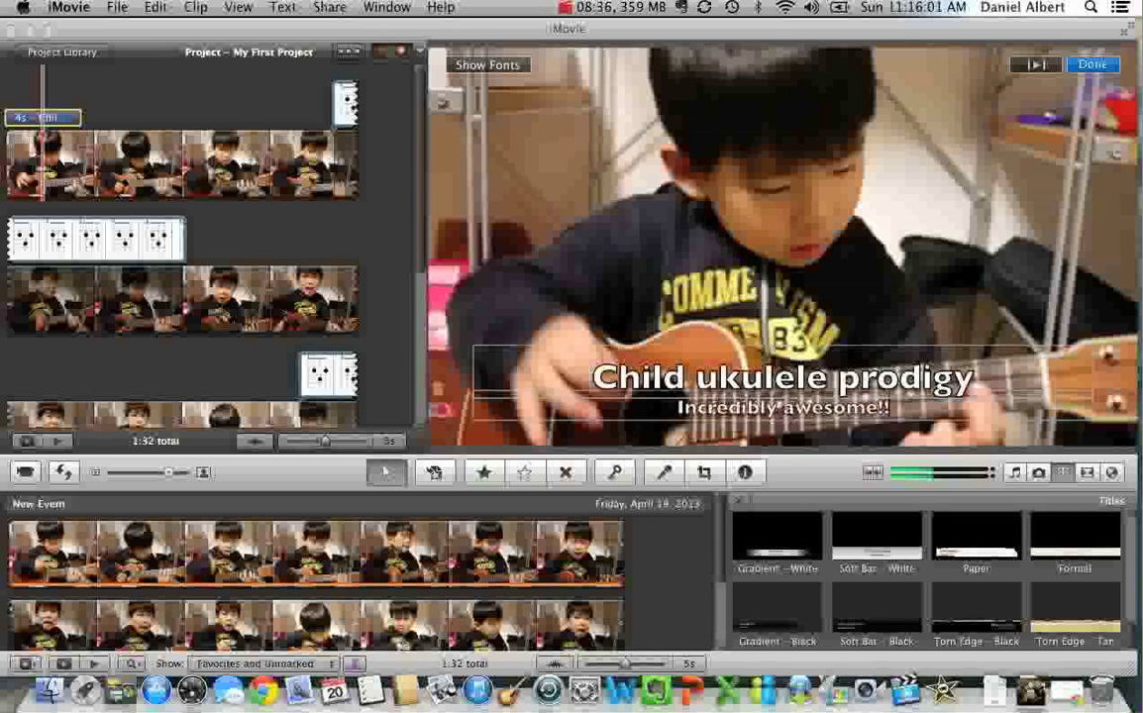
key("super+a")
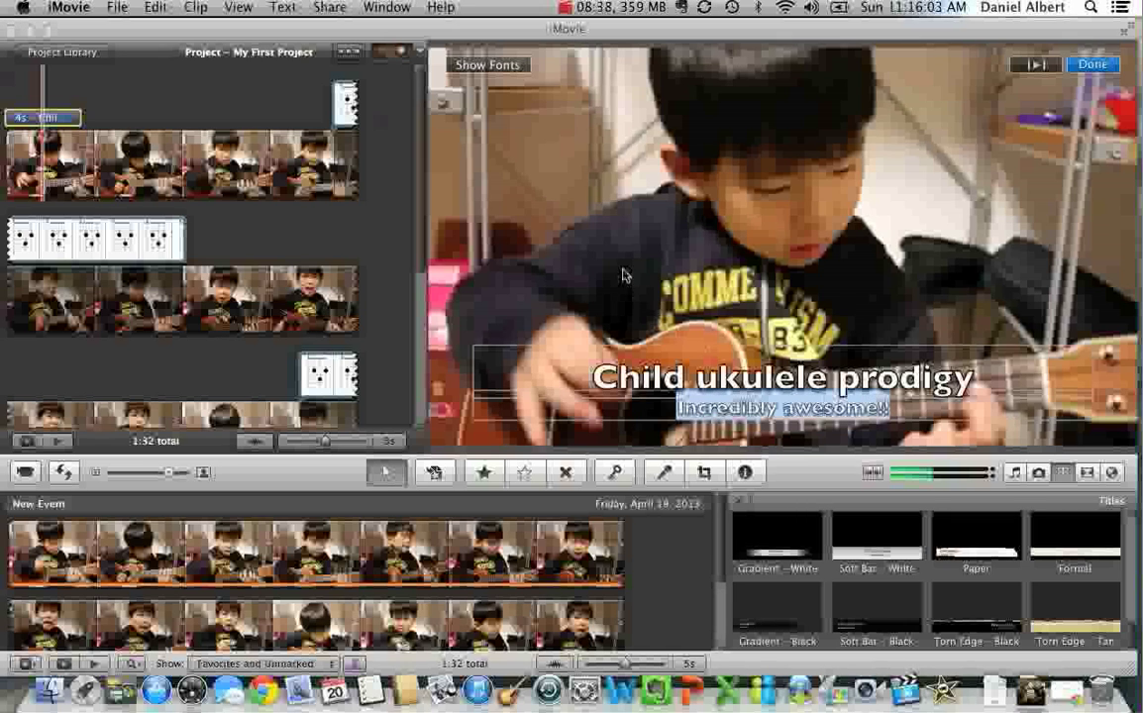
left_click(1092, 64)
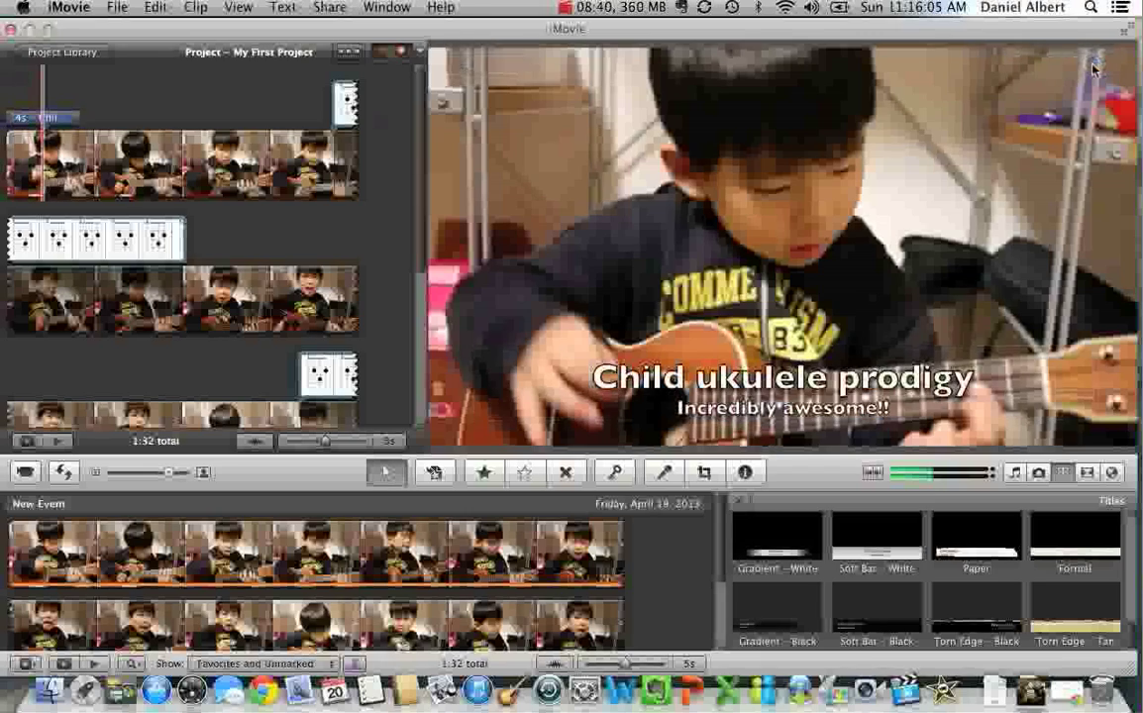
Shorten the opening title to 3.1 seconds and play the project from its start
left_click(73, 119)
mouse_move(76, 117)
left_mouse_down()
mouse_move(169, 118)
mouse_move(51, 117)
mouse_move(62, 118)
left_mouse_up()
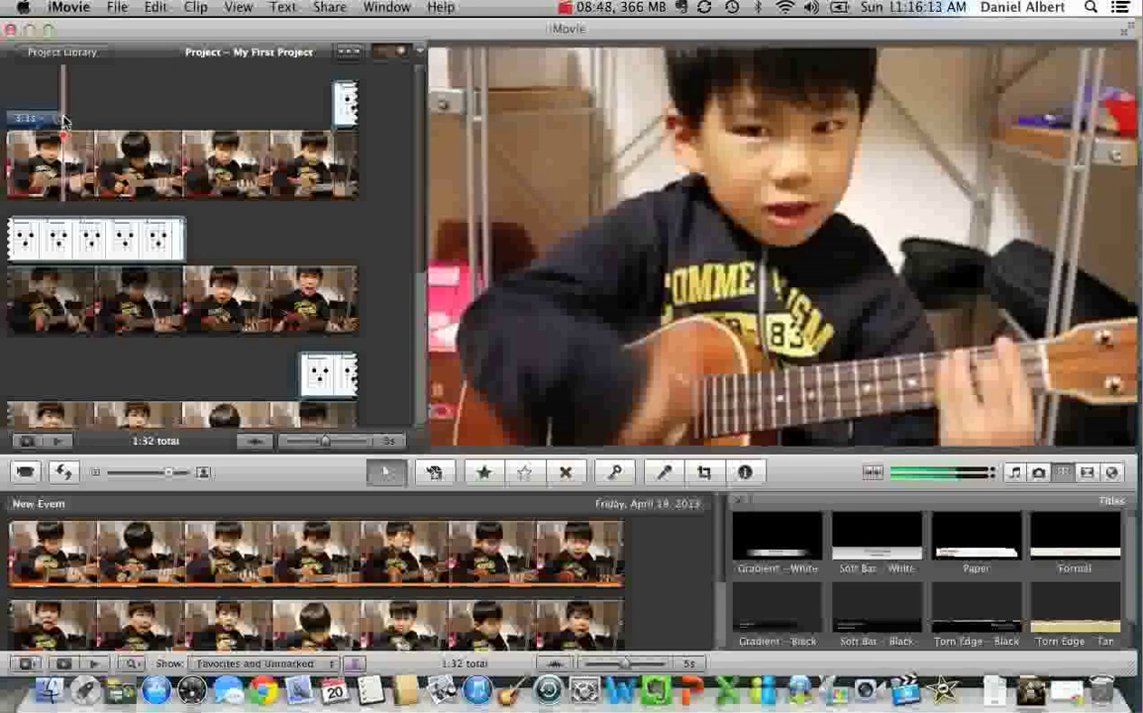
left_click(10, 147)
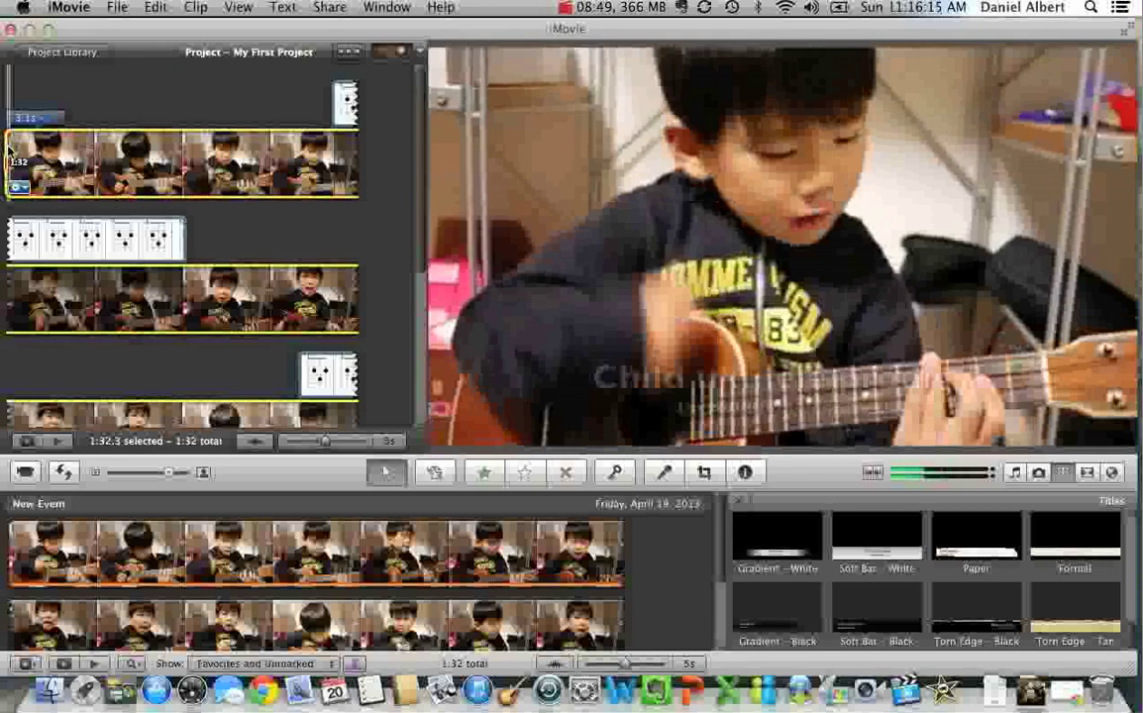
key("space")
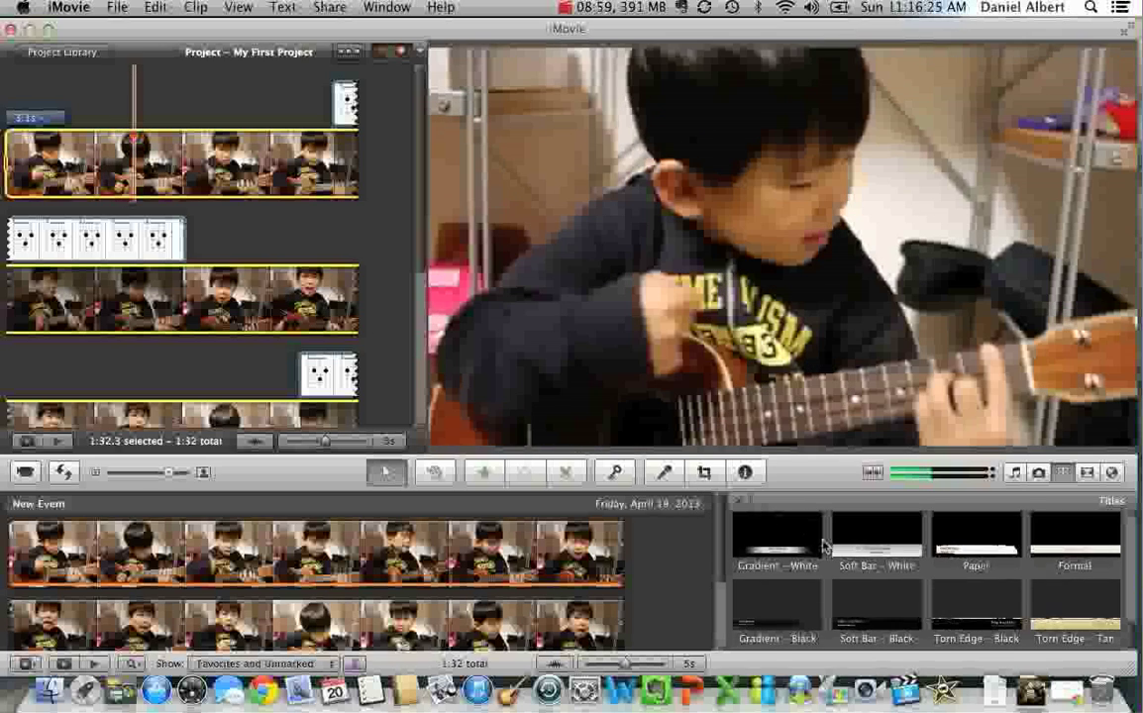
Add a Soft Bar – White title directly after the opening title and extend its duration to 8 seconds
left_click(862, 540)
left_click_drag(862, 540, 130, 165)
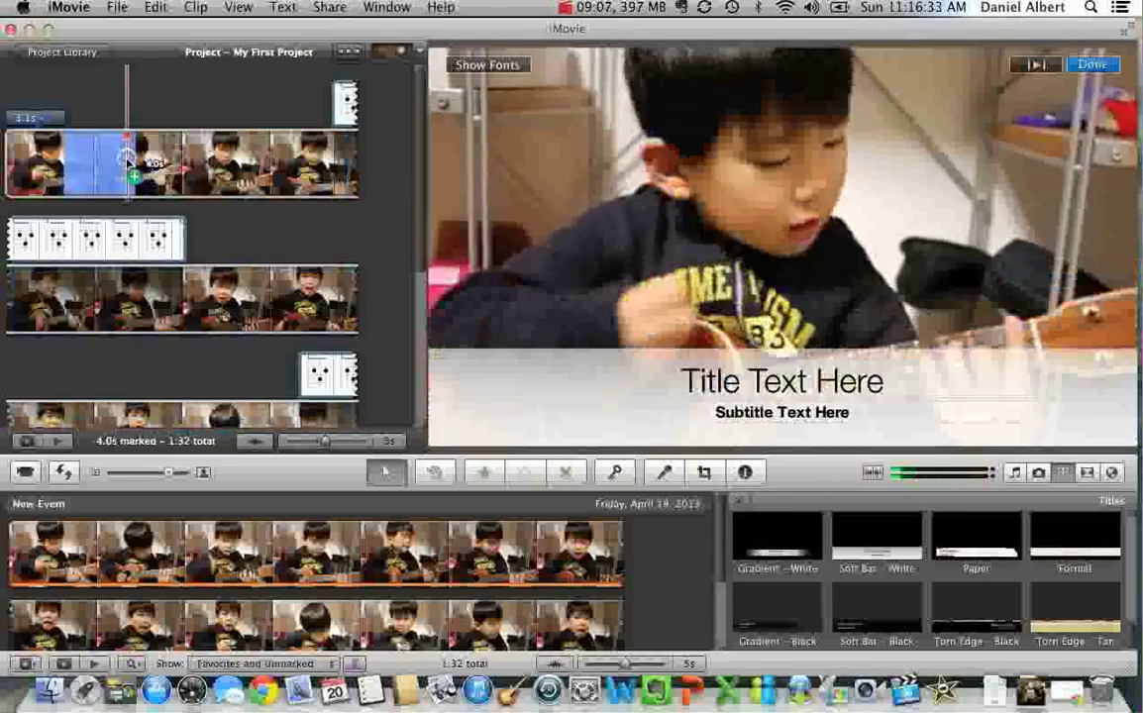
left_click_drag(136, 118, 209, 119)
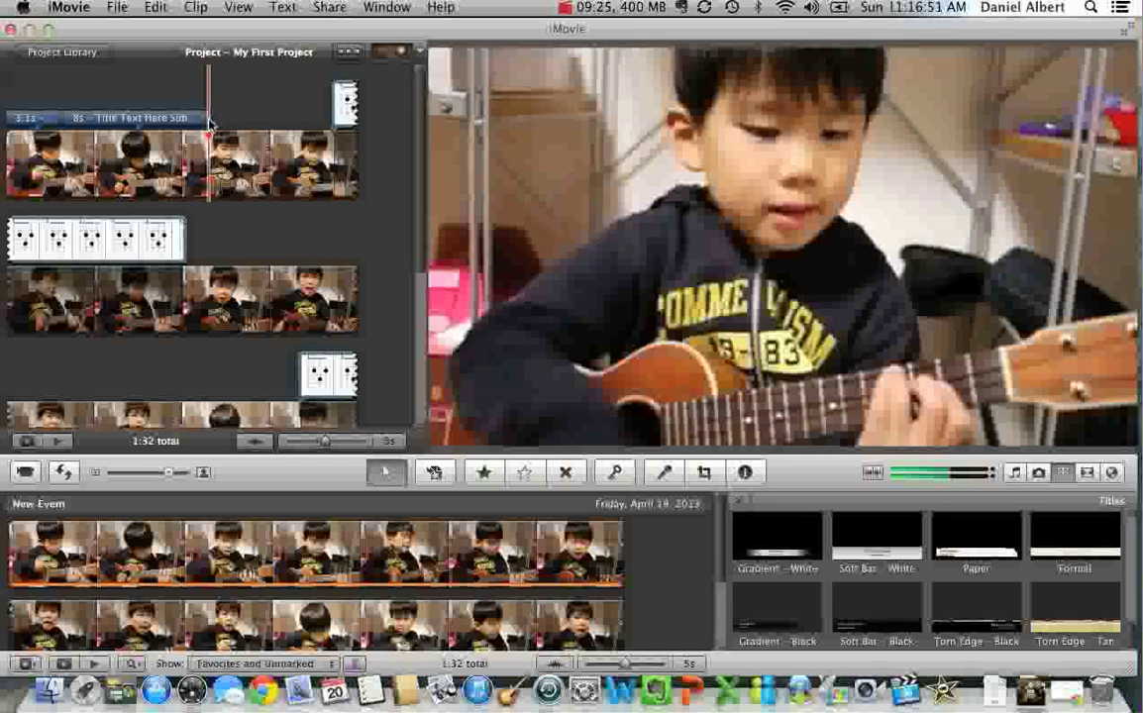
Change the Soft Bar title's text to "Very cool!", remove its subtitle and finish editing it
left_click(137, 120)
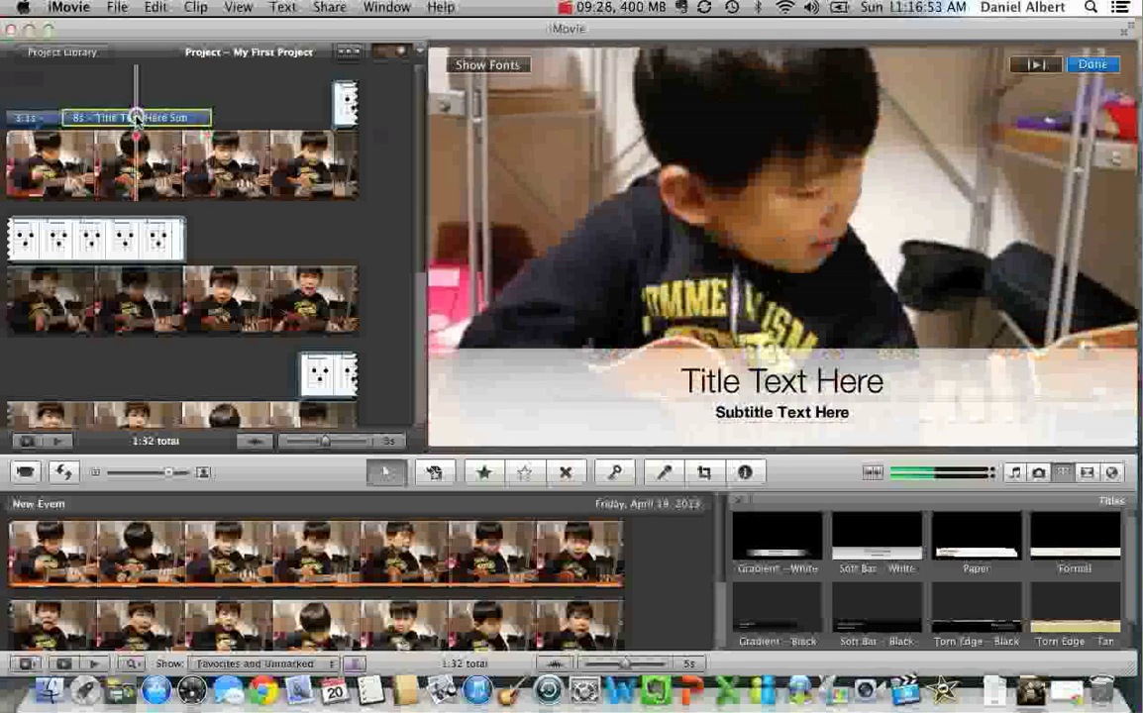
left_click(755, 380)
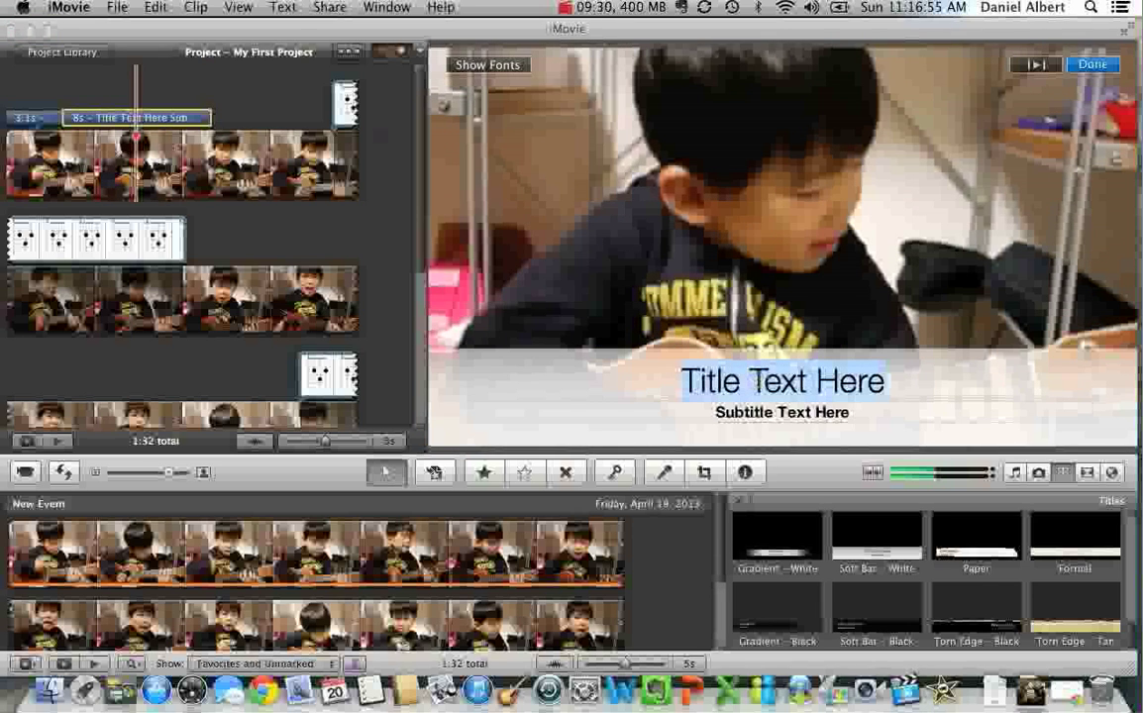
type("Very cool!")
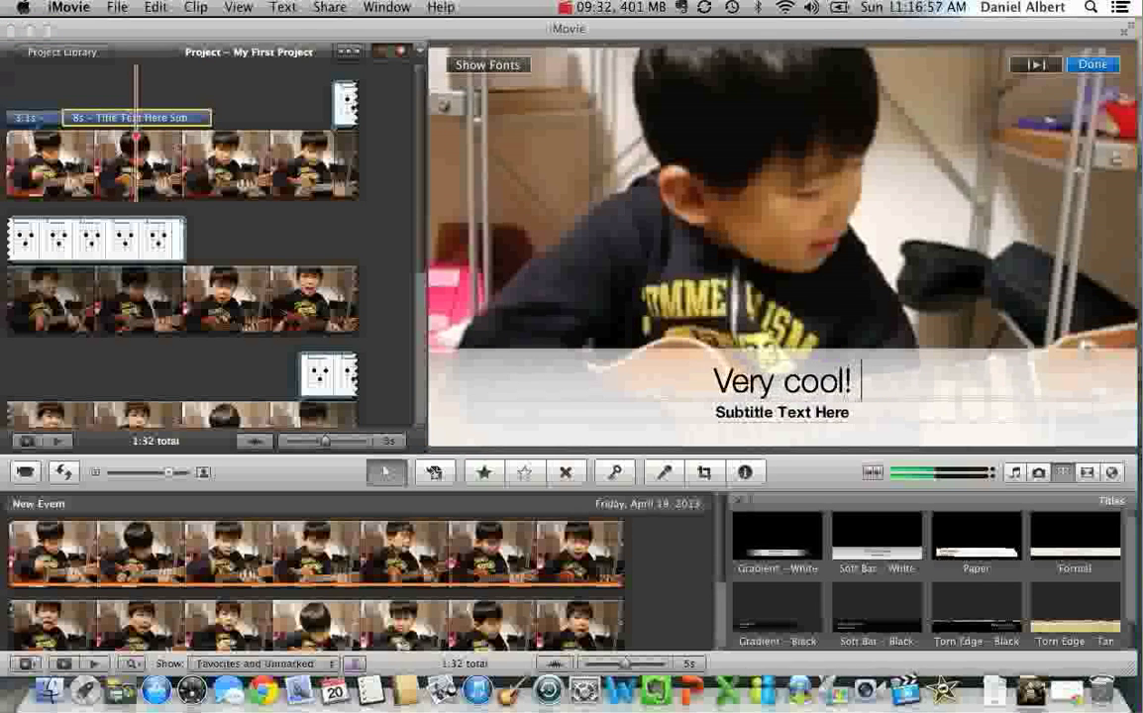
left_click(804, 418)
key("BackSpace")
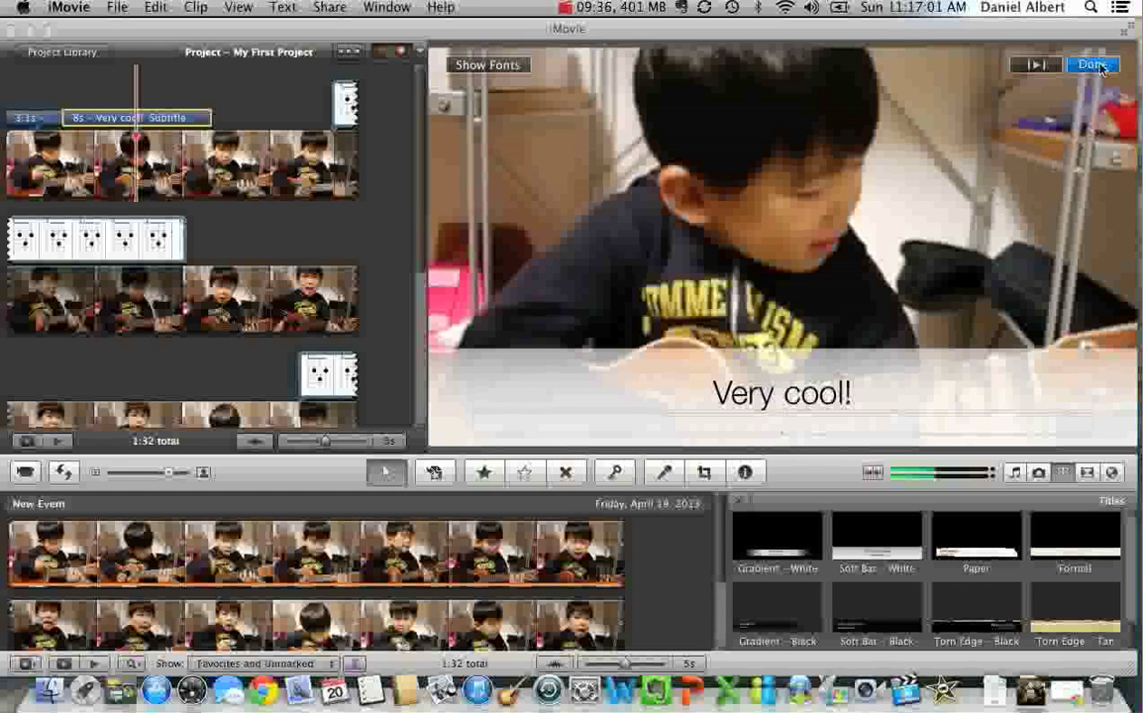
left_click(1094, 65)
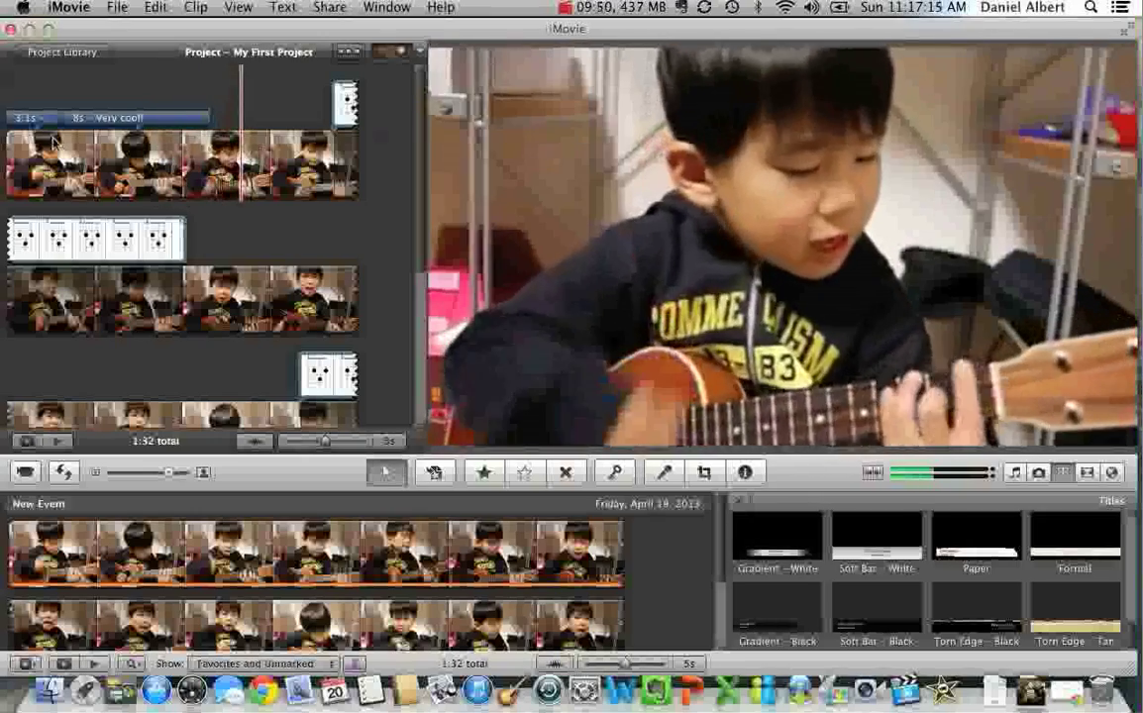
Hide the title styles, lower the iMovie window to uncover the desktop files and insert ukulele-kids-stara.jpg before the video clip
left_click(54, 142)
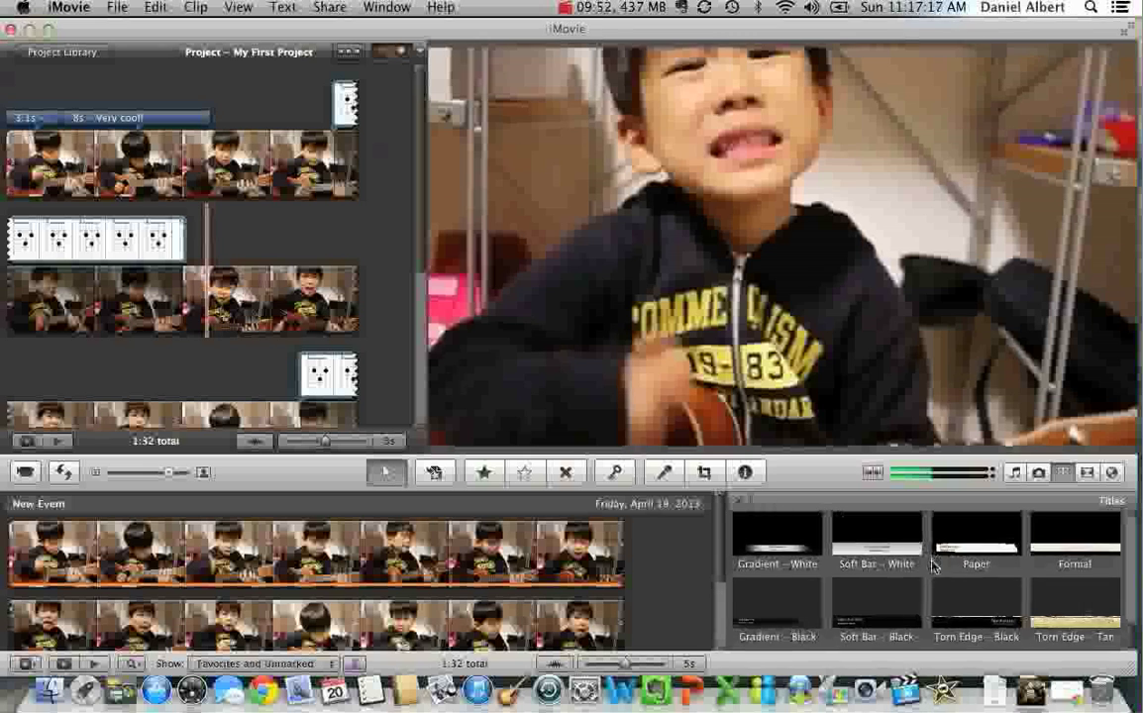
left_click(1064, 474)
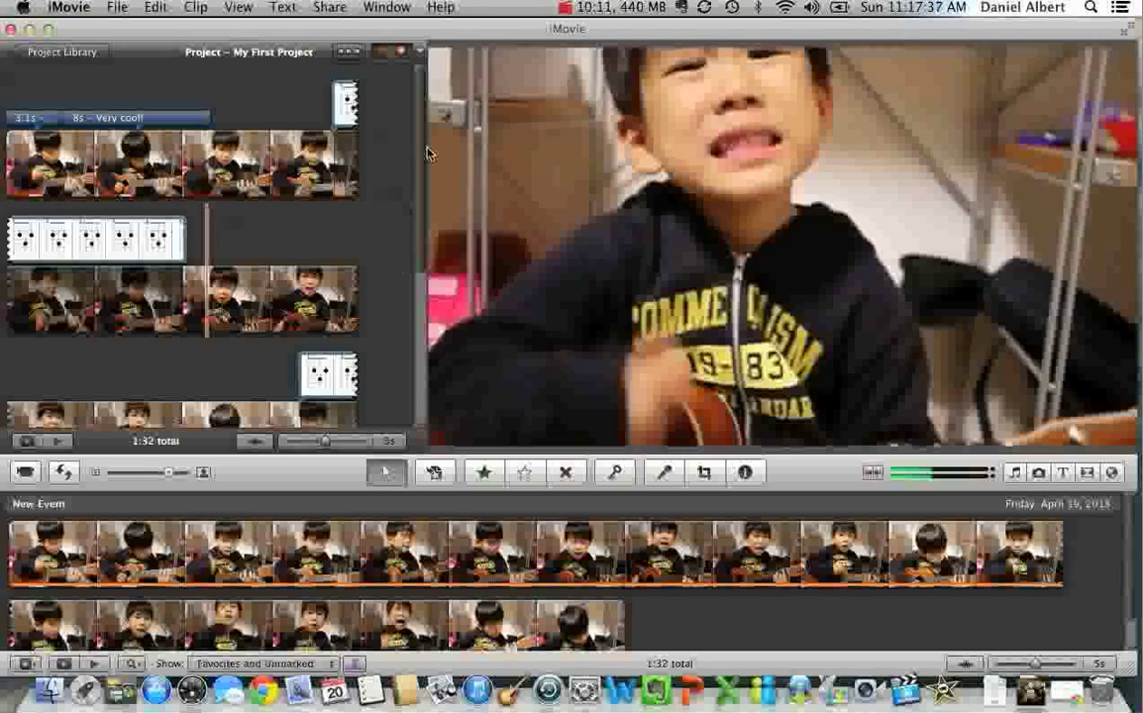
left_click_drag(474, 31, 475, 152)
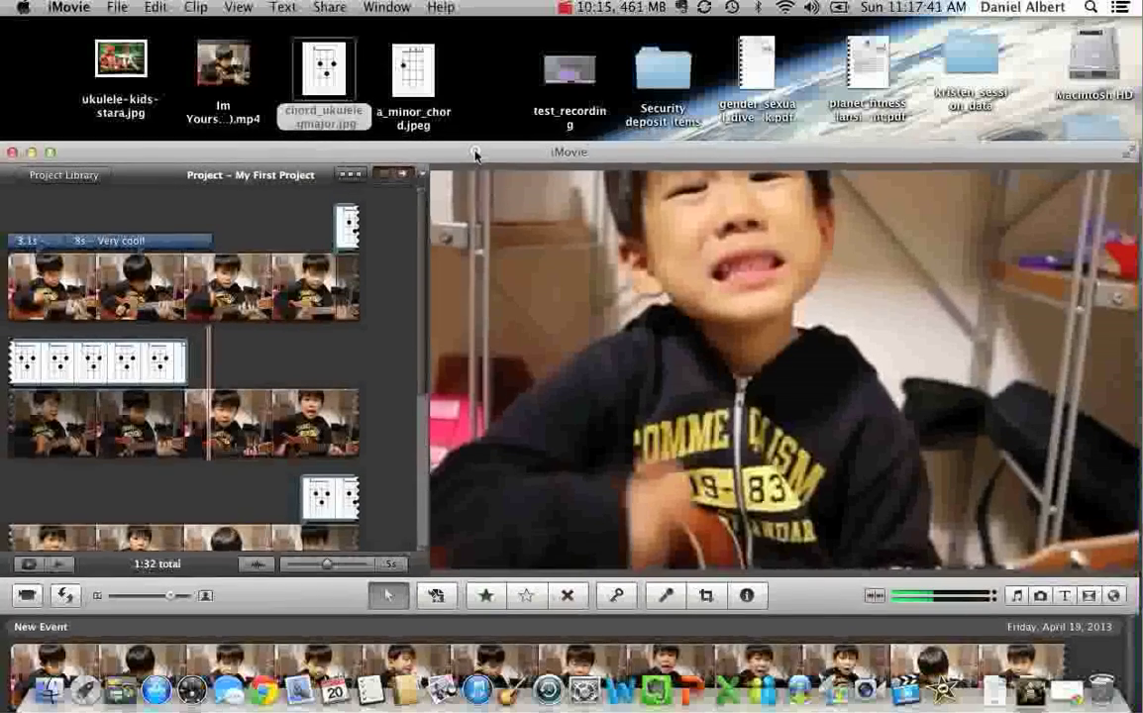
left_click(123, 61)
left_click_drag(129, 65, 10, 279)
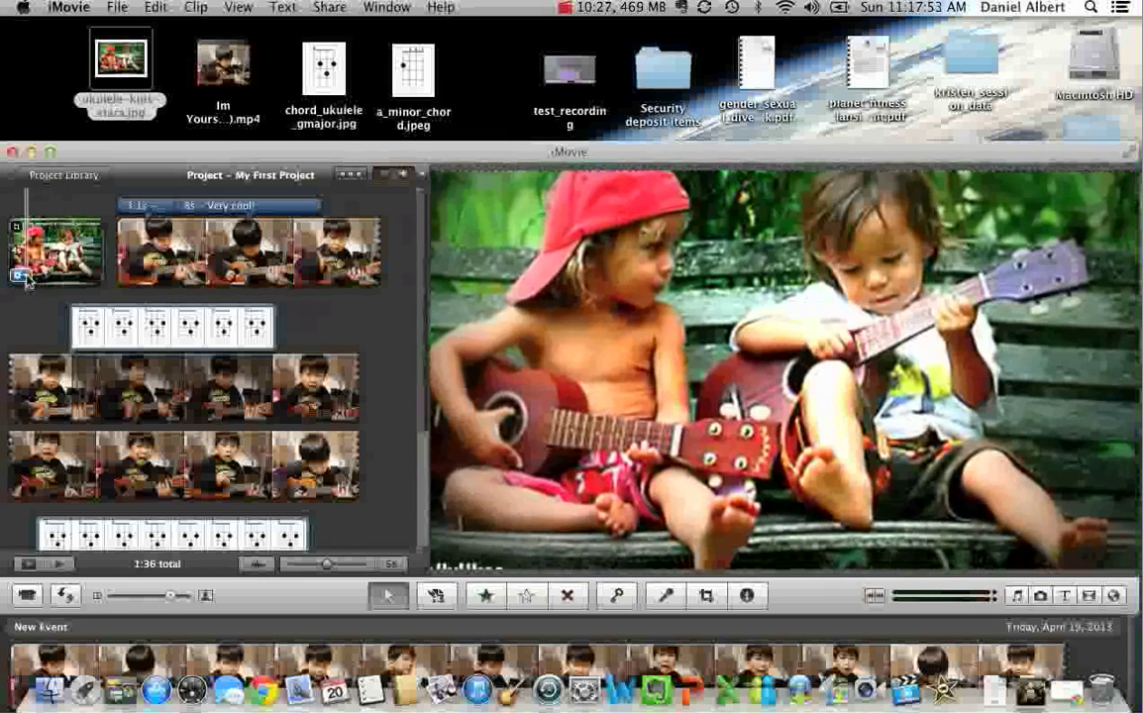
Change the opening photo's cropping from Ken Burns to Fit
left_click(20, 275)
left_click(63, 327)
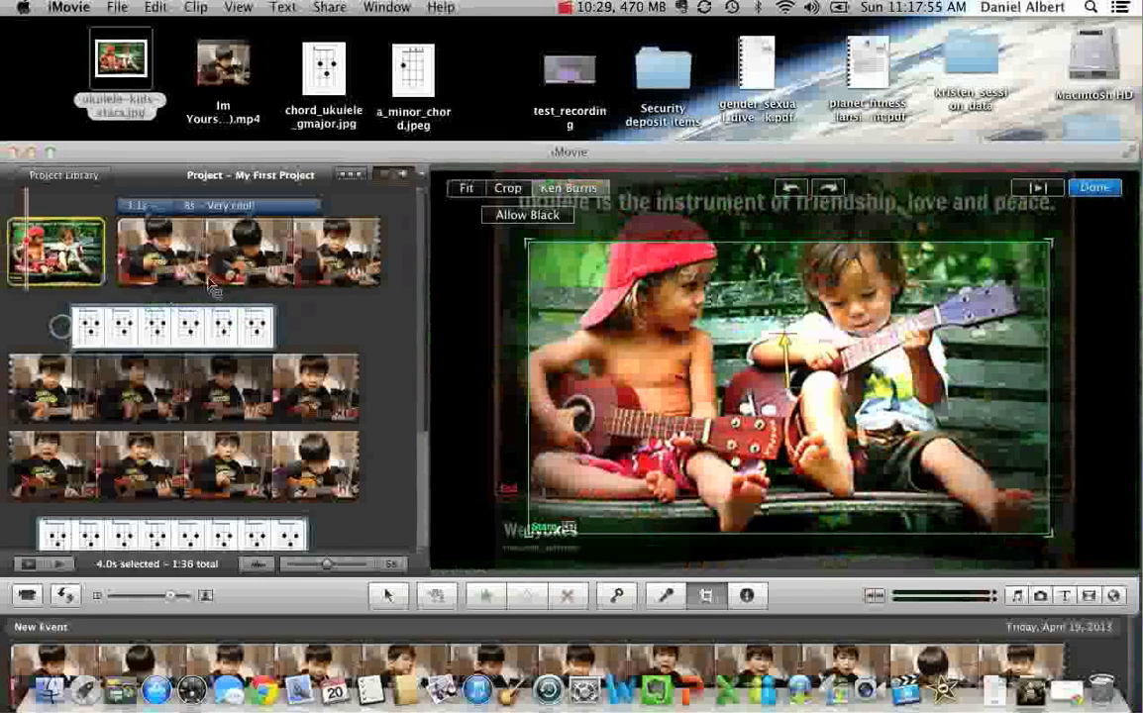
left_click(462, 190)
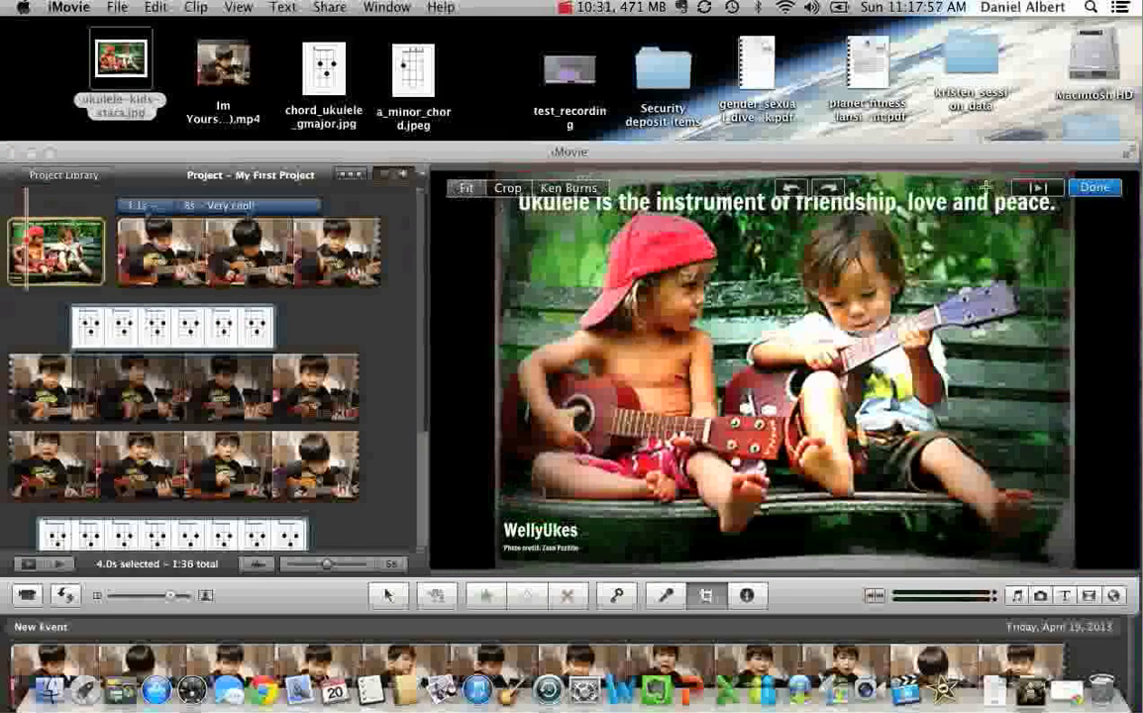
left_click(1092, 189)
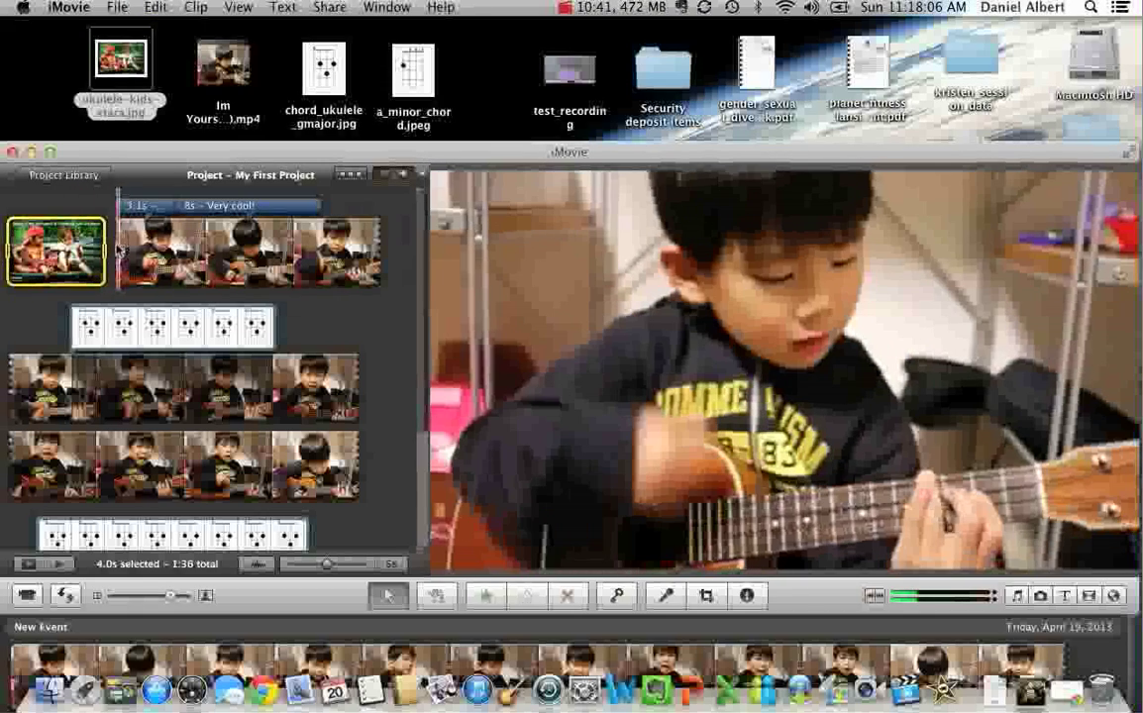
Paste a second copy of the ukulele kids photo between the first photo and the video clip, and play back the opening
left_click(118, 251)
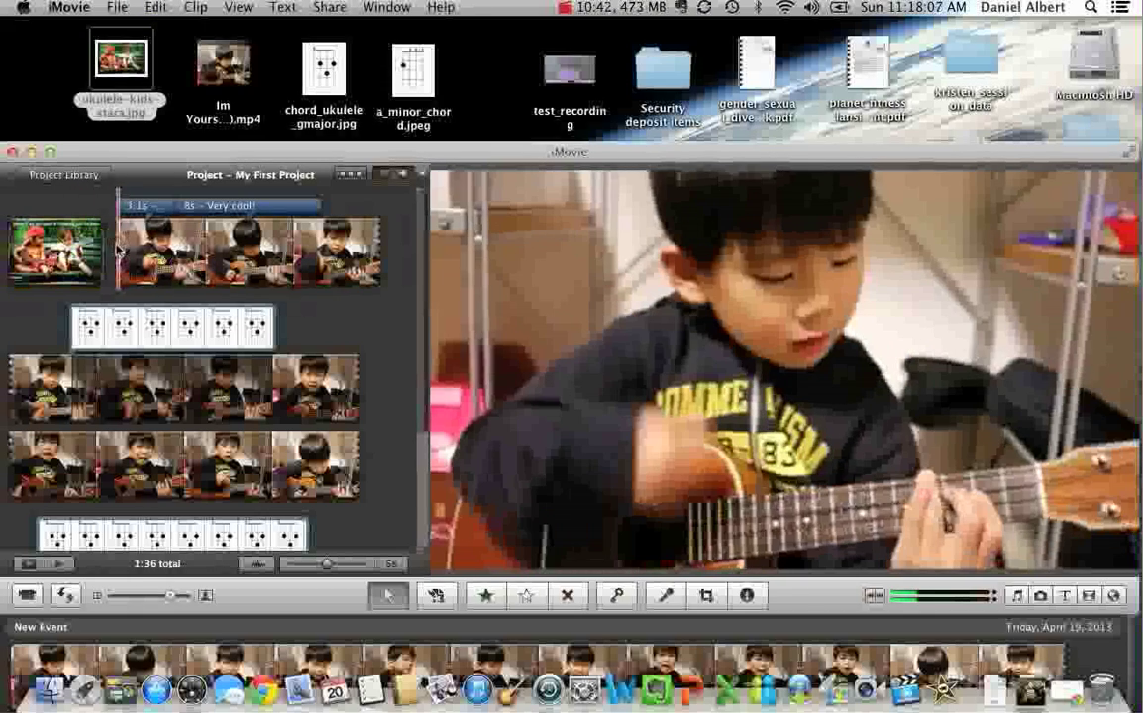
key("super+v")
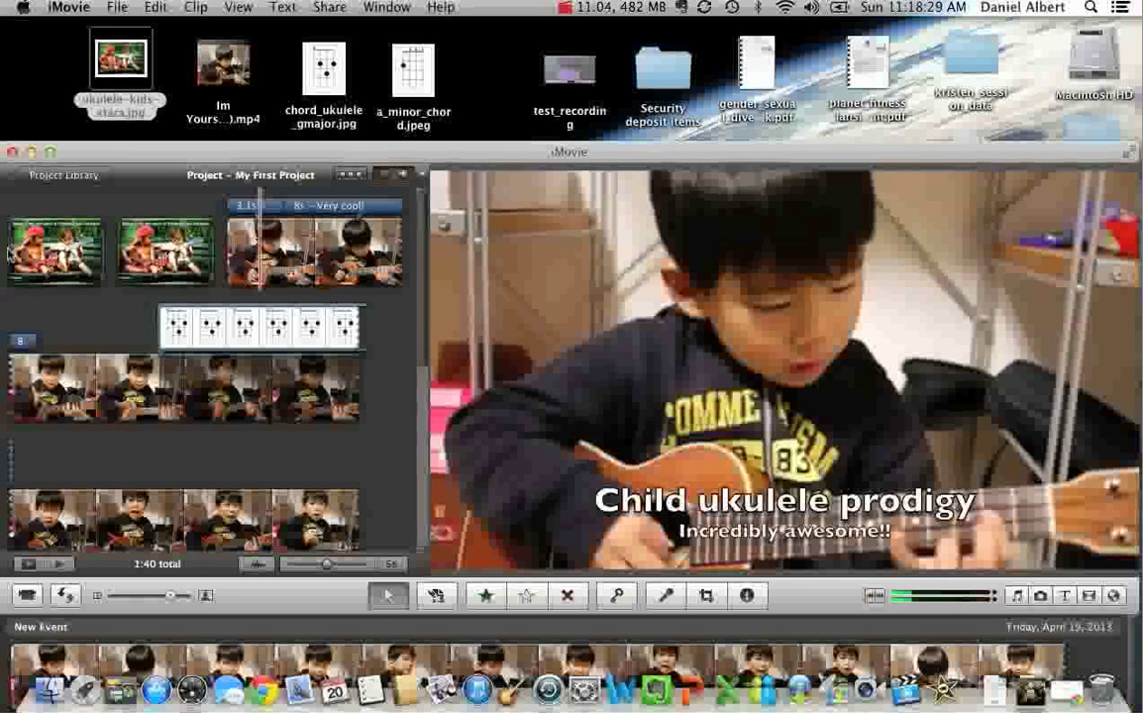
key("space")
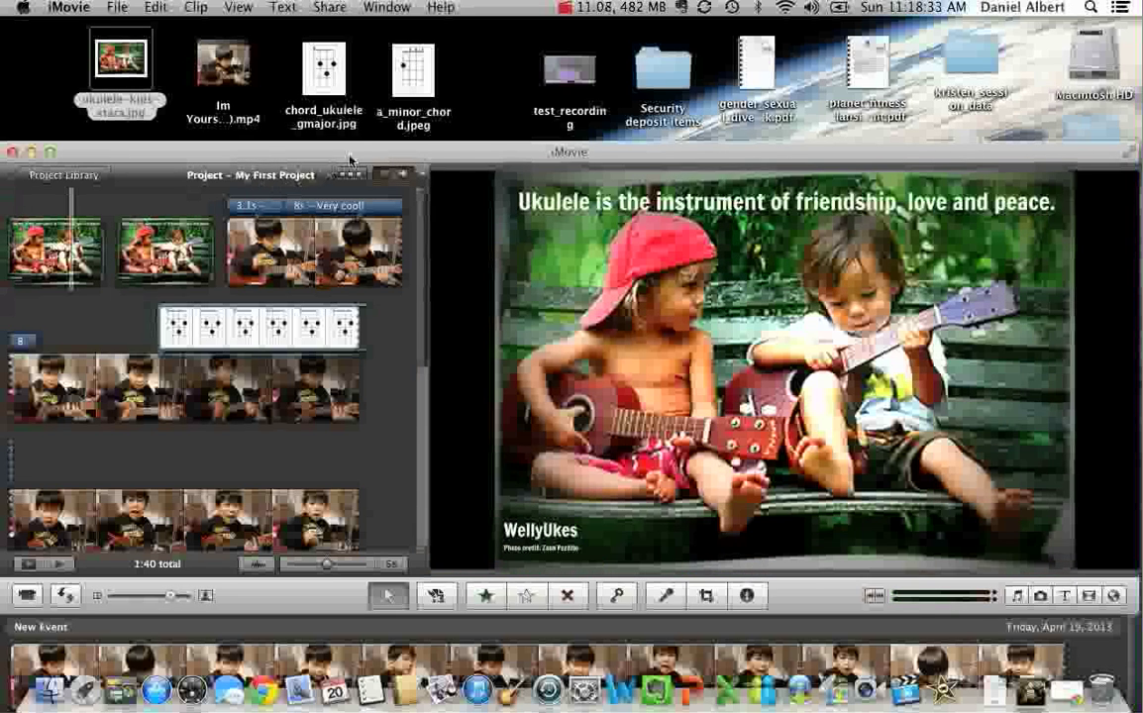
Raise the iMovie window to its original place, show the music and sound effects and check the available sources, keeping Music
left_click_drag(375, 152, 375, 31)
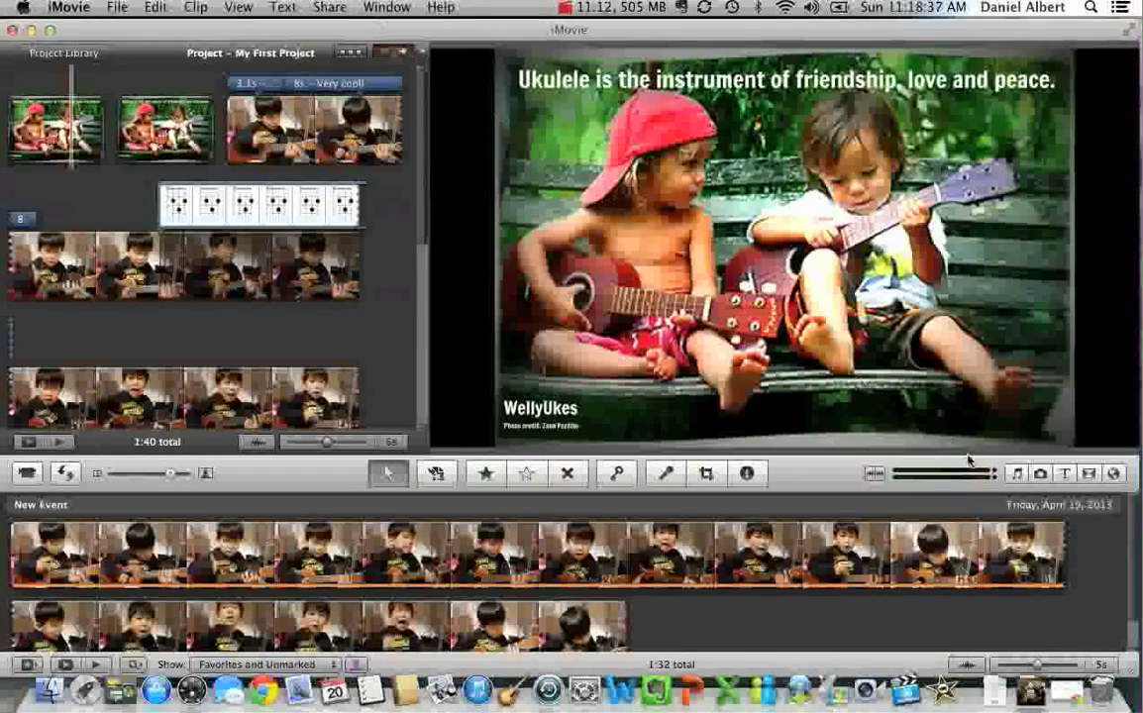
left_click(1017, 475)
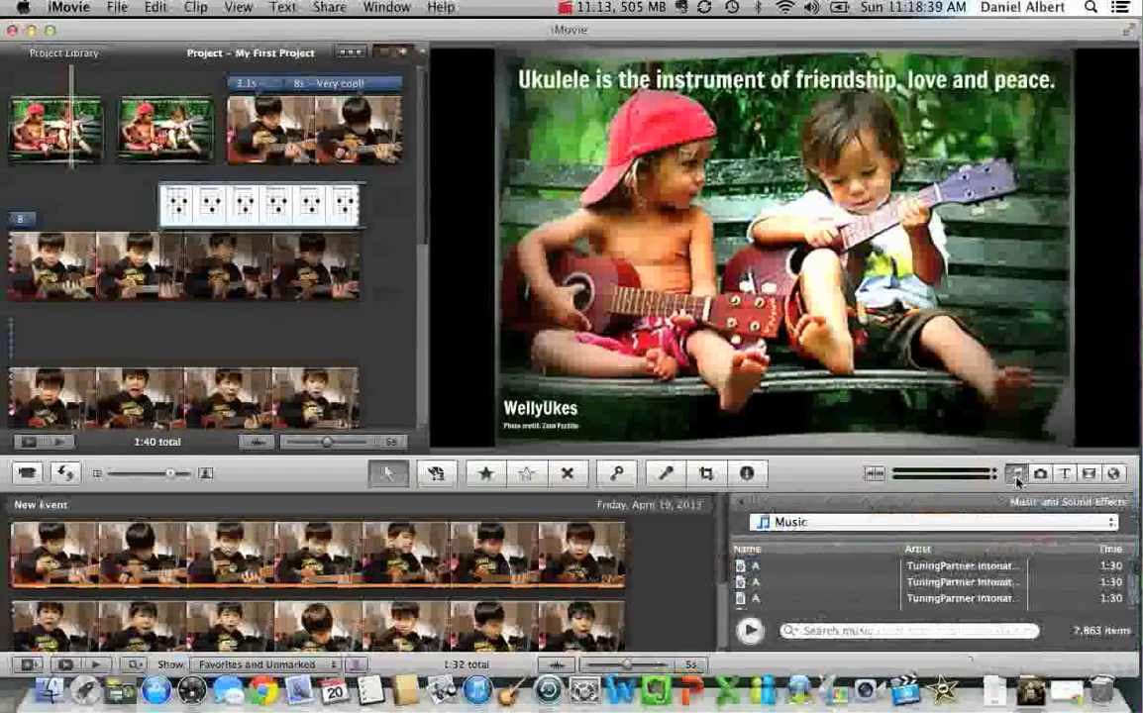
left_click(877, 530)
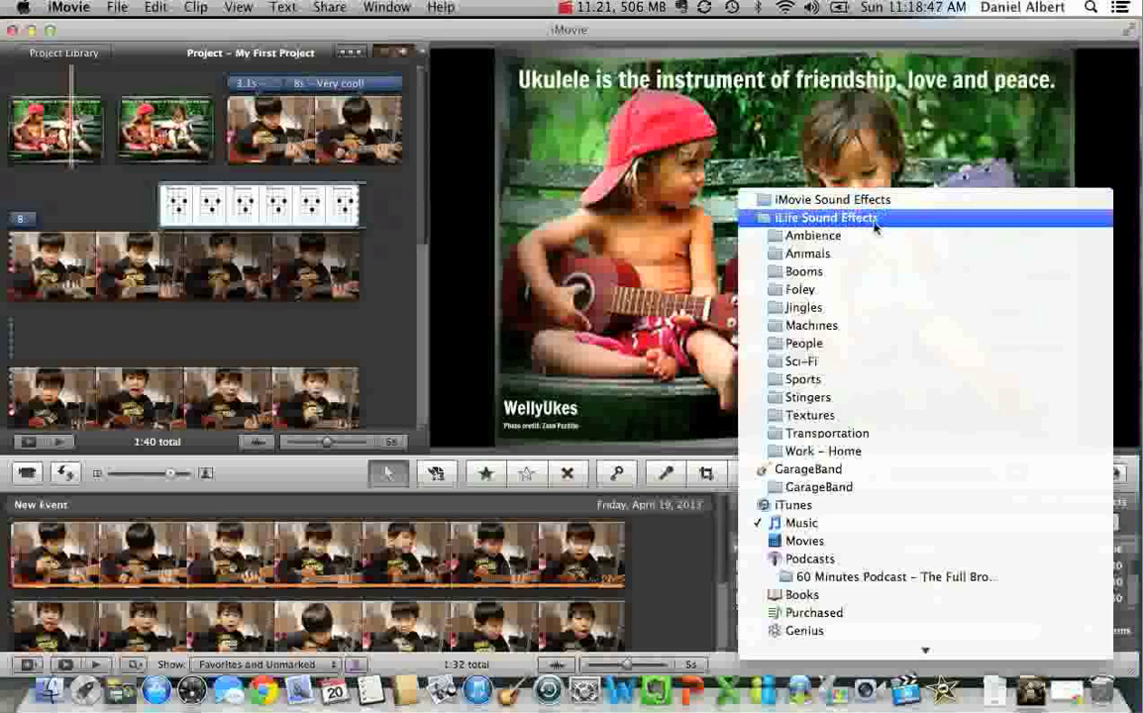
left_click(878, 525)
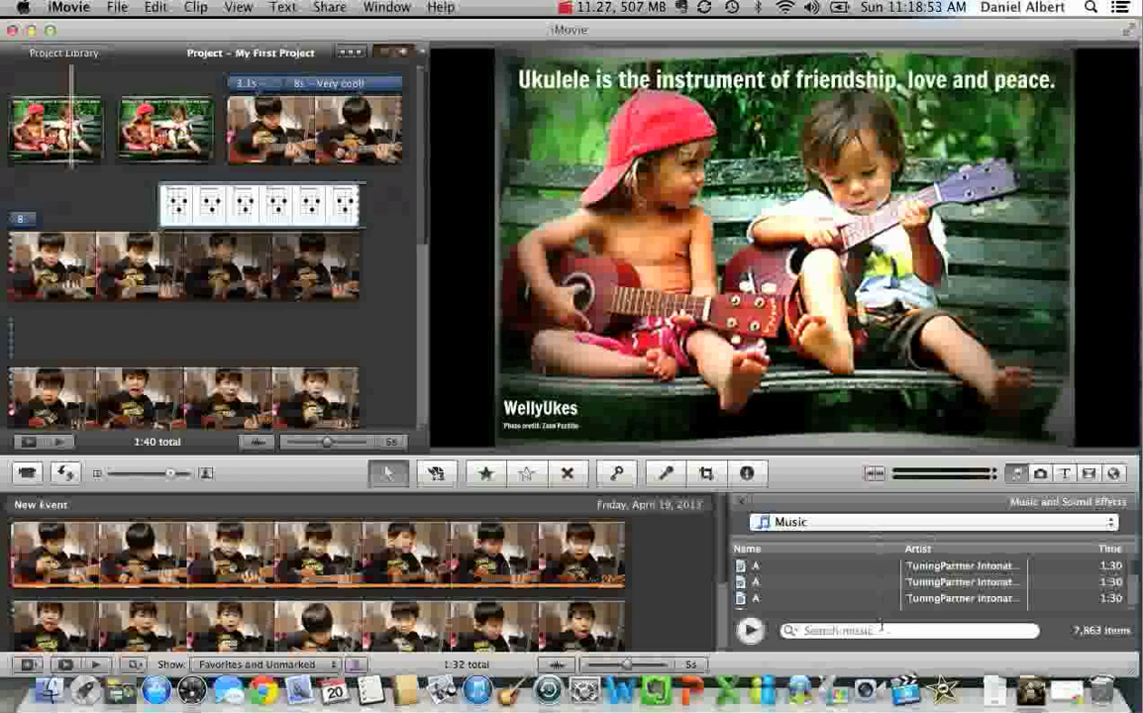
Search the music library for "bohemian" and add Jake Shimabukuro's Bohemian Rhapsody (Live Version) as soundtrack from the first photo onward
left_click(880, 628)
type("bohe")
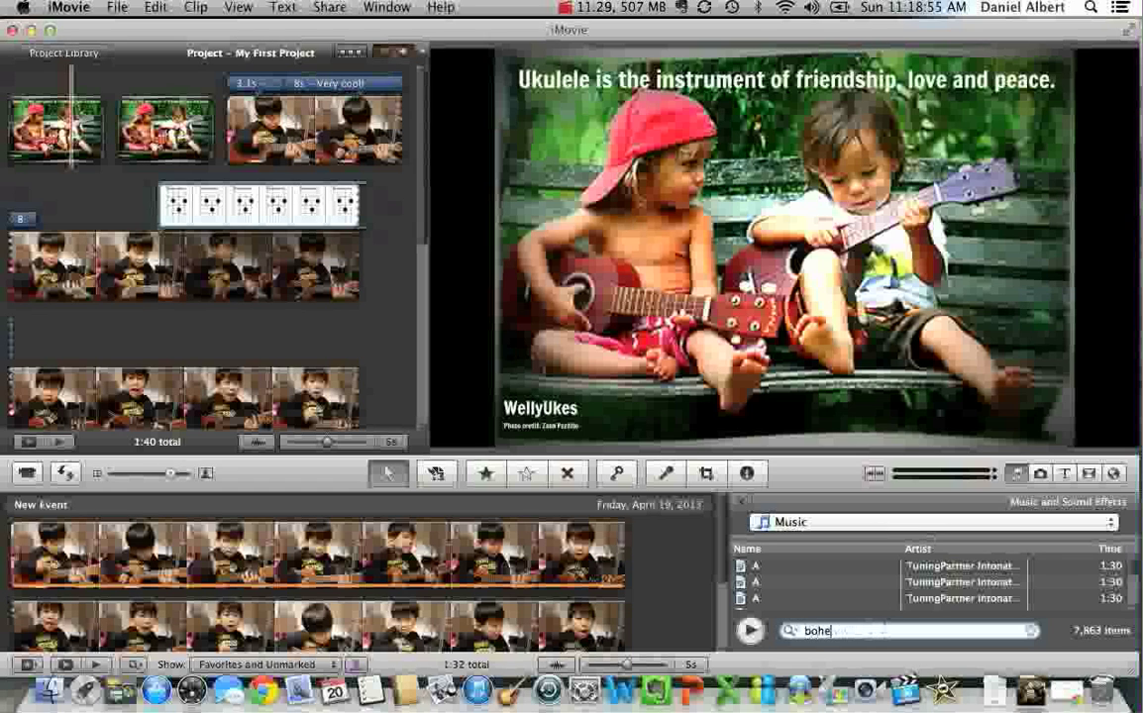
type("mian")
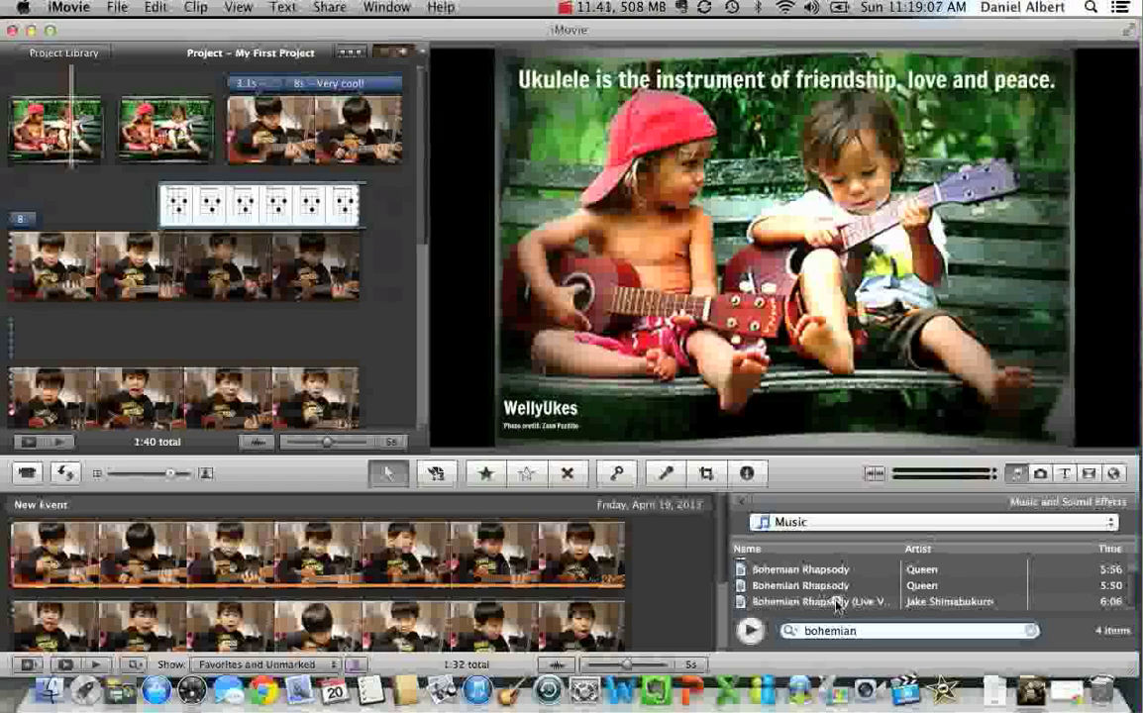
left_click_drag(837, 606, 42, 135)
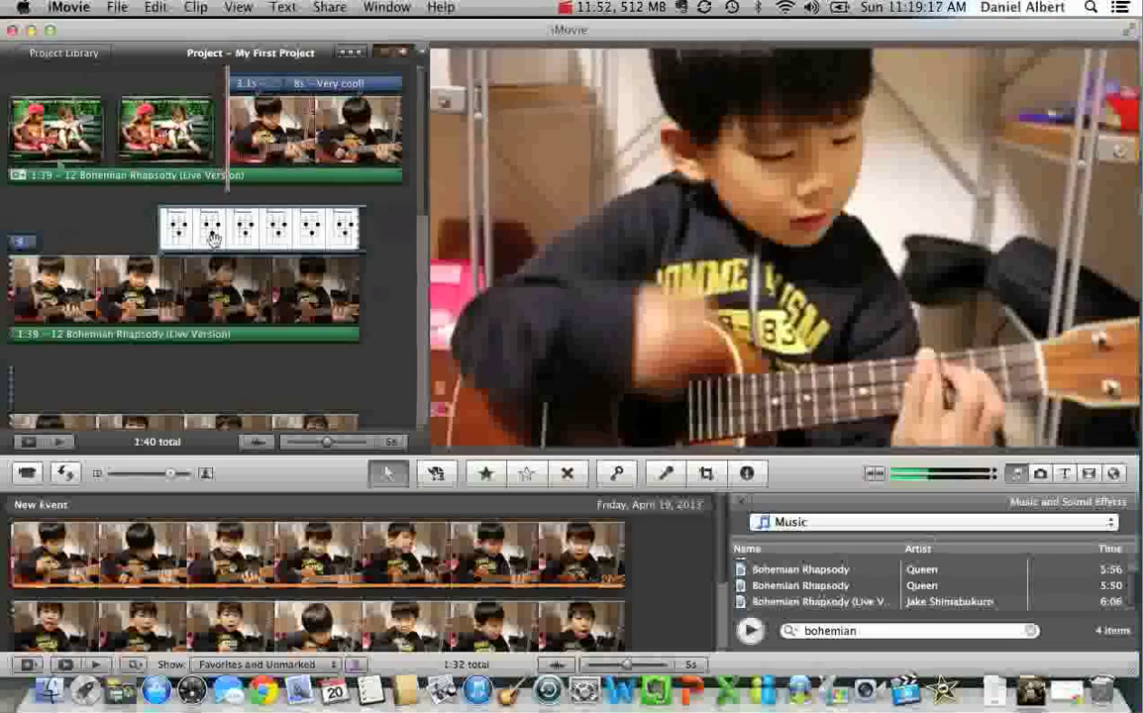
Shorten the Bohemian Rhapsody soundtrack from its far end to 8 s so it stops with the second opening photo
scroll(213, 238, "down", 5)
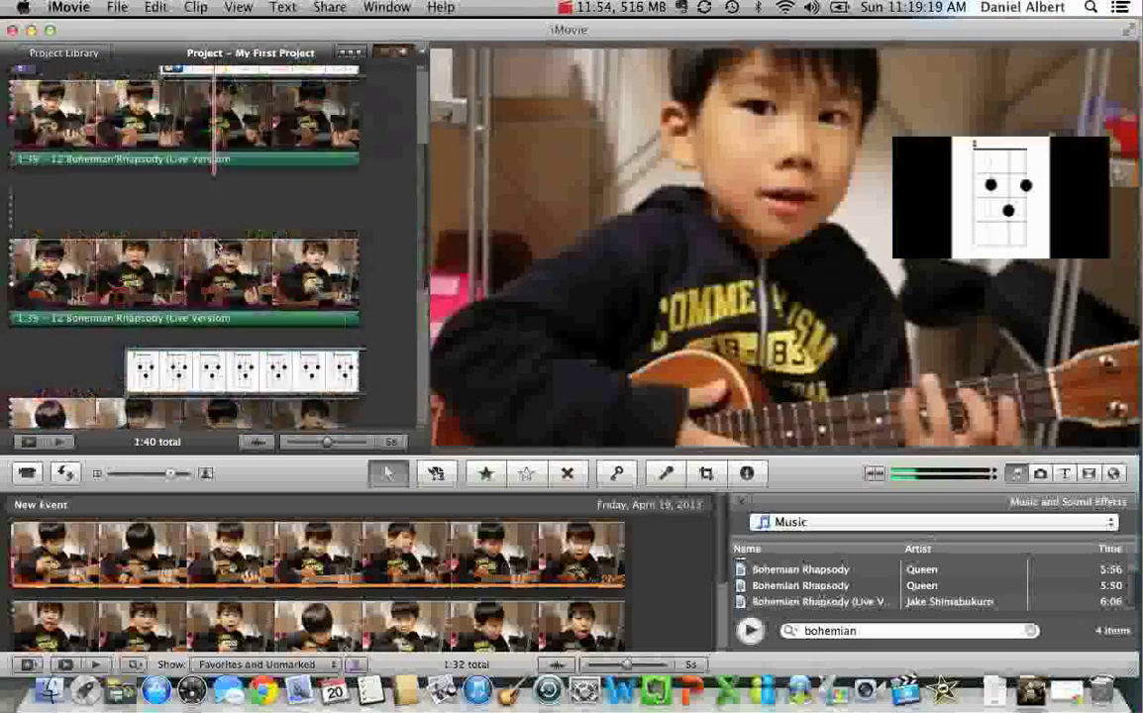
scroll(216, 246, "up", 5)
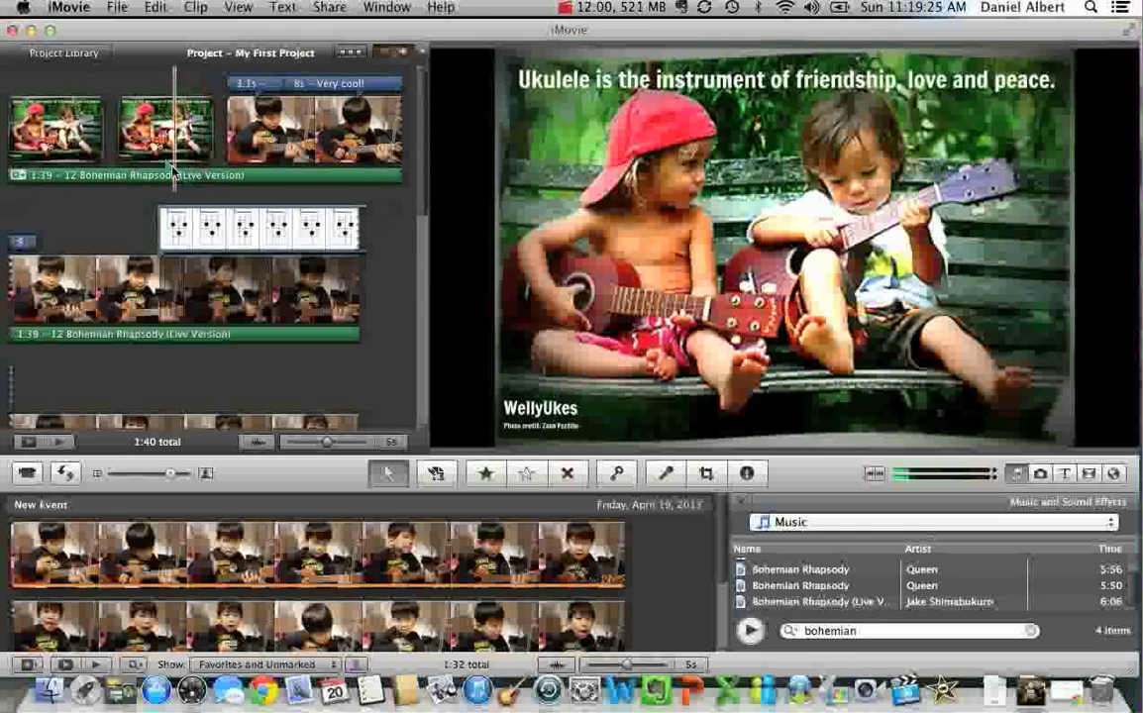
left_click_drag(170, 167, 92, 166)
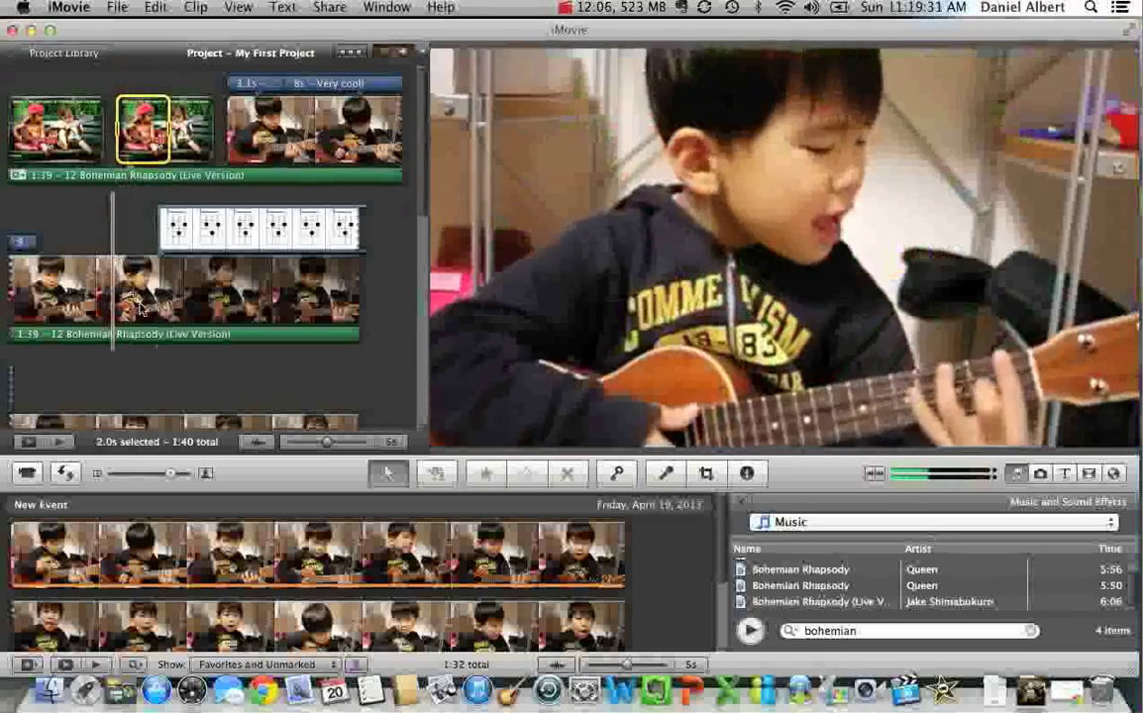
scroll(195, 388, "down", 5)
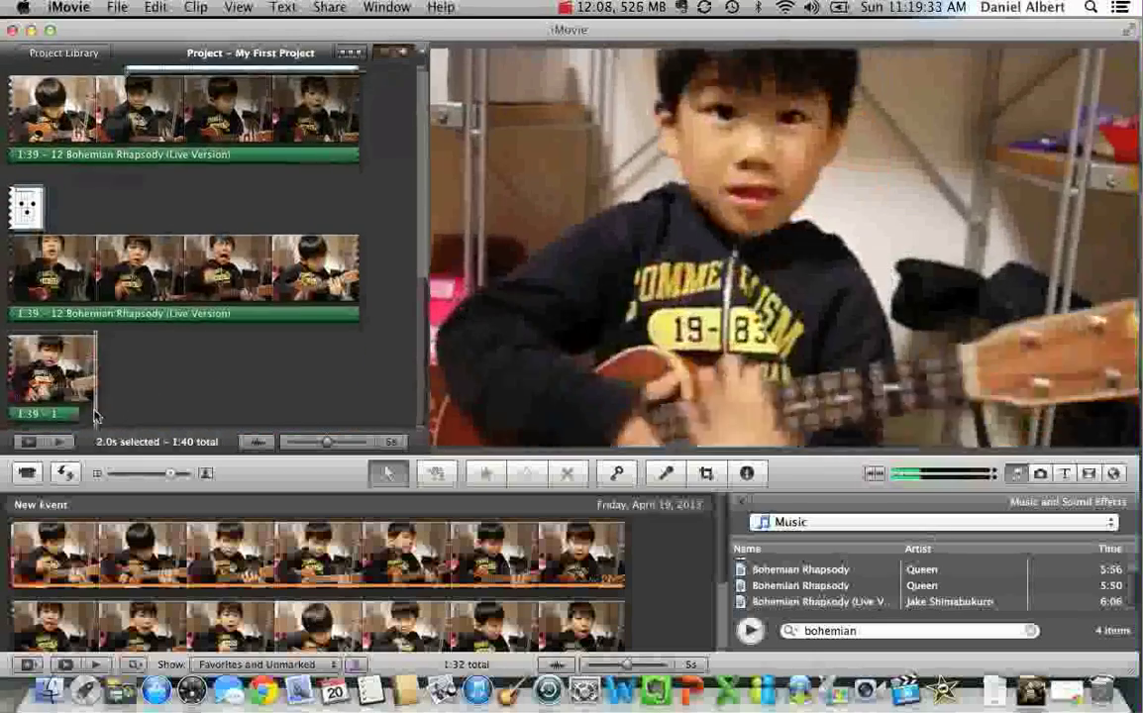
scroll(233, 171, "up", 5)
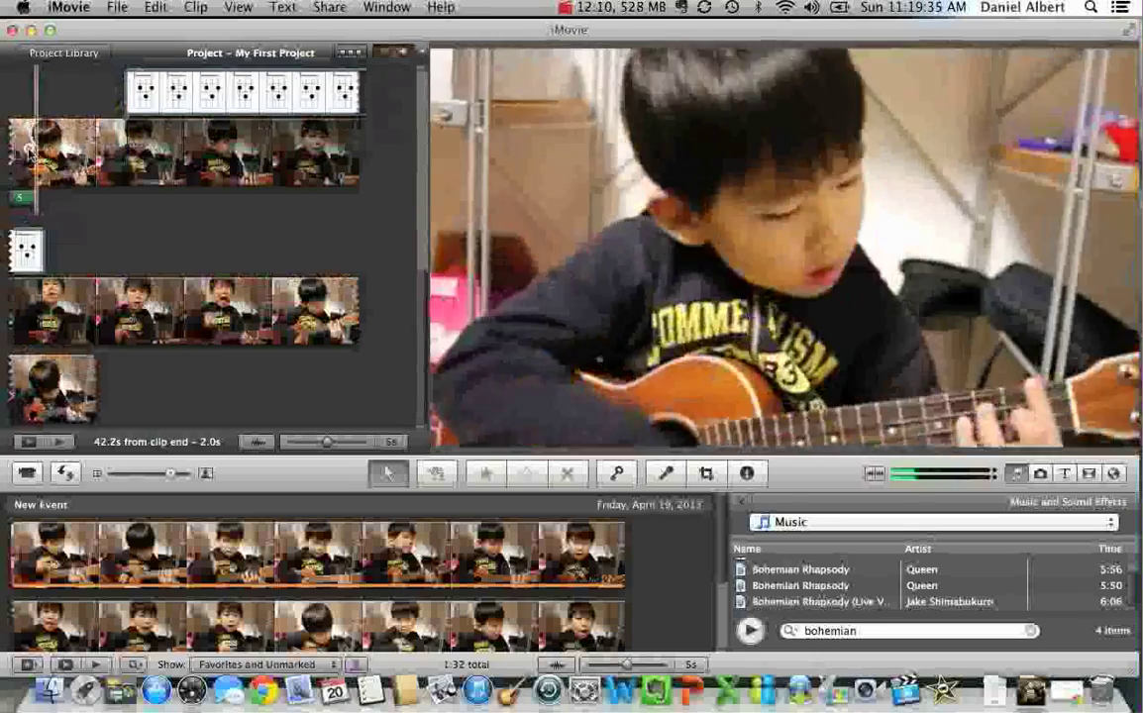
scroll(233, 159, "up", 4)
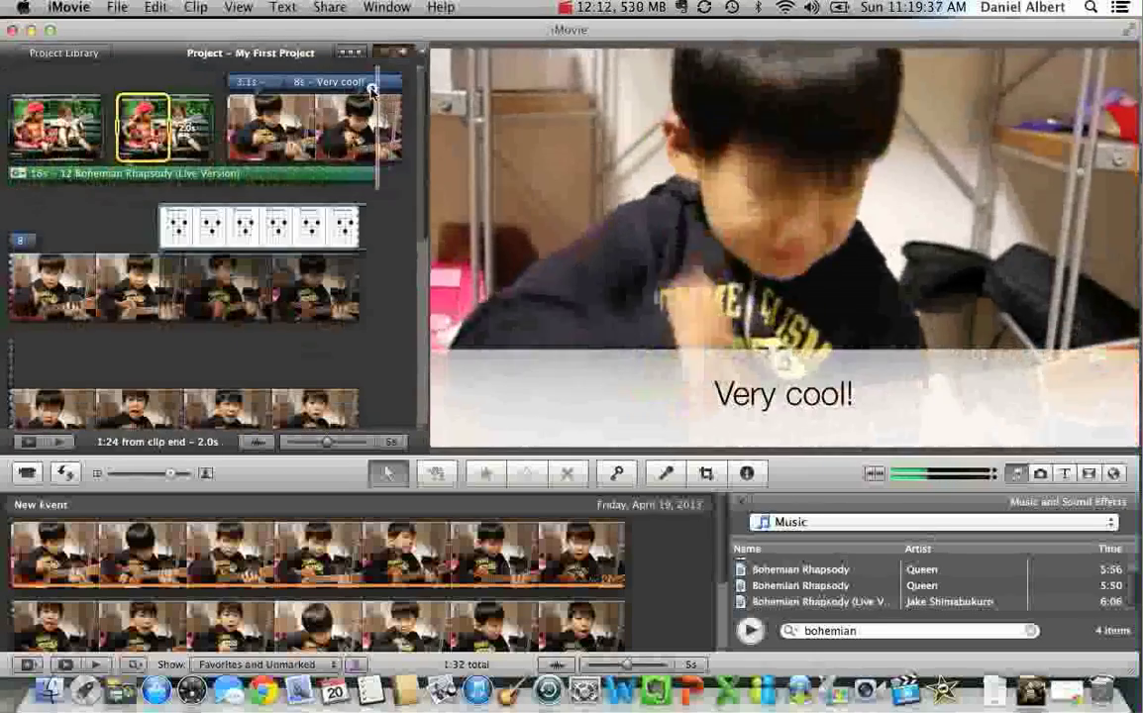
left_click_drag(234, 127, 214, 125)
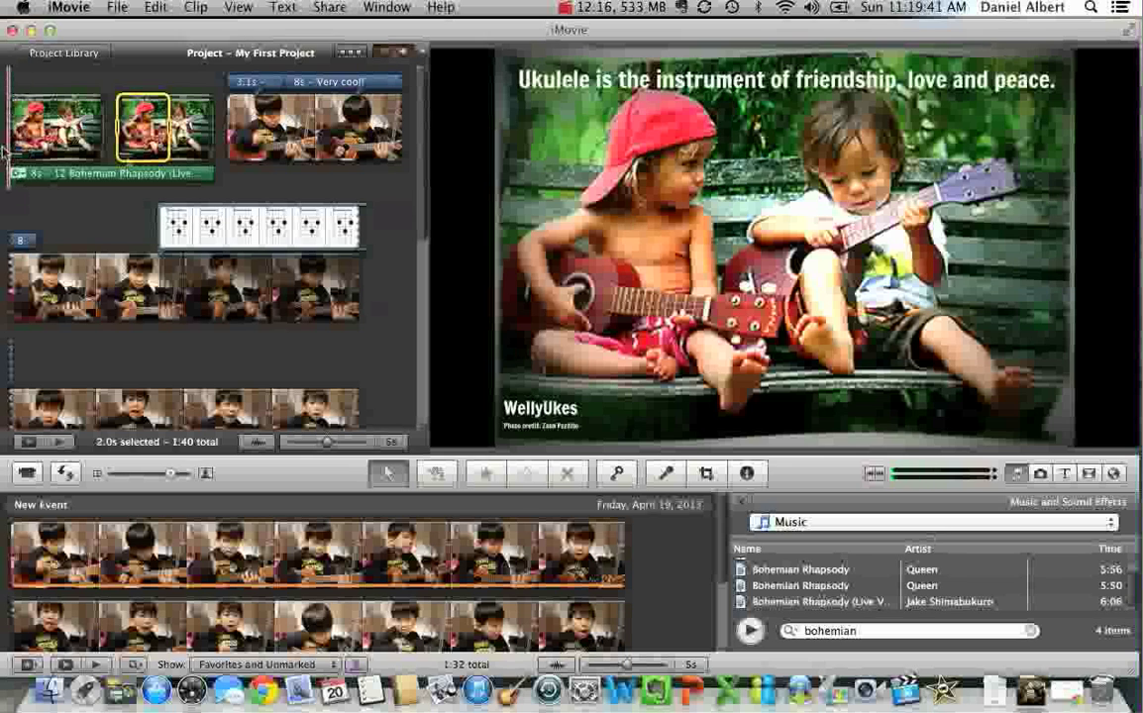
Play back the opening, trim the end of the soundtrack to 6.9 s and play it again
key("space")
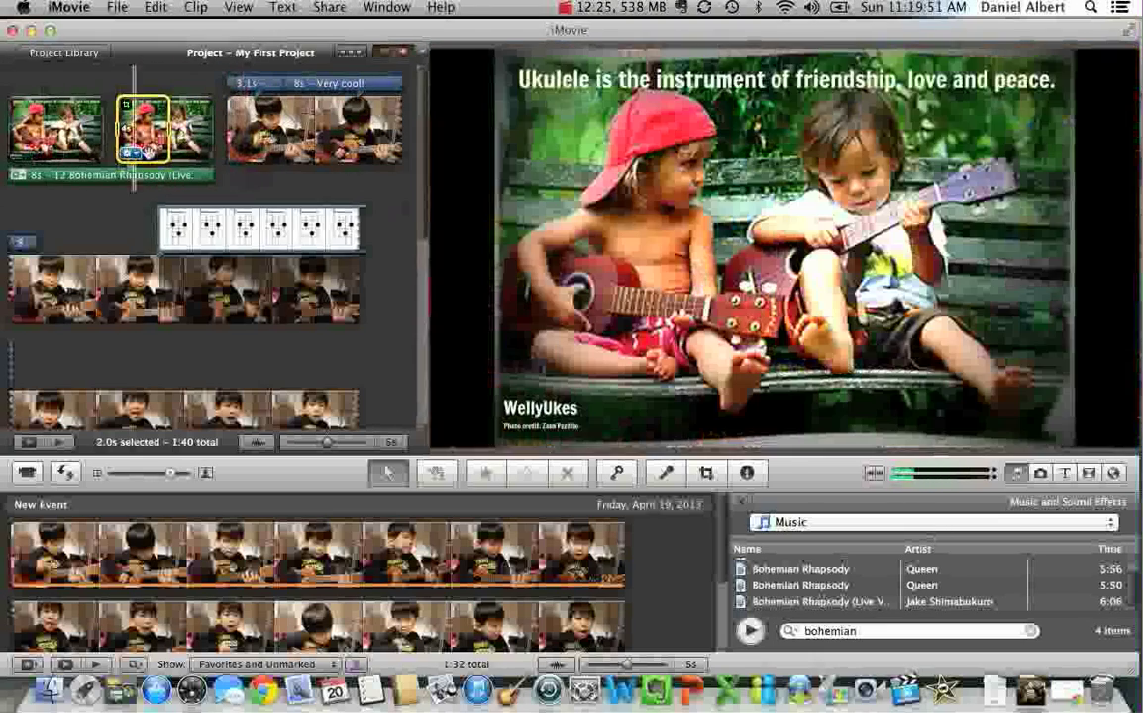
left_click_drag(212, 179, 188, 179)
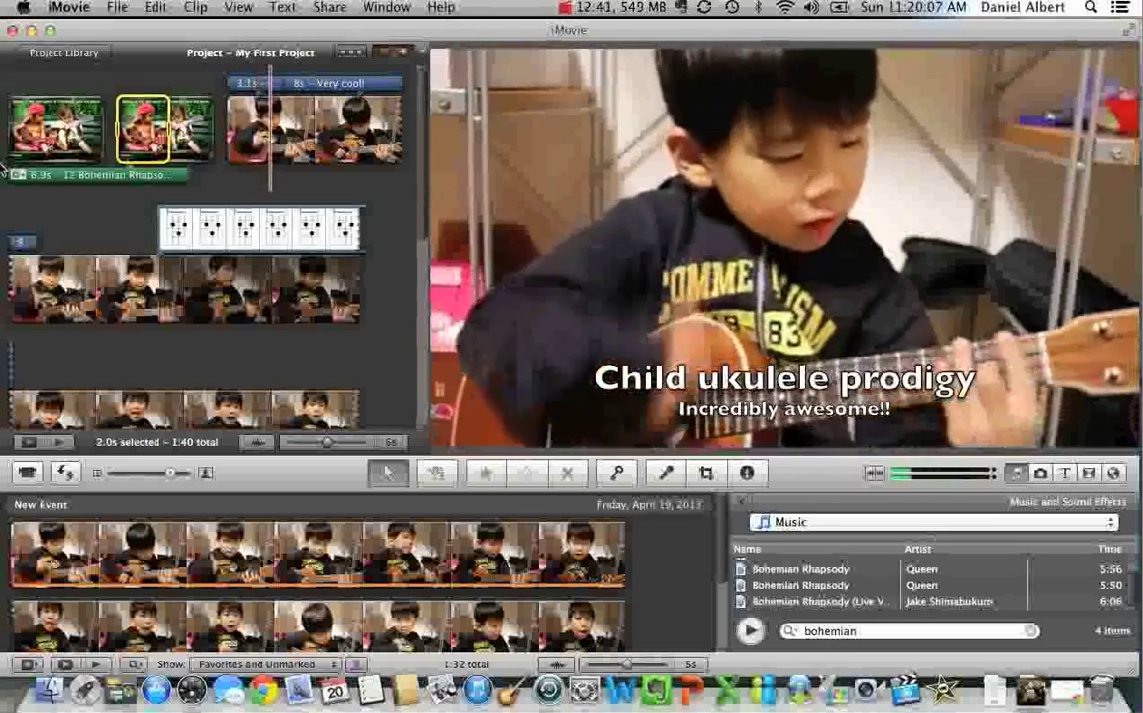
key("space")
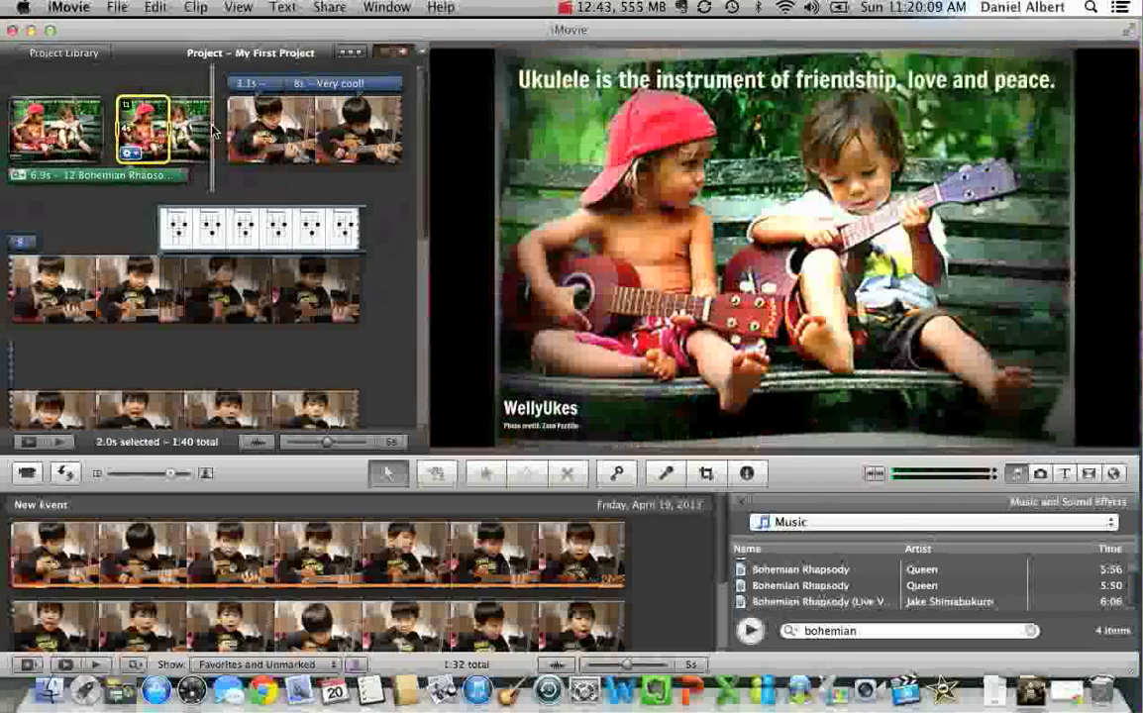
Delete the last 1.0 s of the second opening photo and play back the transition into the video clip
left_click(191, 133)
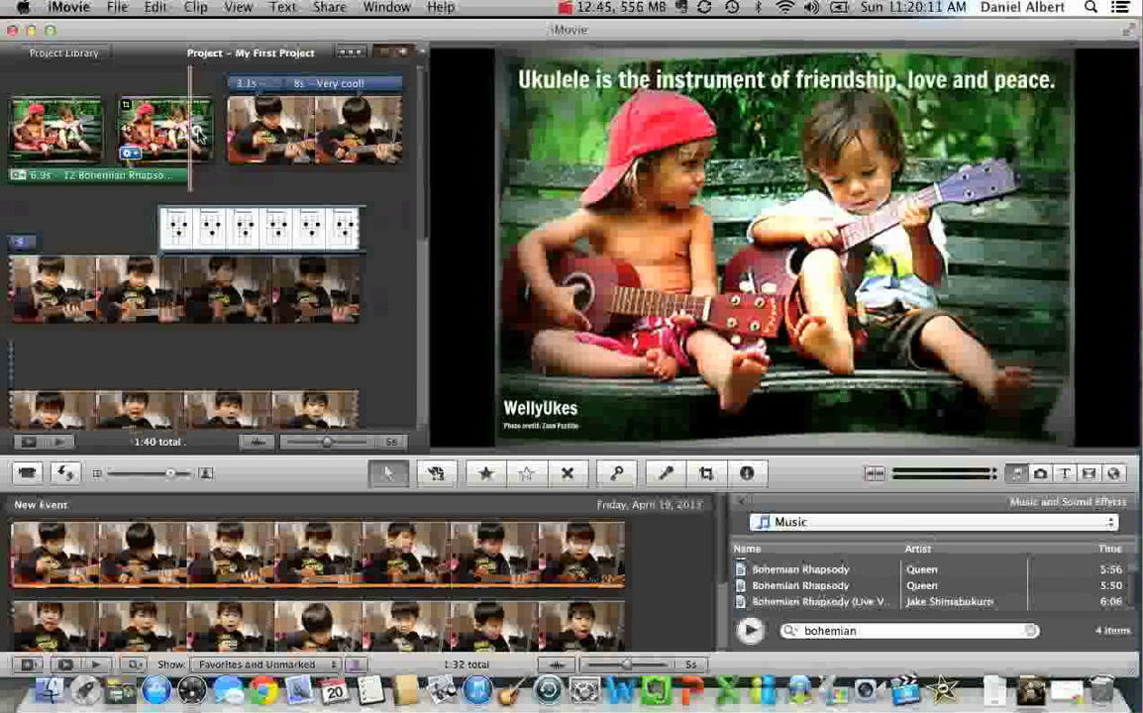
left_click_drag(197, 134, 211, 131)
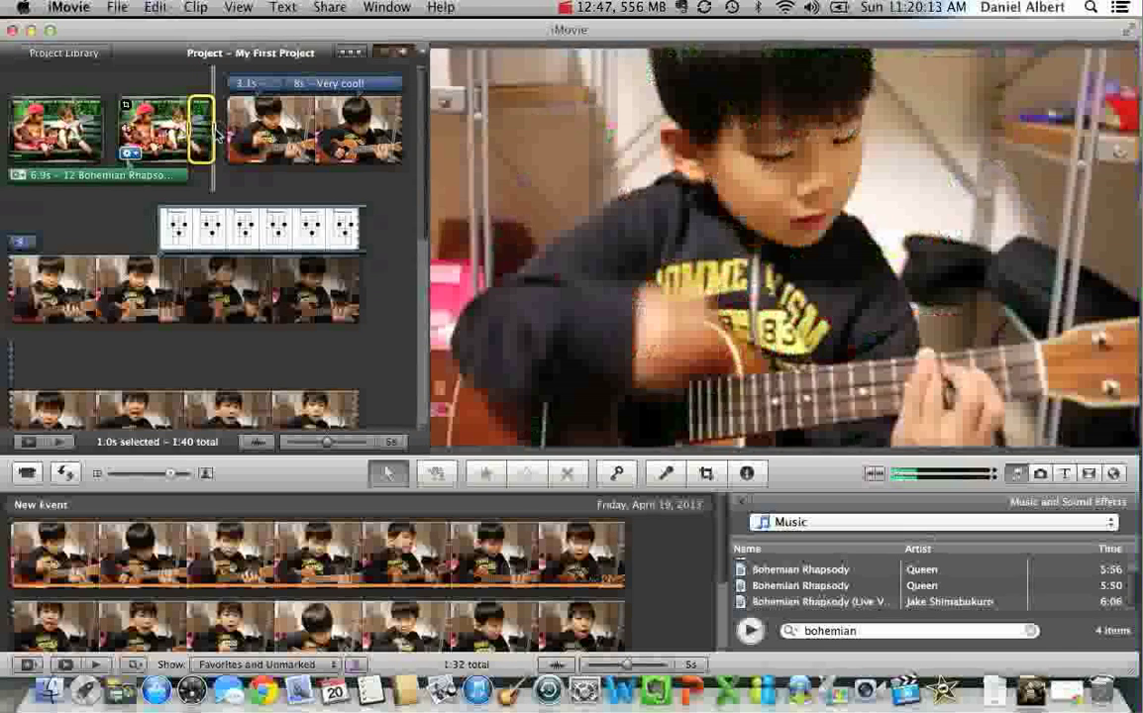
key("Delete")
key("space")
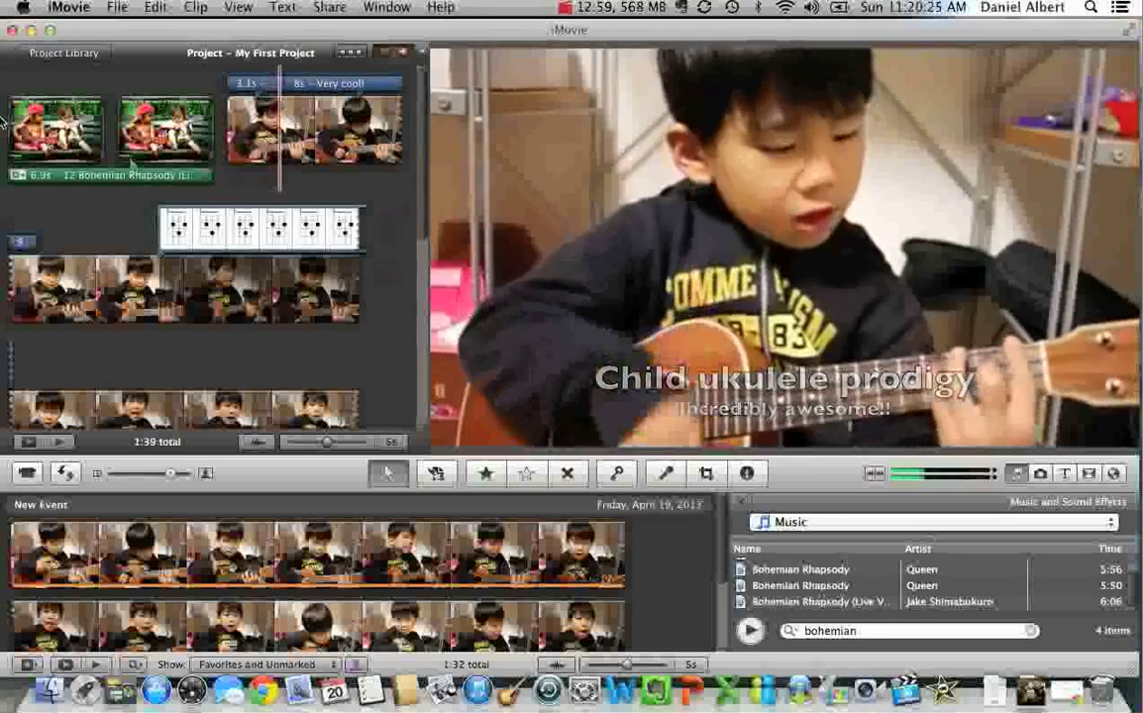
left_click(36, 127)
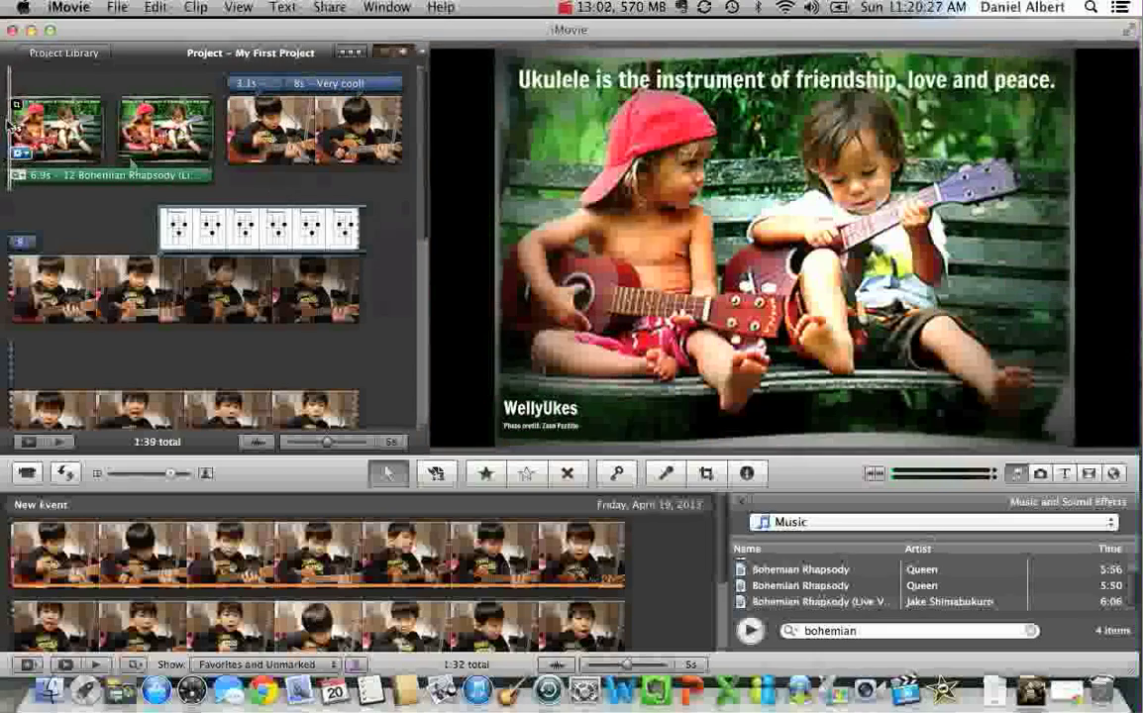
key("space")
left_click(7, 121)
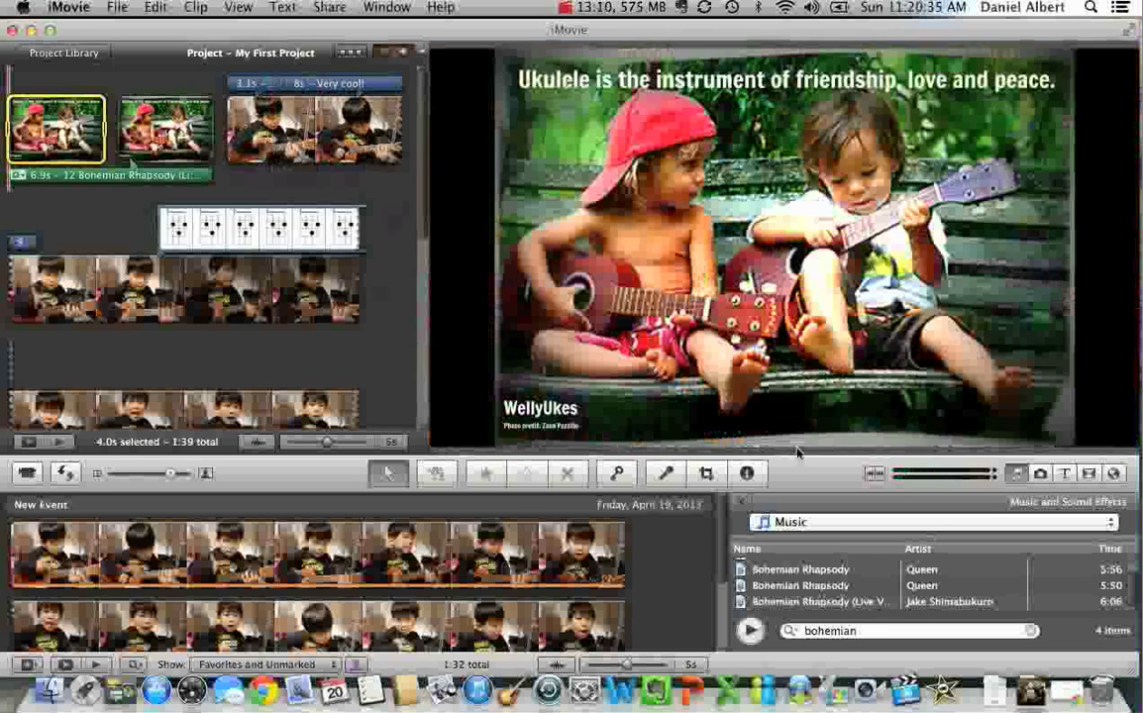
Show the title styles and add a Sideways Drift title over the first opening photo
left_click(1065, 473)
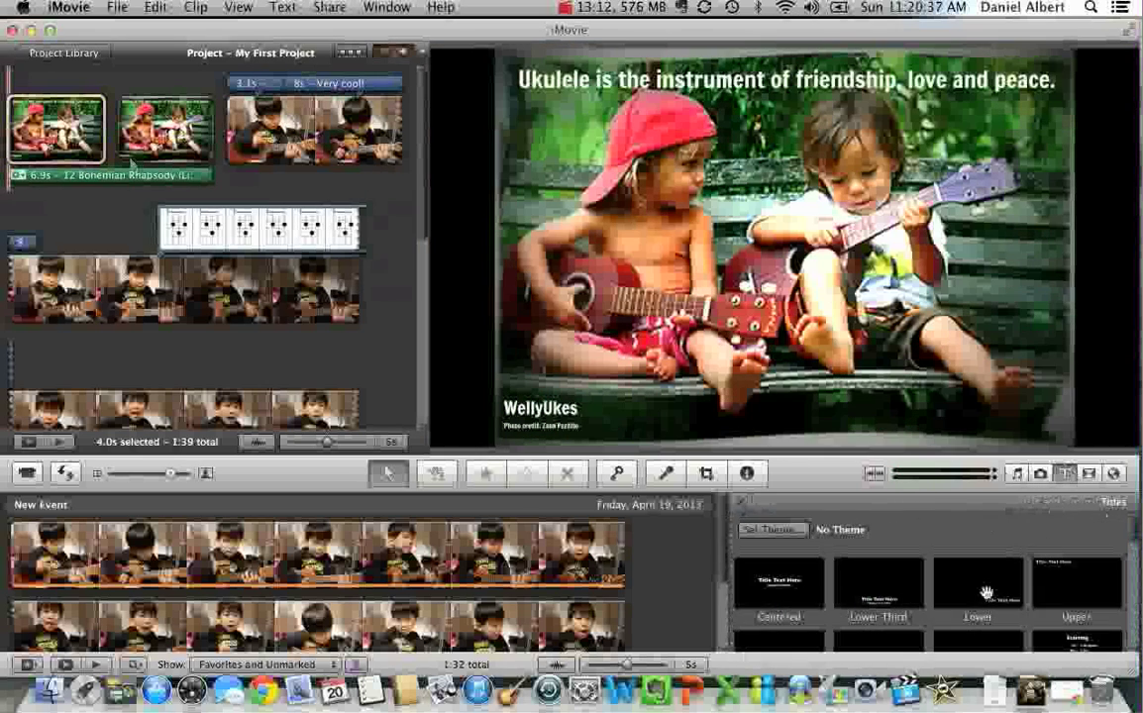
scroll(985, 592, "down", 5)
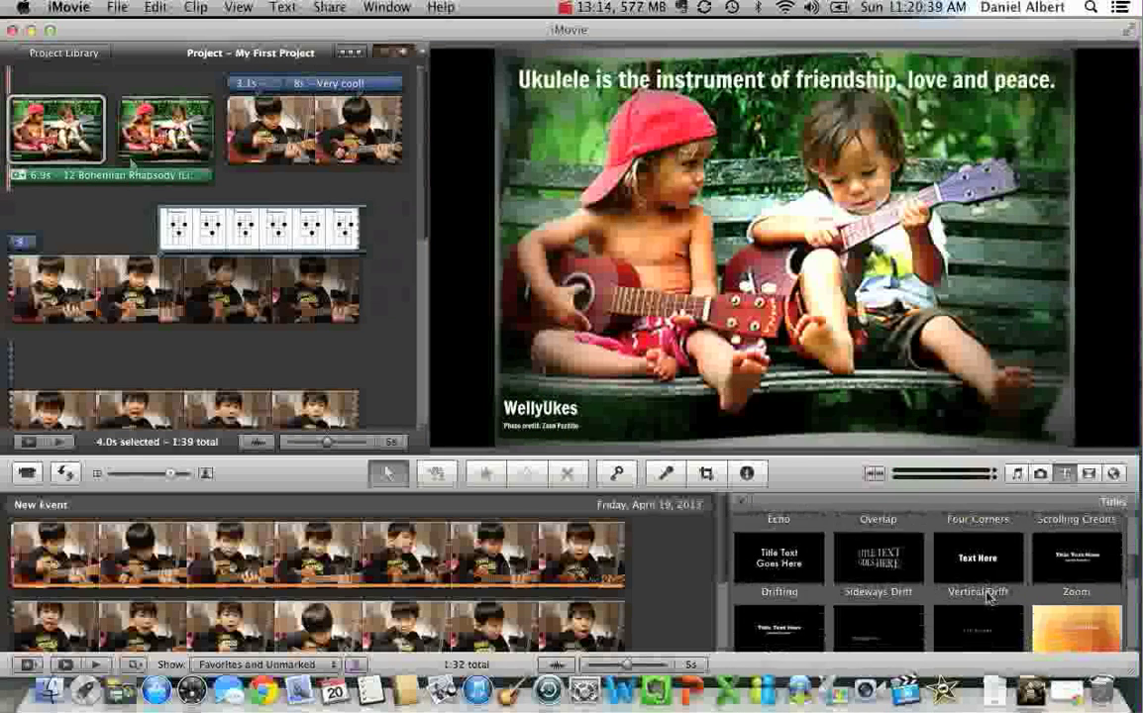
left_click_drag(883, 562, 53, 137)
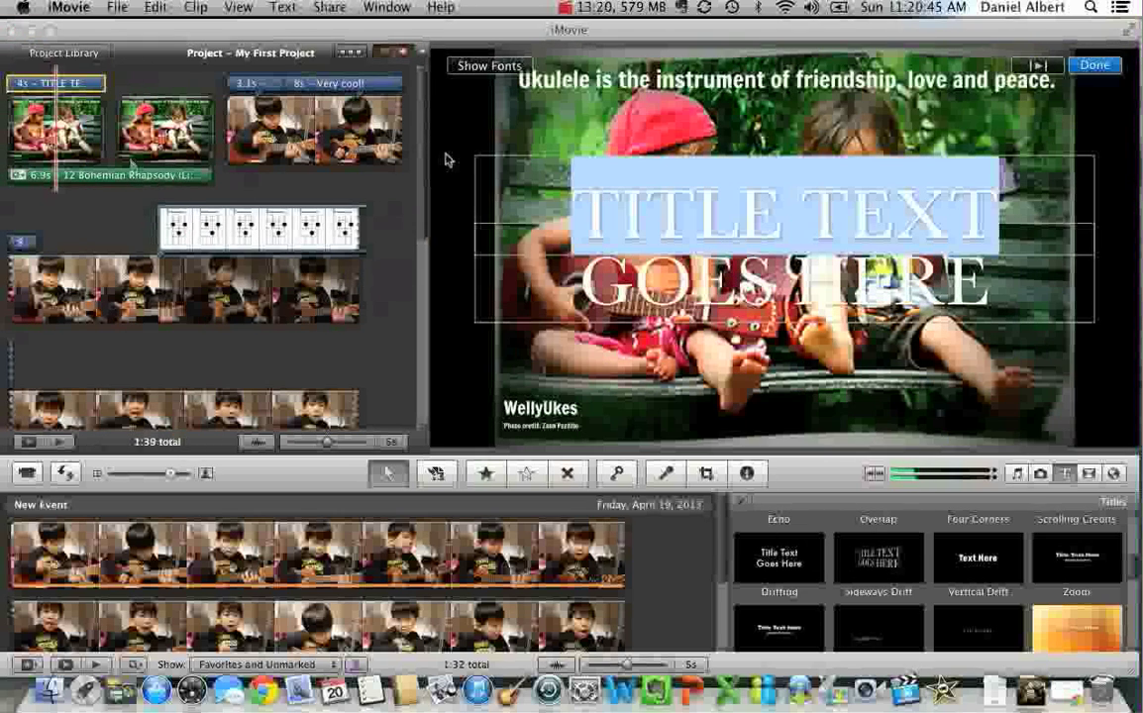
Set the title's first line to "CHILD UKULELE" and its second line to "PRODIGY!", and finish editing it
type("Child")
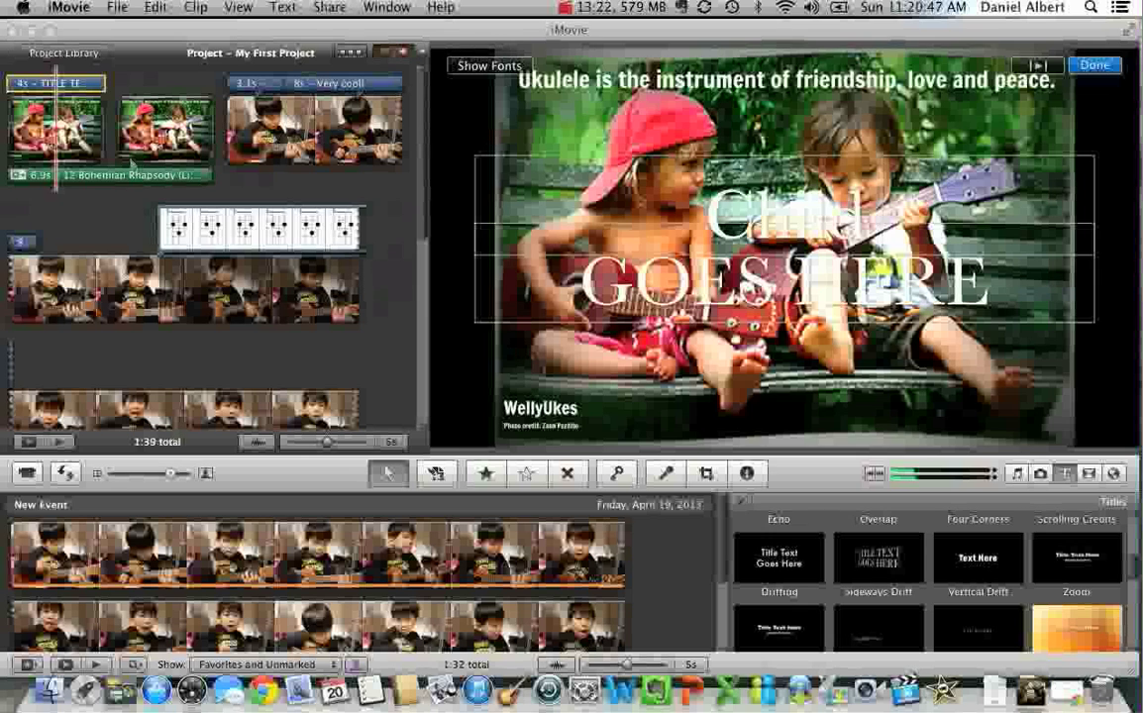
type(" ukulele")
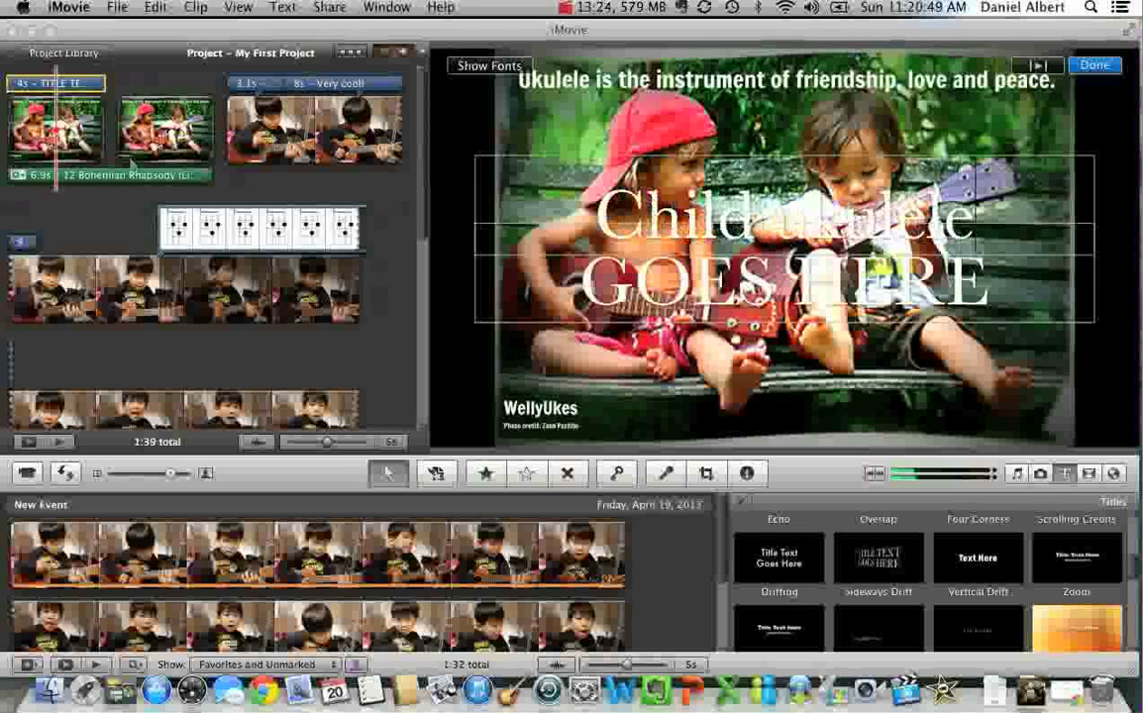
triple_click(710, 267)
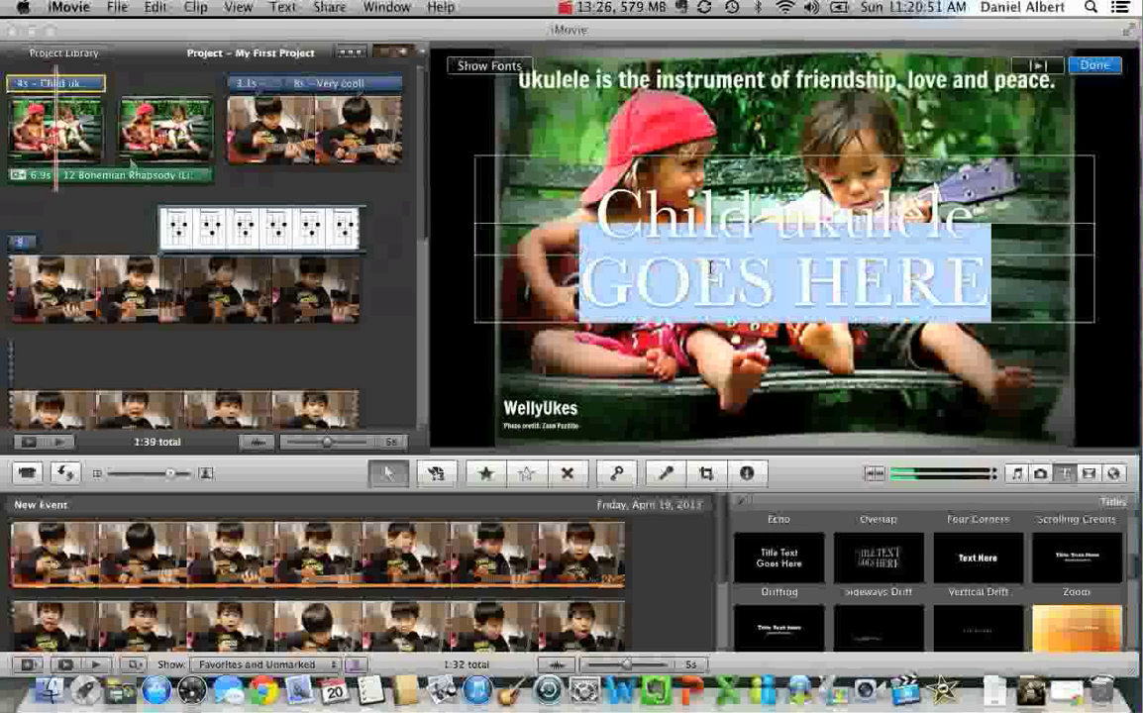
type("PRODIGY!")
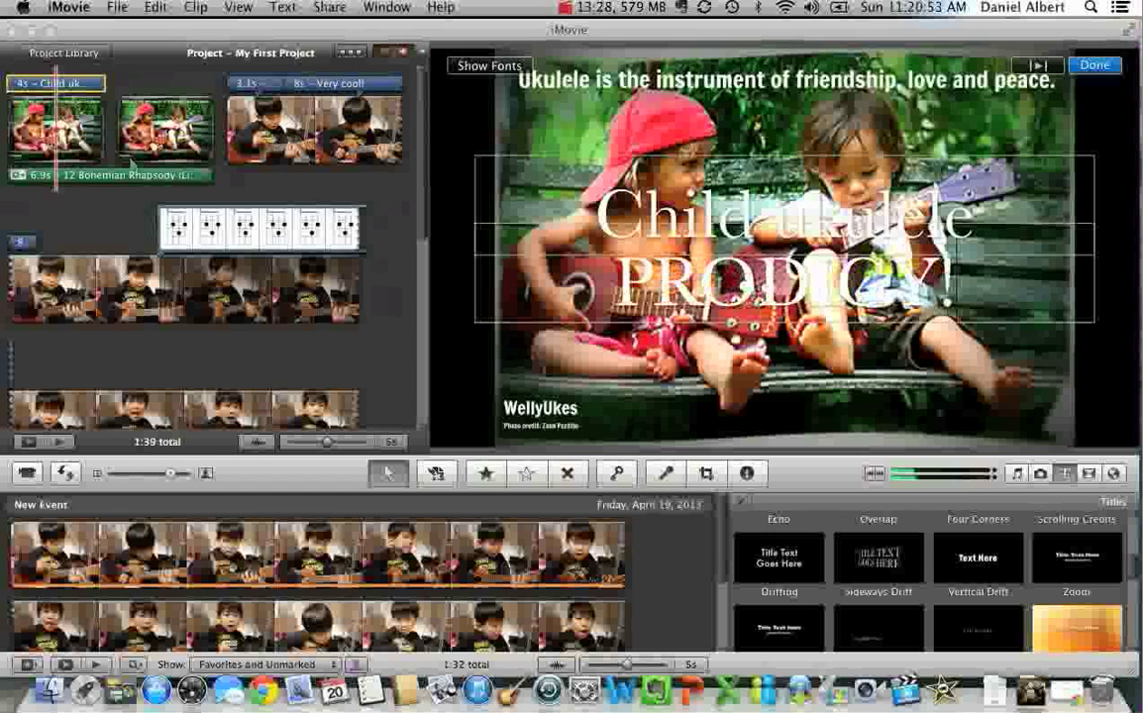
triple_click(824, 225)
type("CHILD")
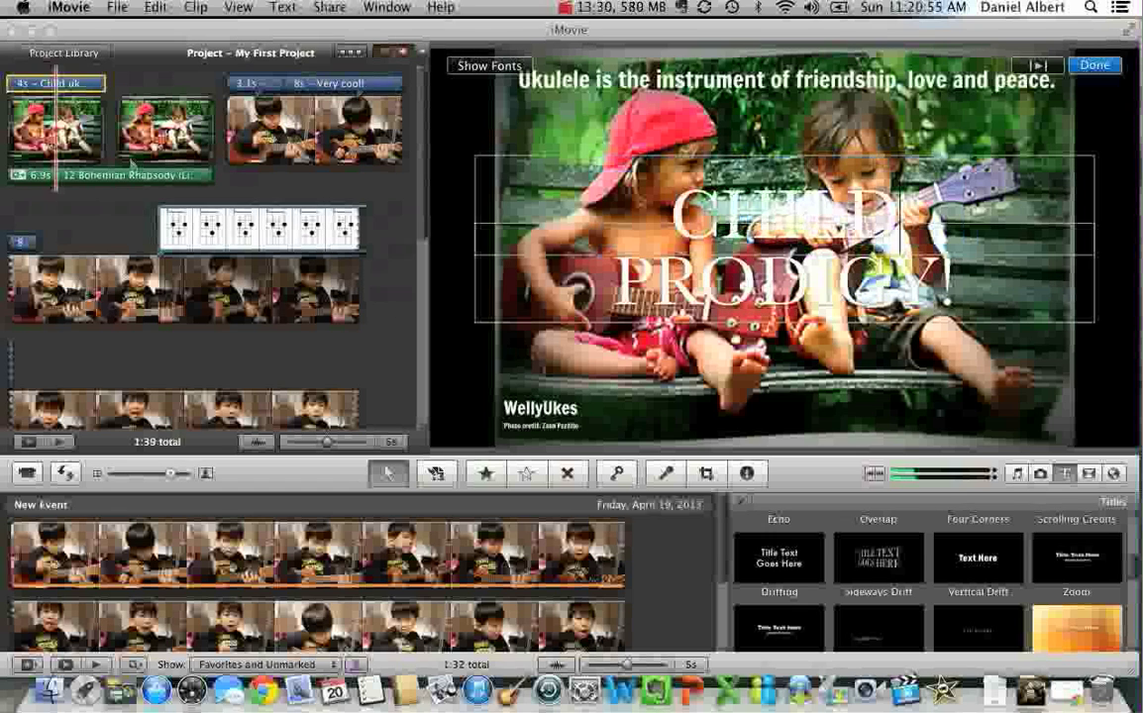
type(" UKULELE")
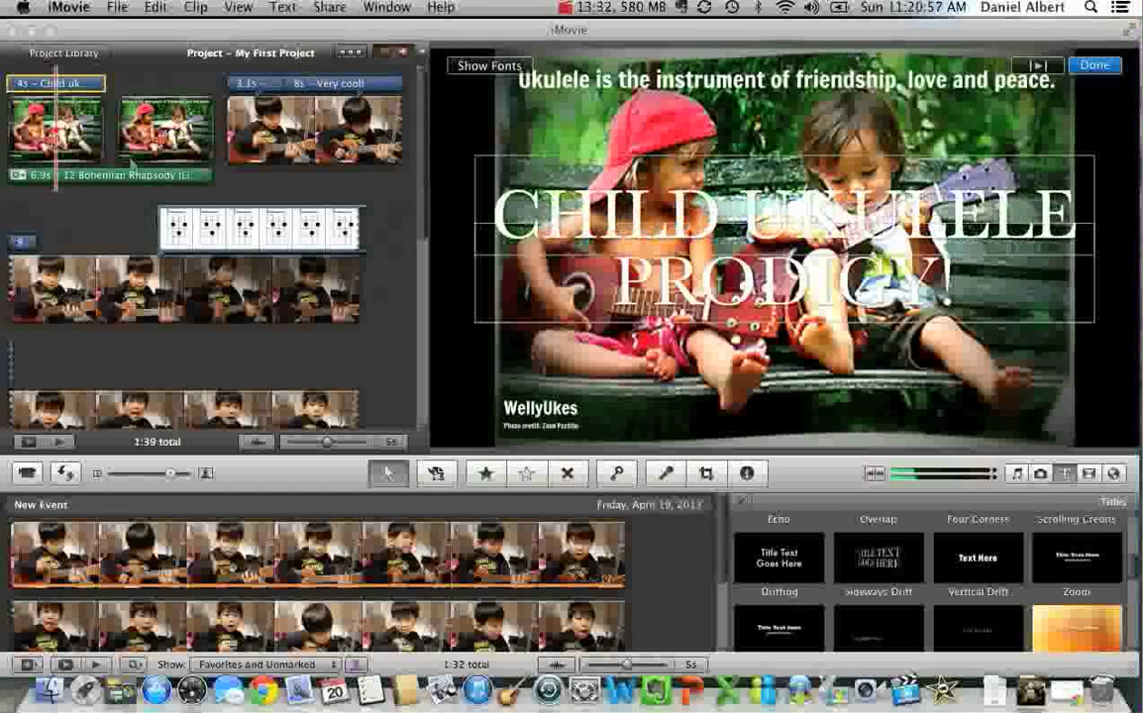
left_click(1082, 65)
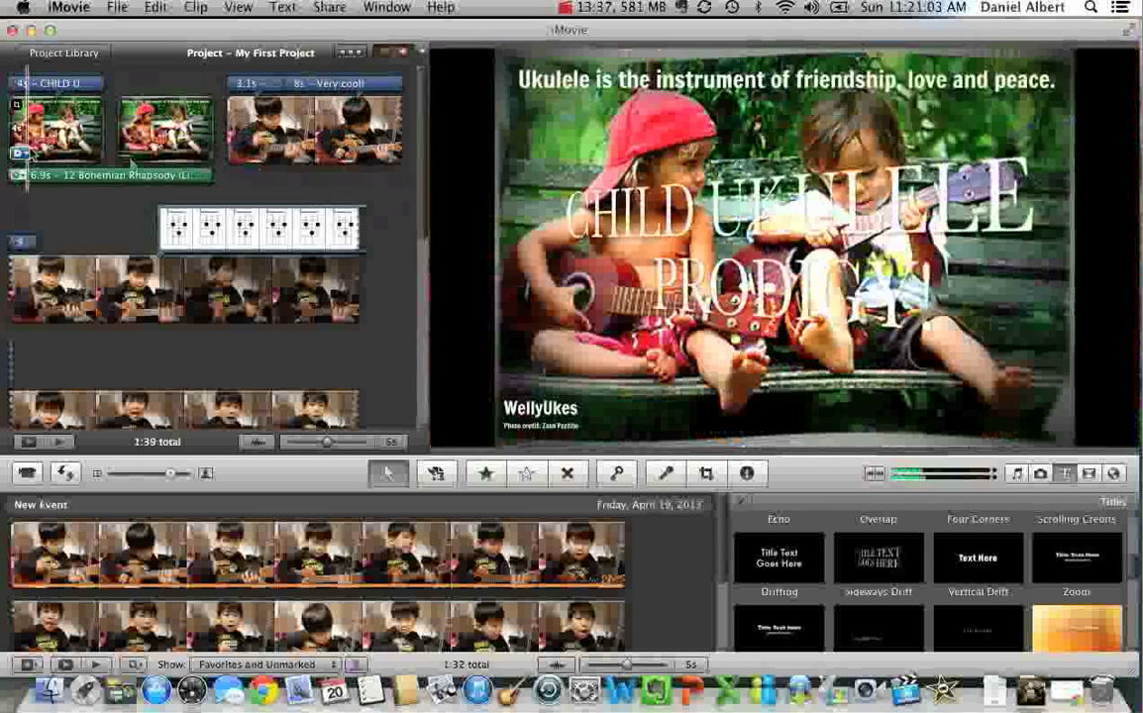
Play back the project from the opening title into the first video clips, and stop playback
key("space")
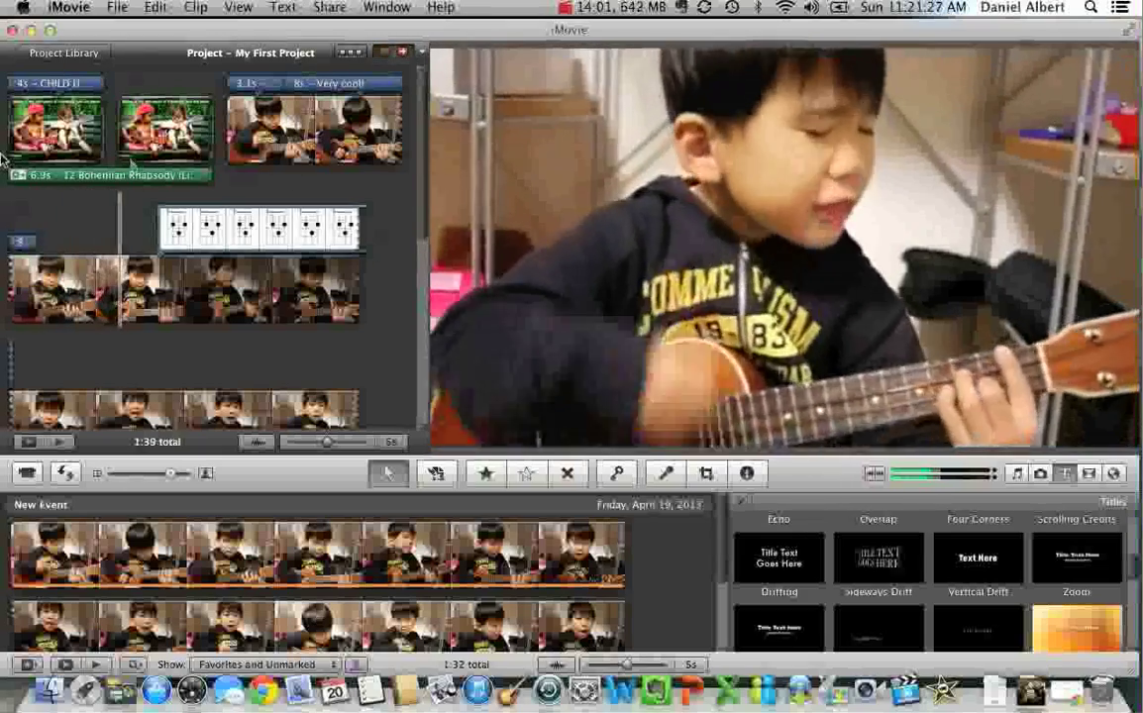
key("space")
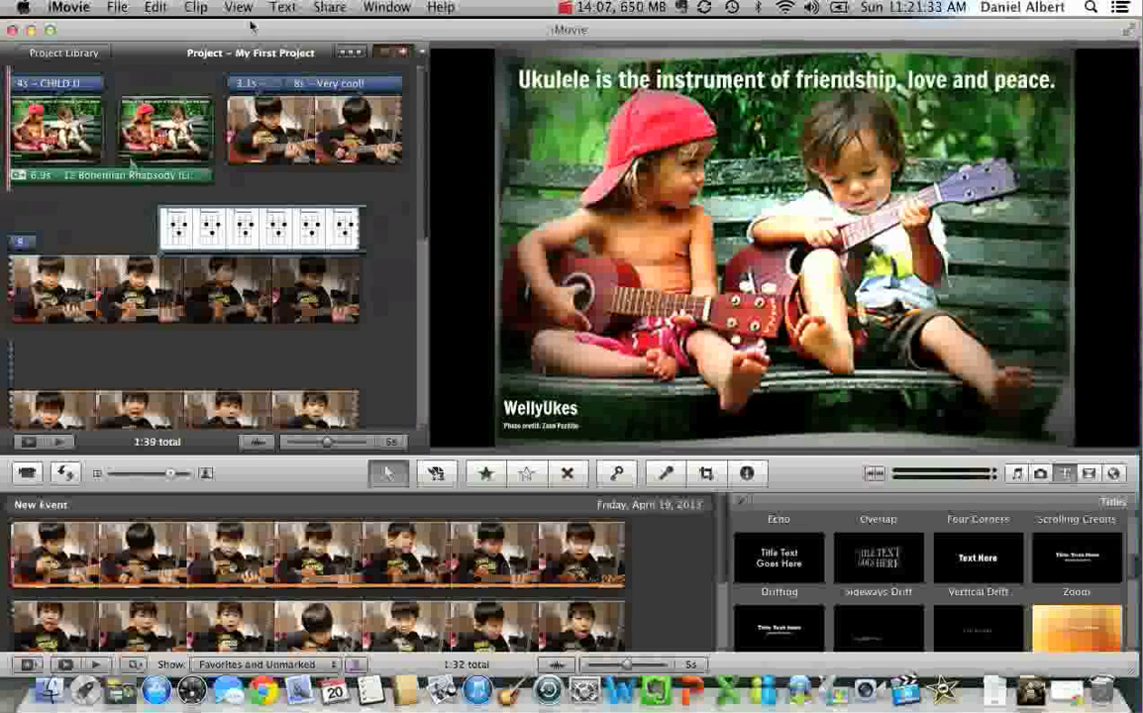
Start exporting the project as a movie file and set the export size to Large (960x540)
left_click(330, 8)
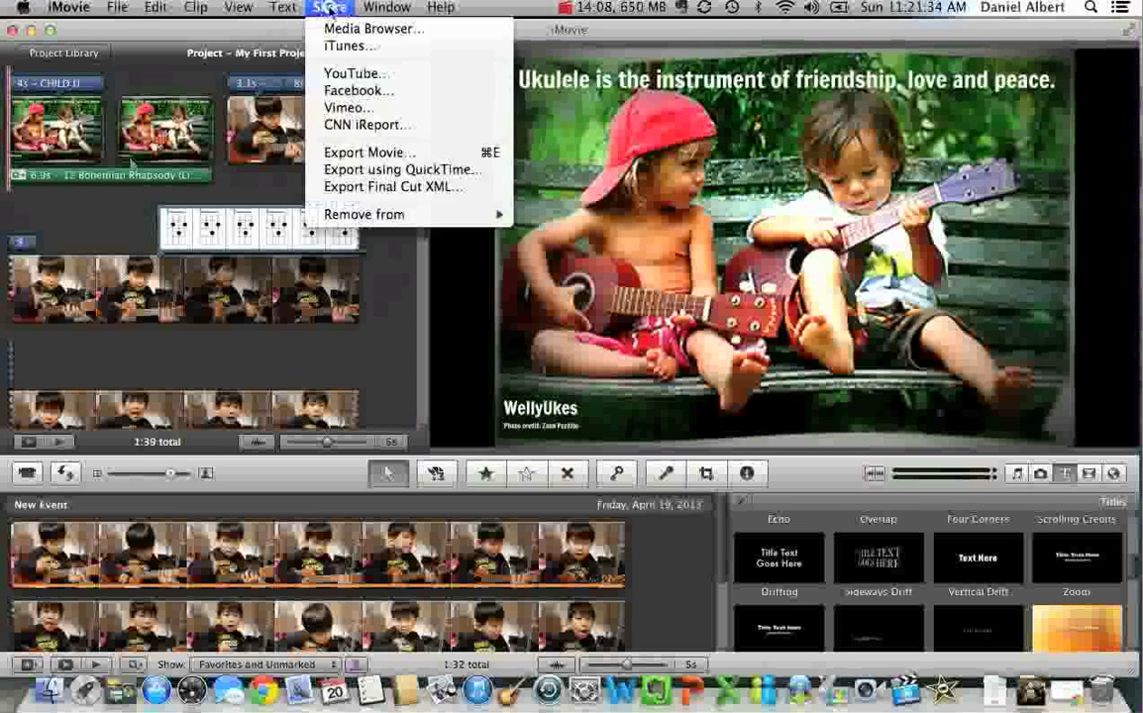
left_click(385, 156)
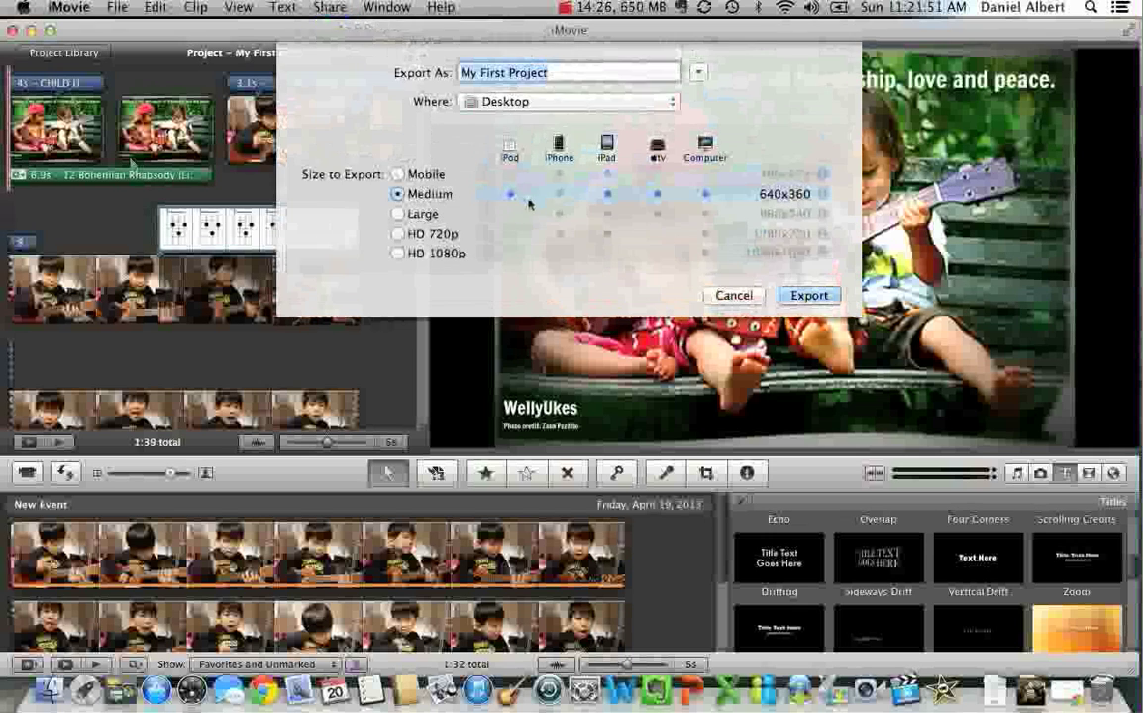
left_click(398, 234)
left_click(397, 254)
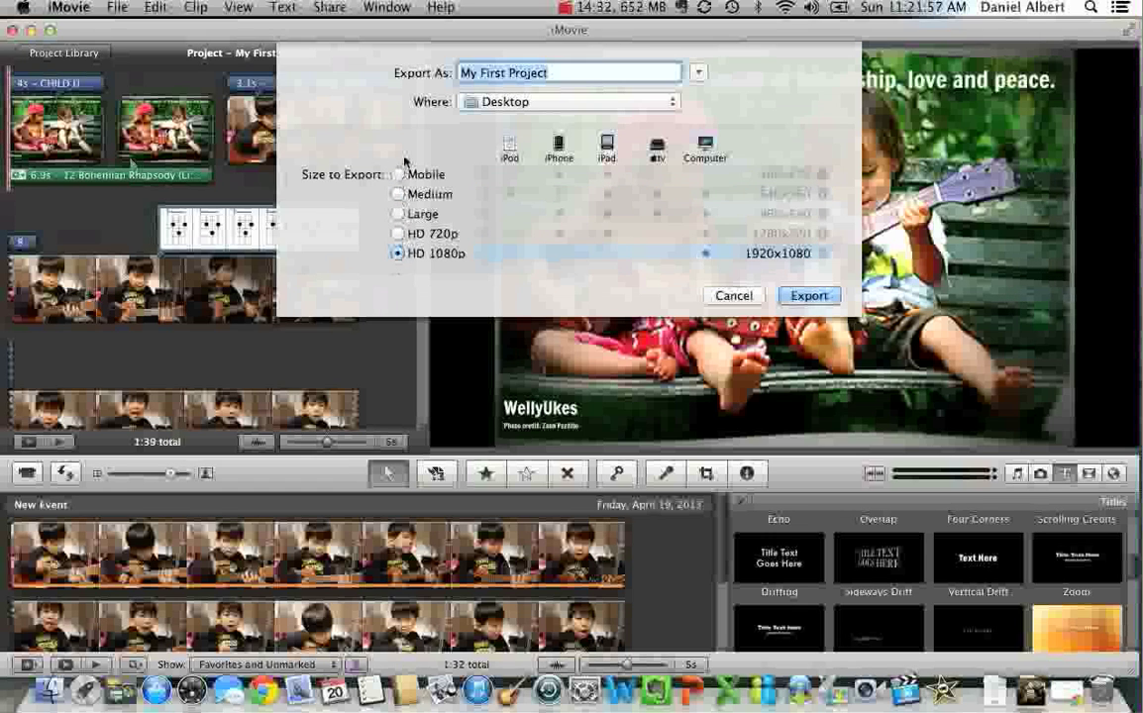
left_click(399, 215)
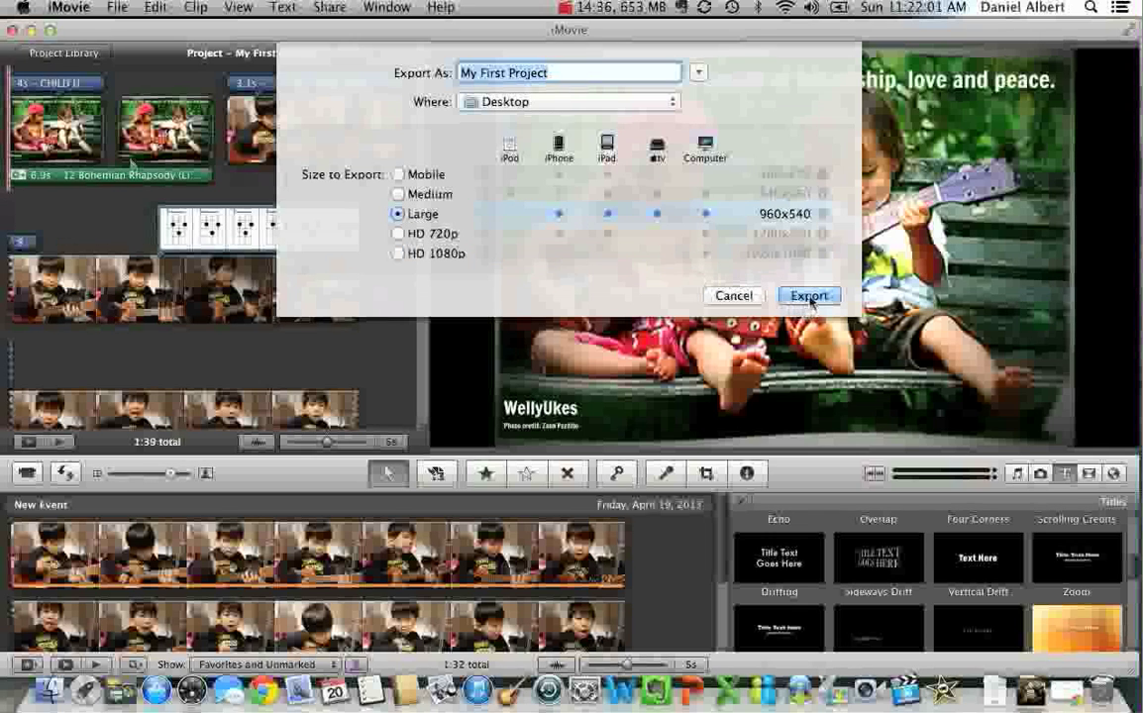
Name the exported movie "child_prodigy_ukulele" and export it to the Desktop
key("BackSpace")
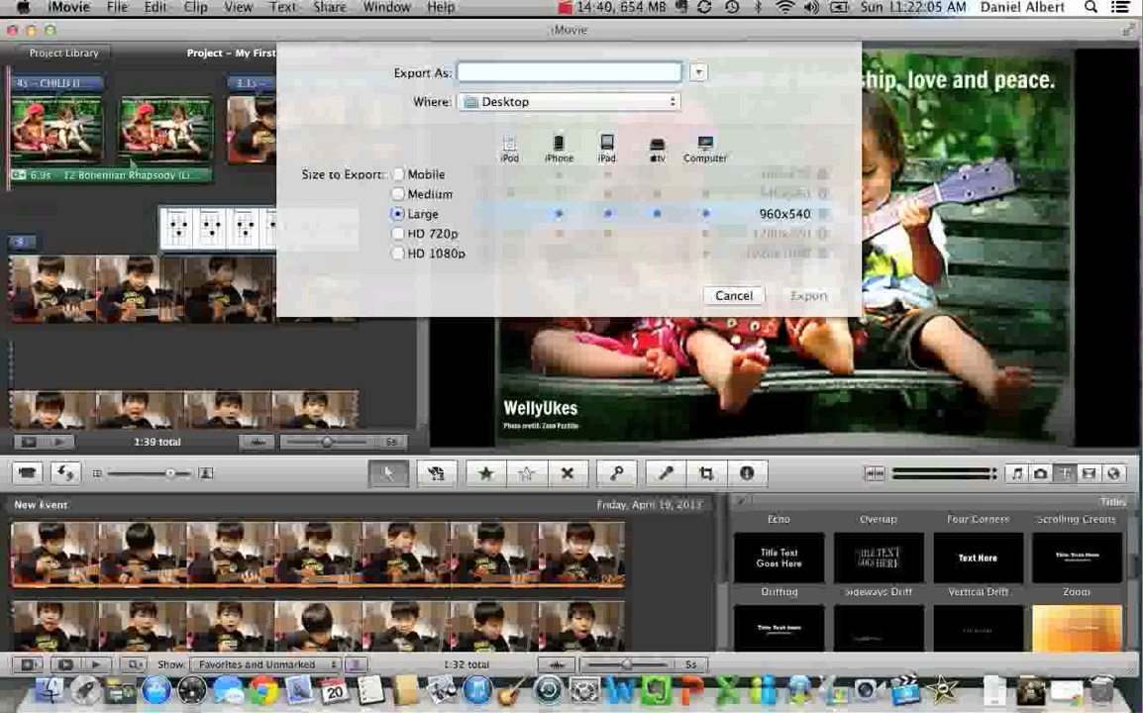
type("child_prodigy_ukulele")
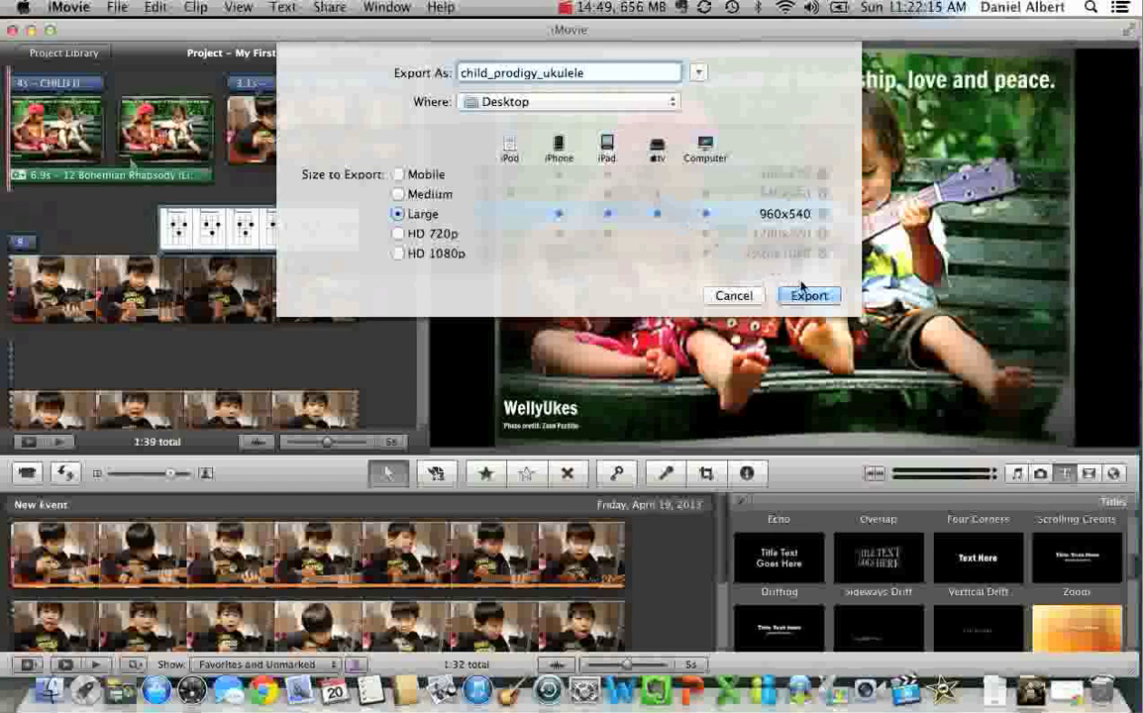
left_click(808, 297)
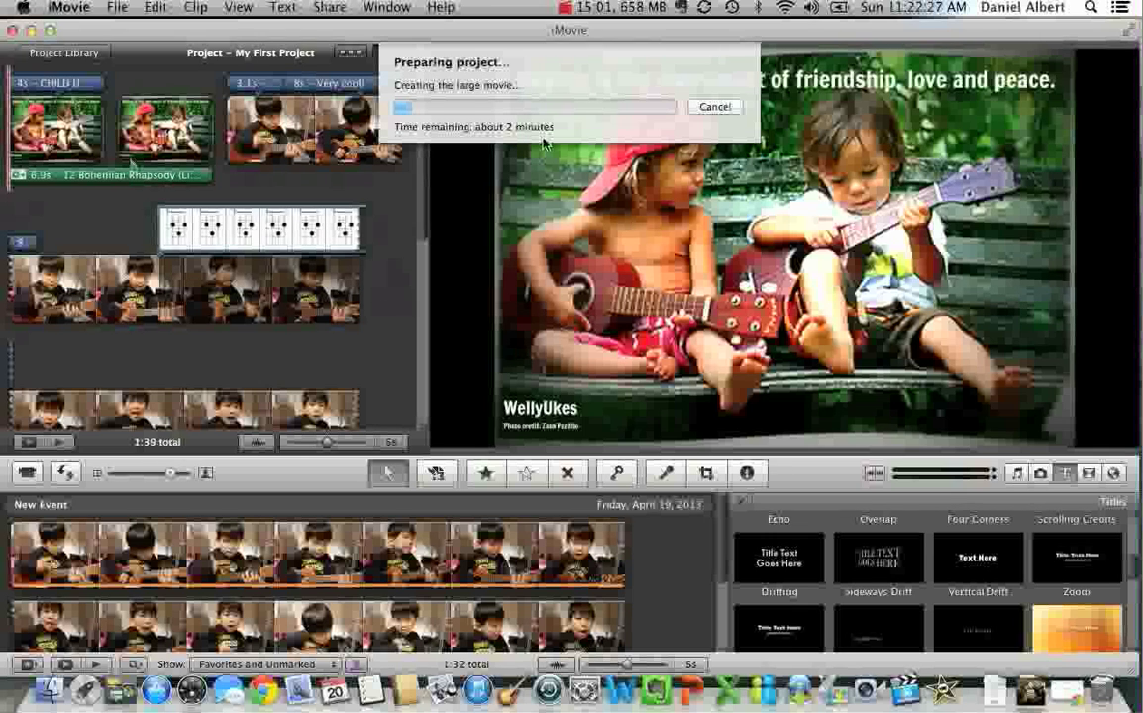
left_click(578, 6)
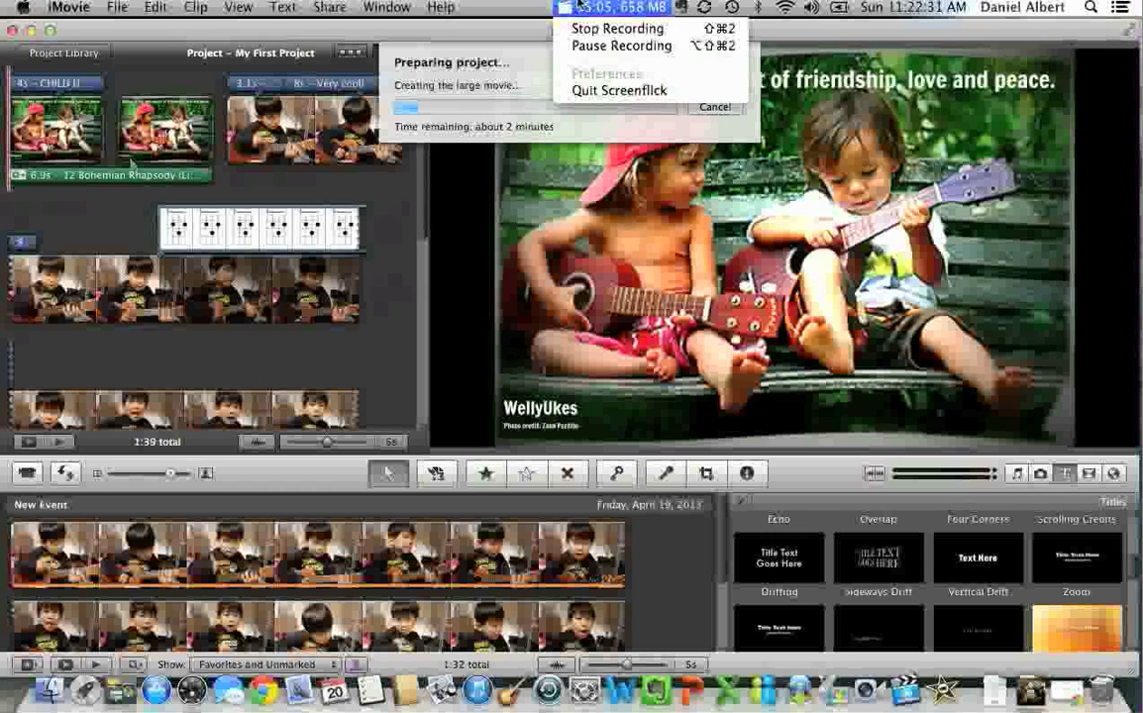
left_click(619, 46)
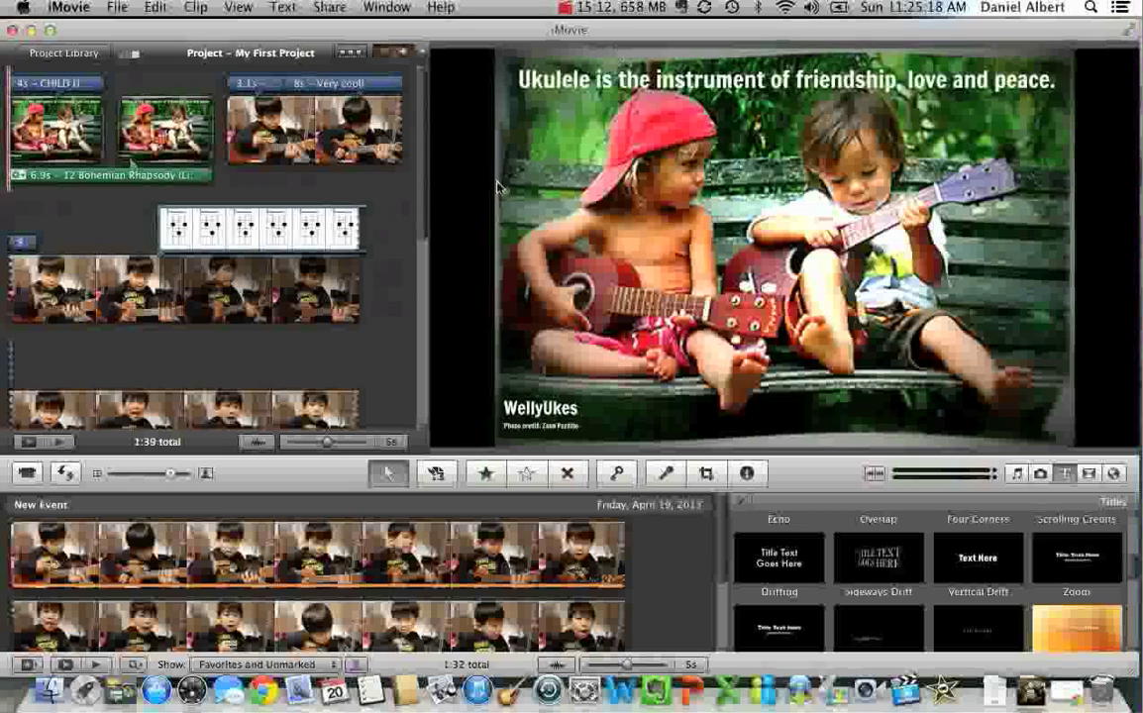
key("F11")
mouse_move(492, 250)
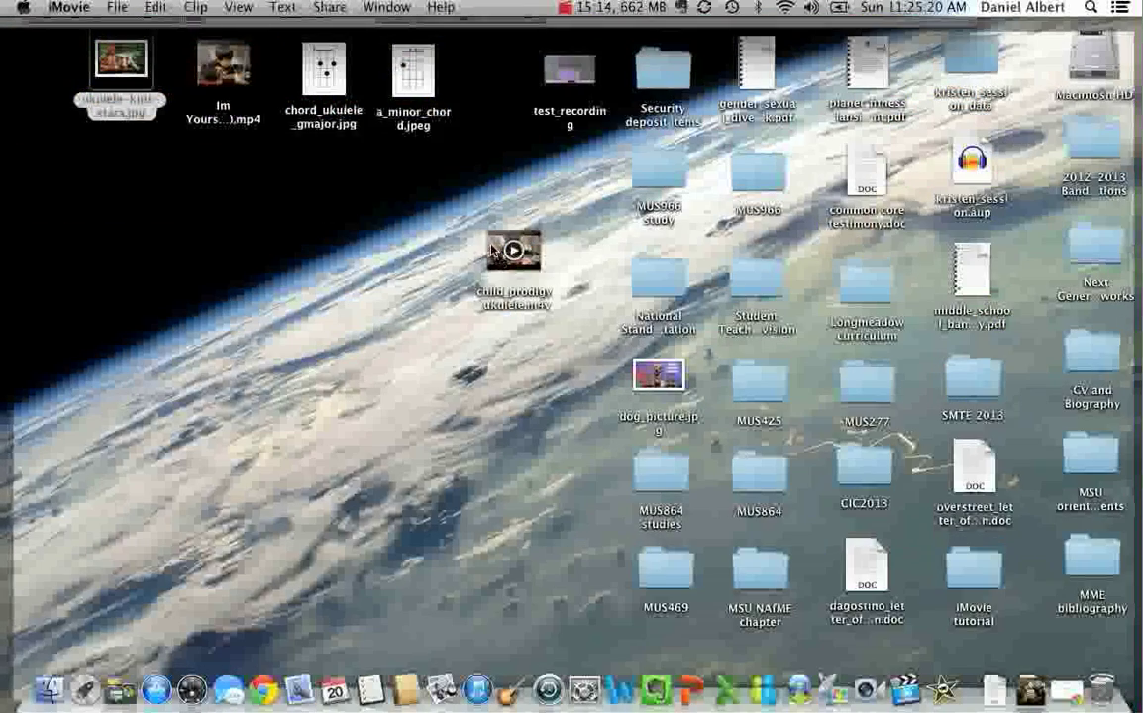
double_click(492, 250)
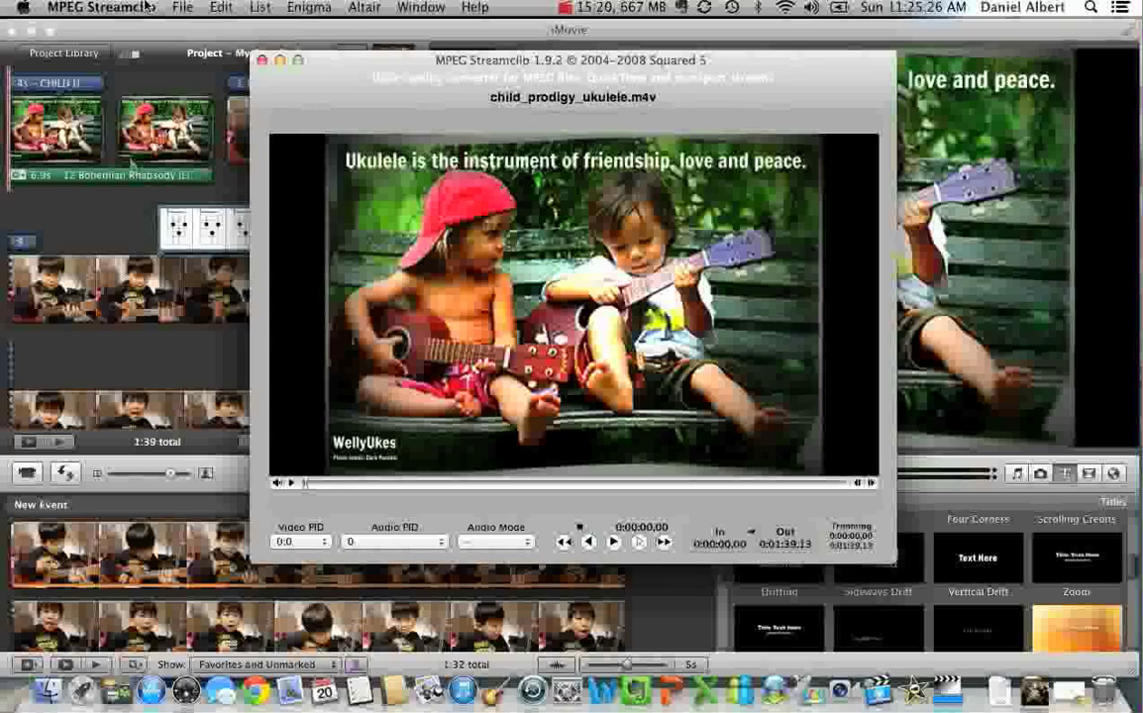
left_click(102, 7)
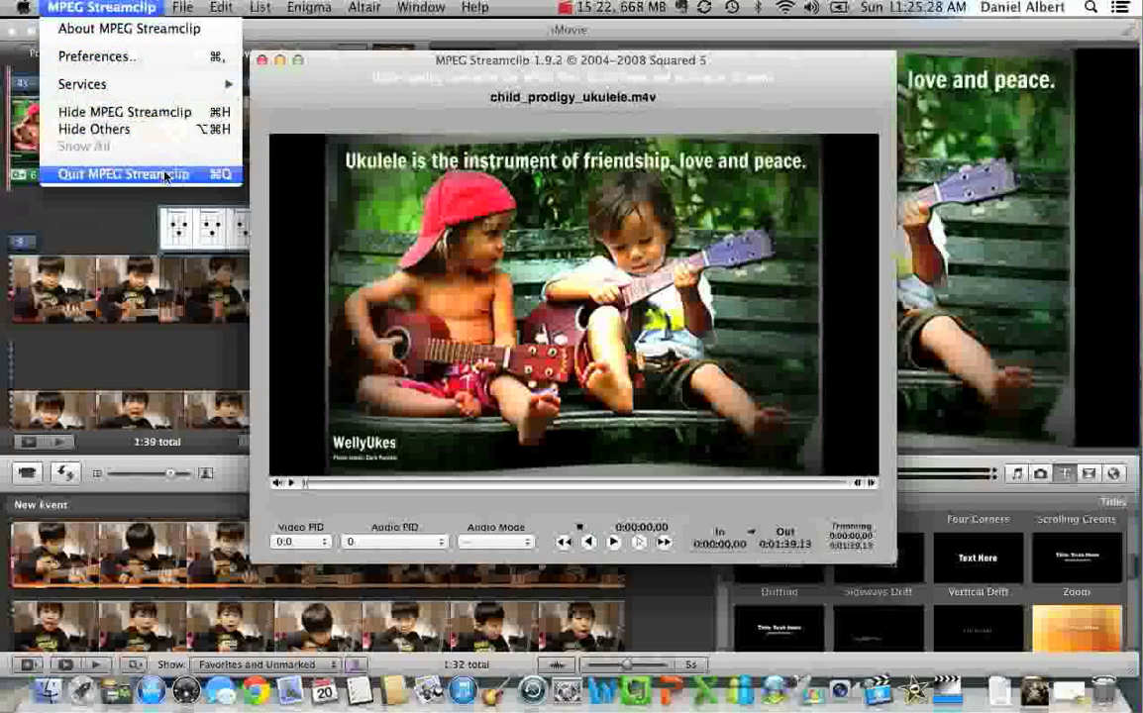
left_click(164, 175)
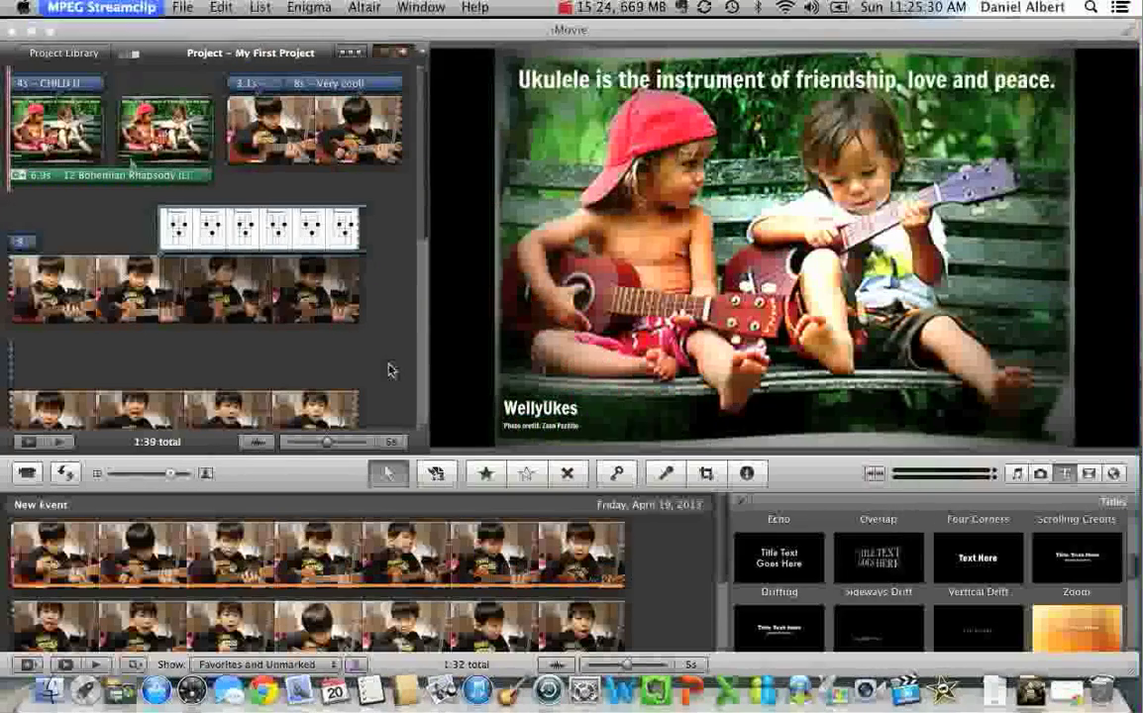
Open child_prodigy_ukulele.m4v from the desktop in QuickTime Player and play the exported movie
key("F11")
right_click(494, 238)
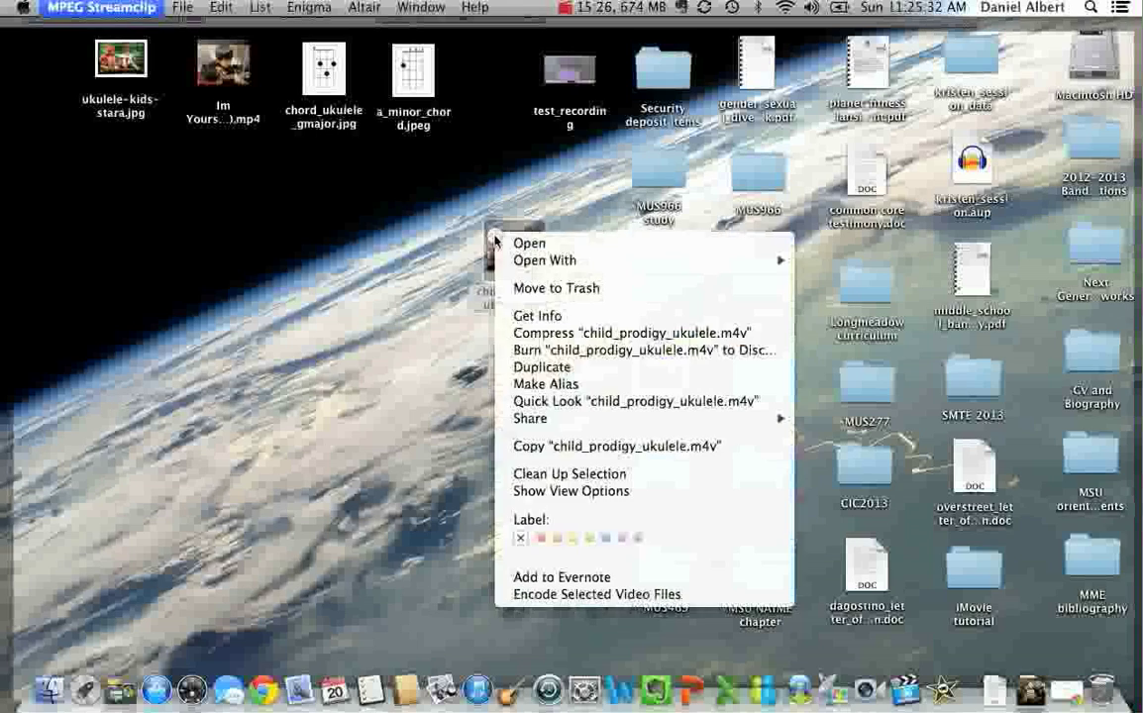
mouse_move(602, 262)
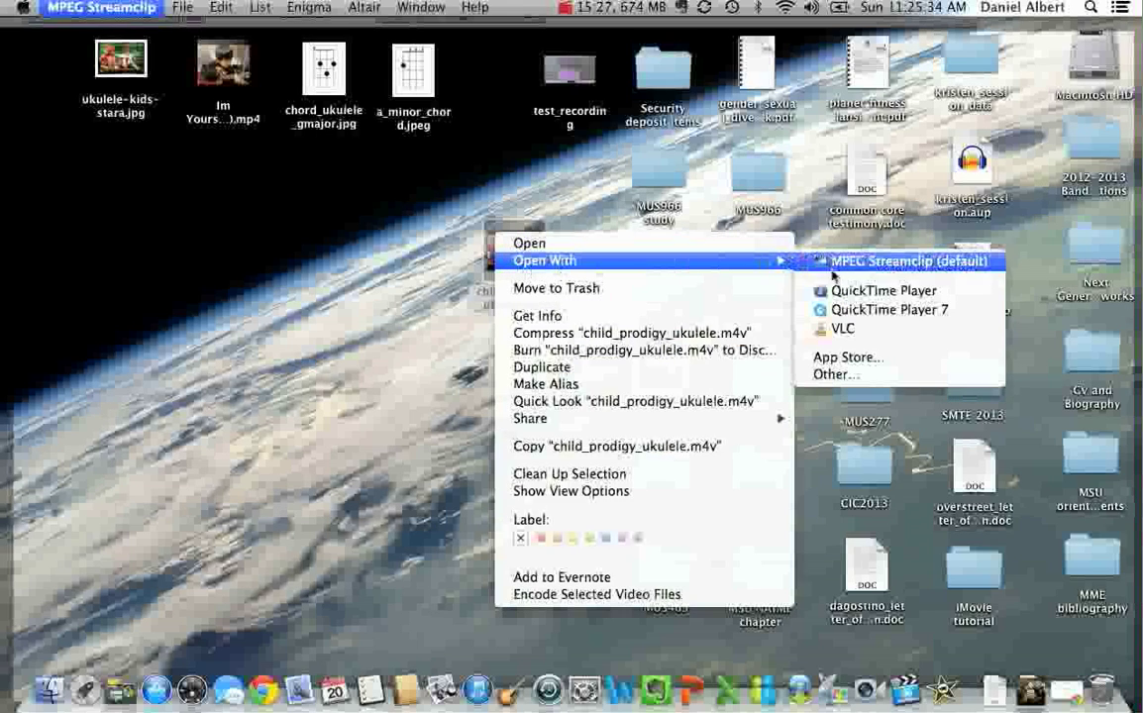
left_click(823, 290)
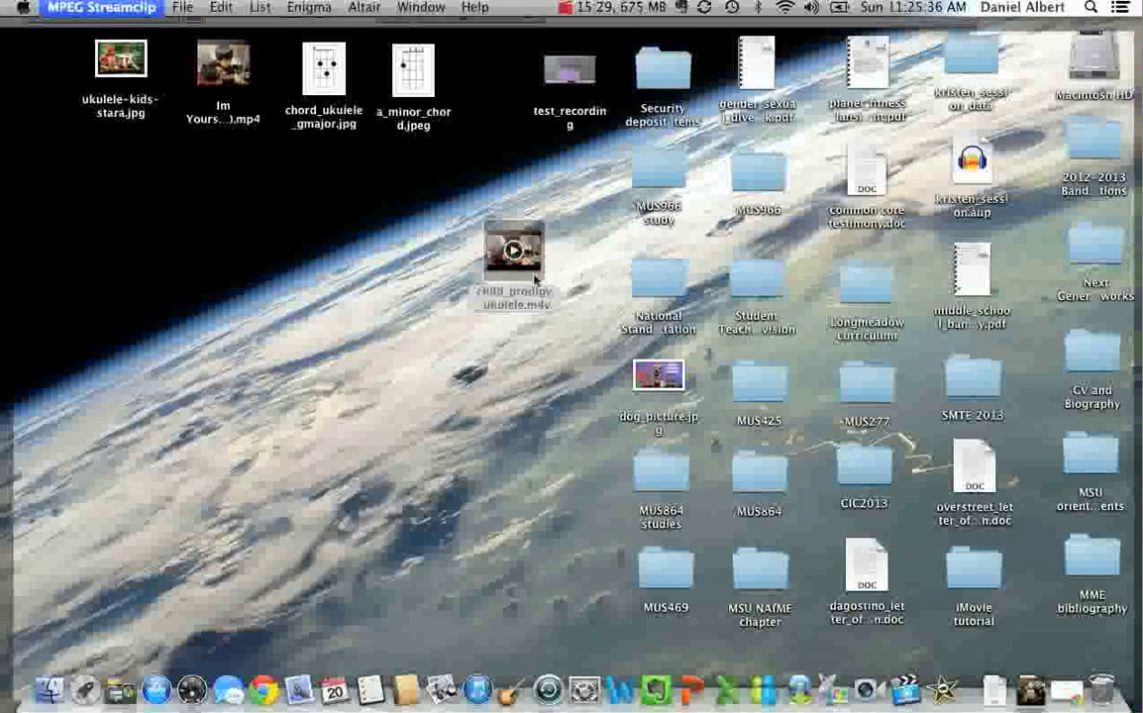
right_click(535, 280)
mouse_move(693, 299)
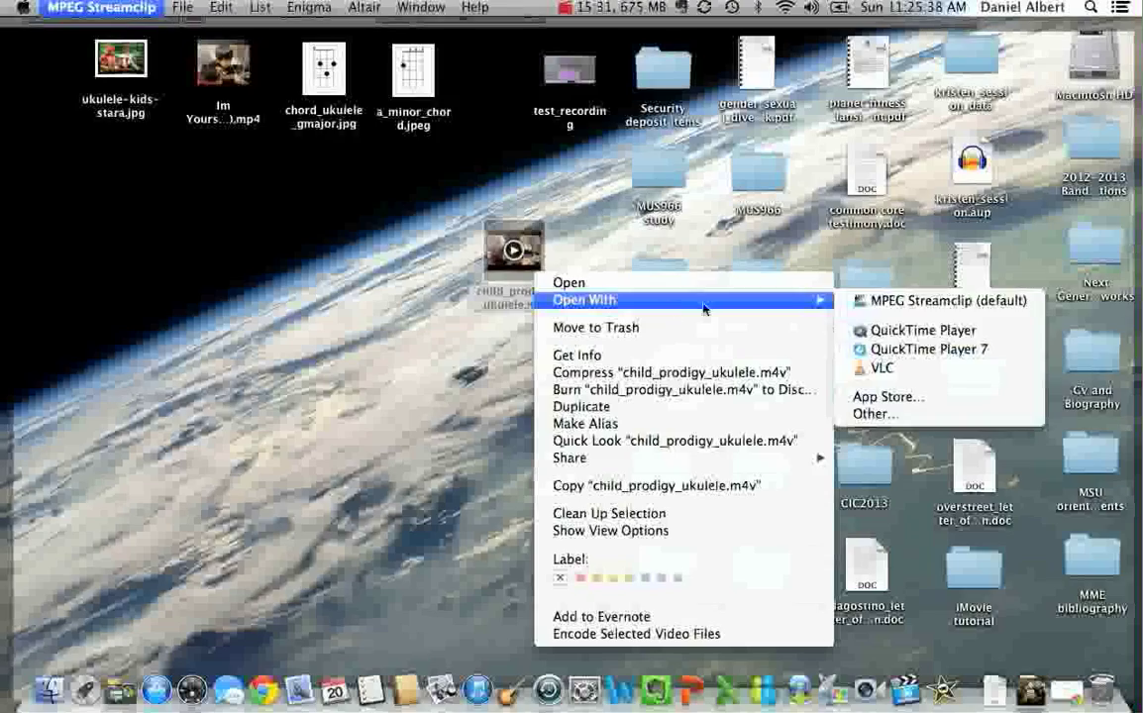
left_click(875, 331)
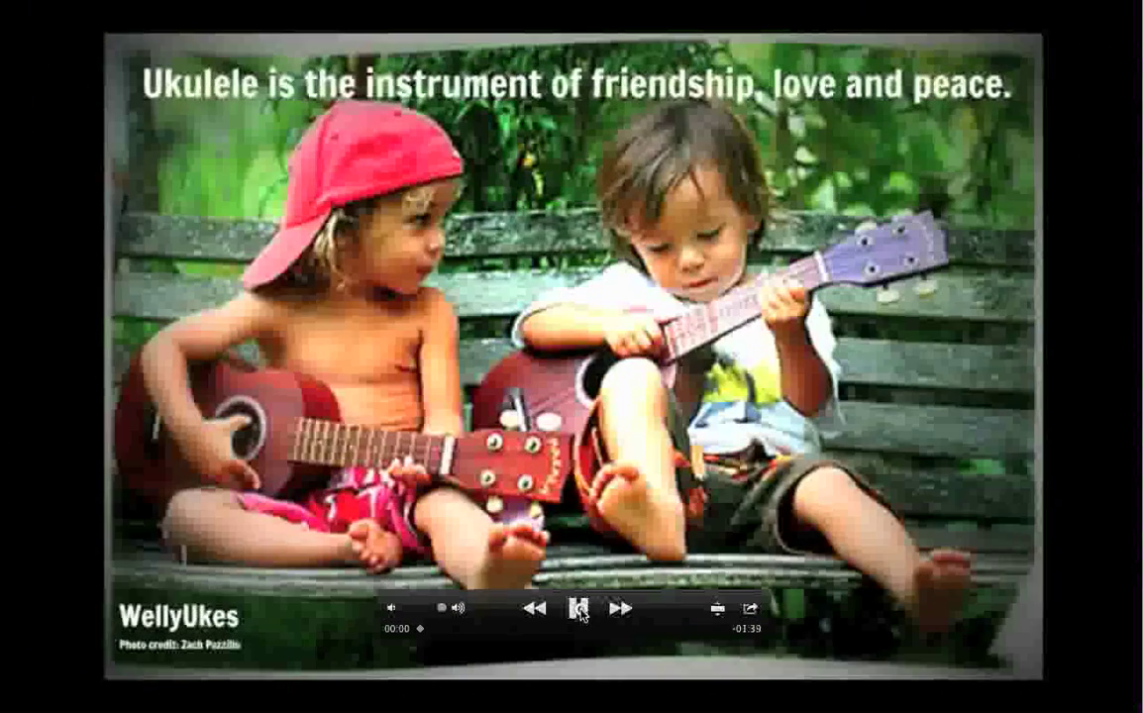
left_click(579, 610)
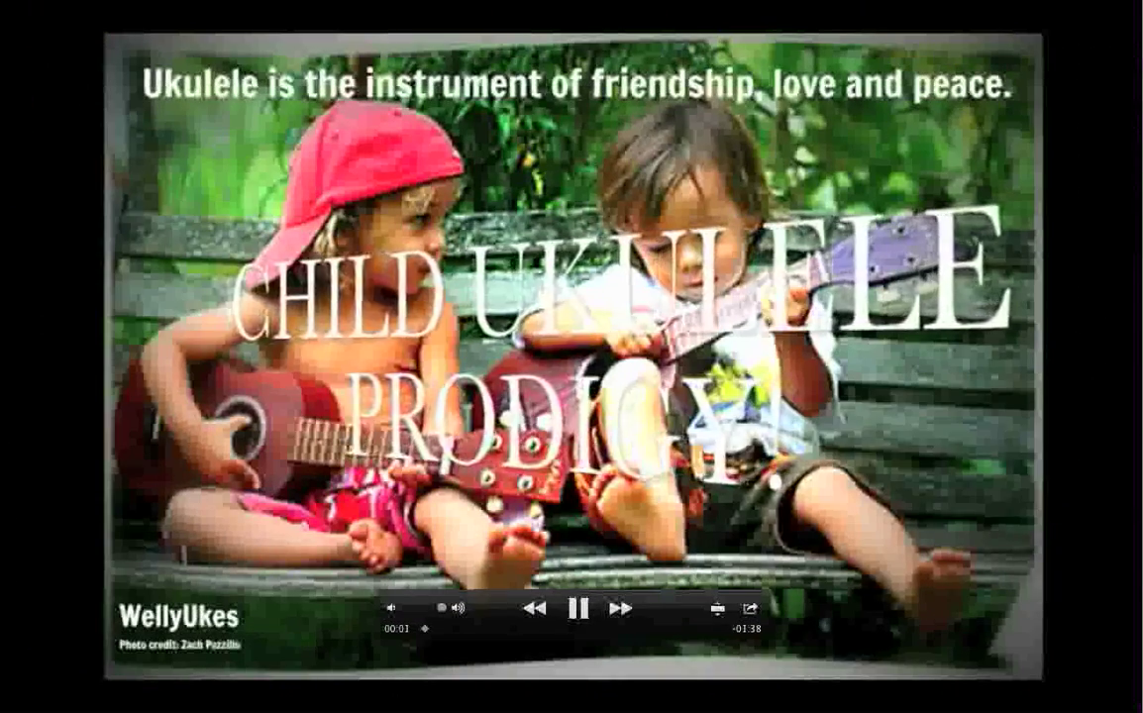